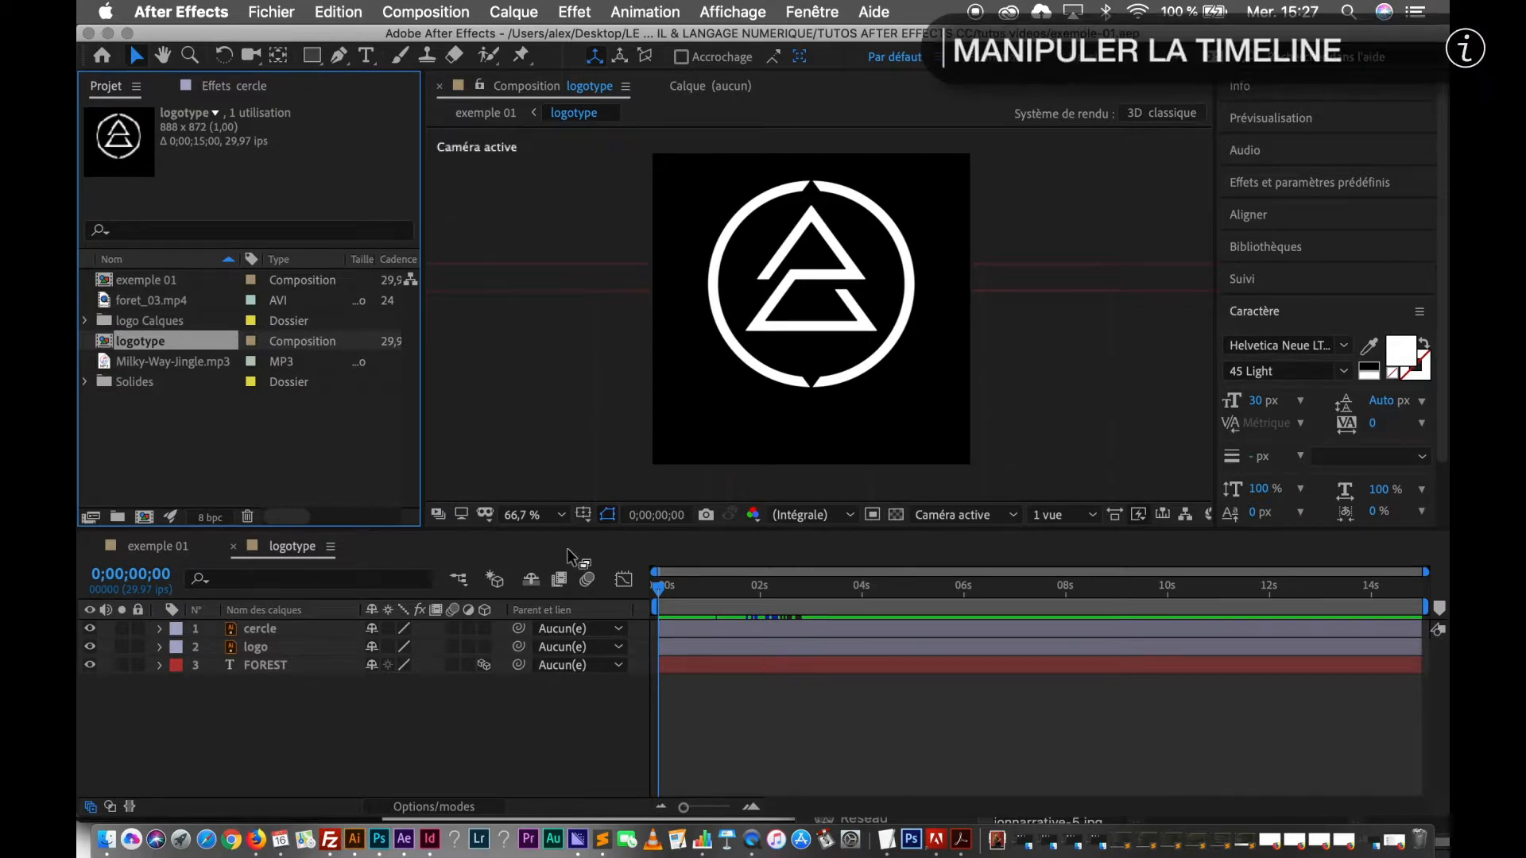
Step: Reveal the Rotation property of the cercle layer and scrub through its keyframes from the composition start
left_click(510, 549)
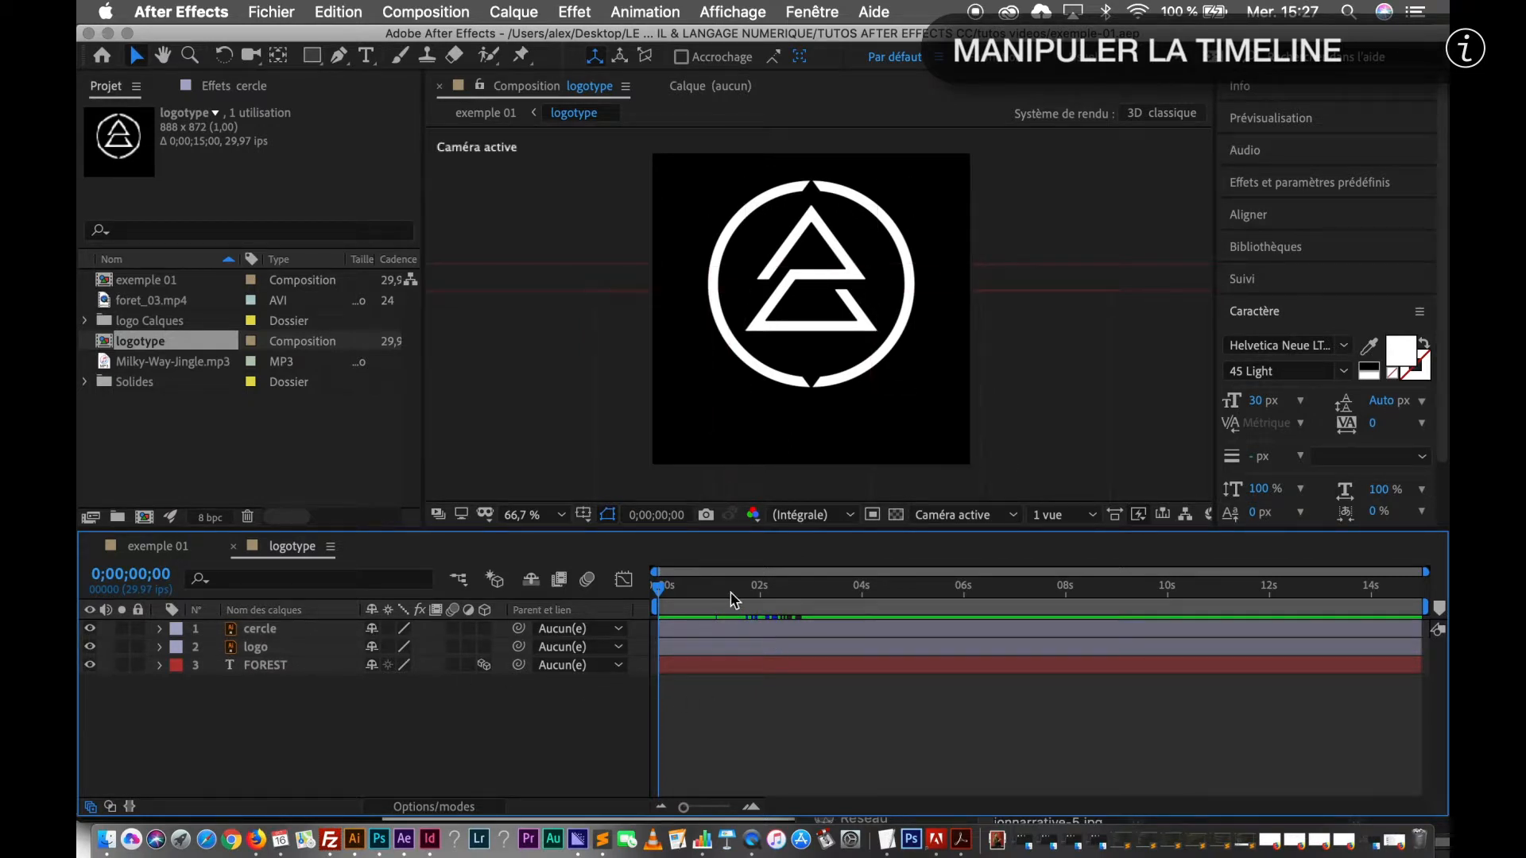
left_click_drag(656, 594, 647, 637)
left_click(289, 630)
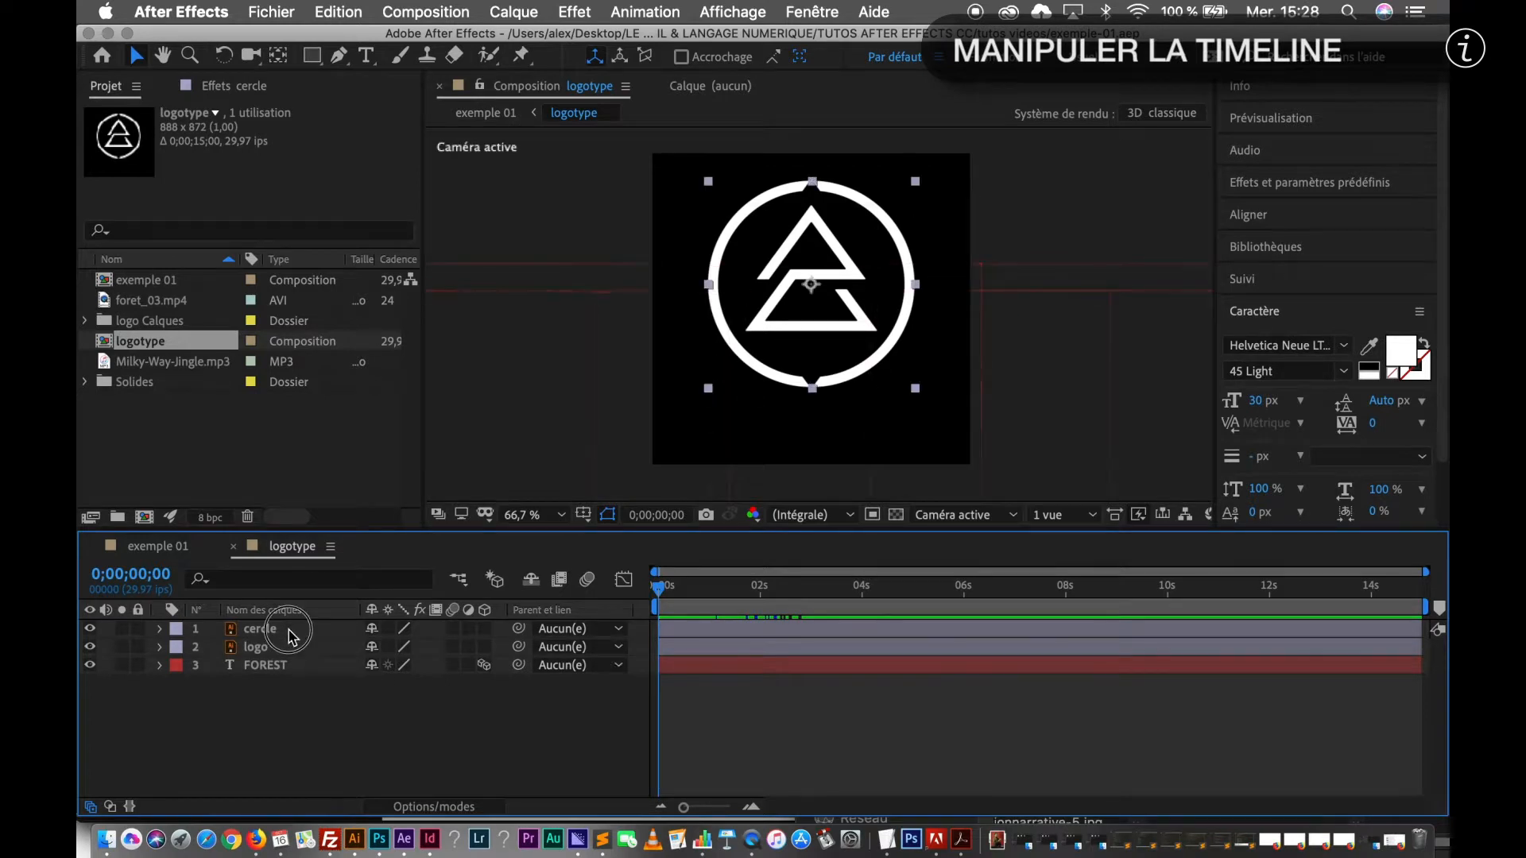
key("r")
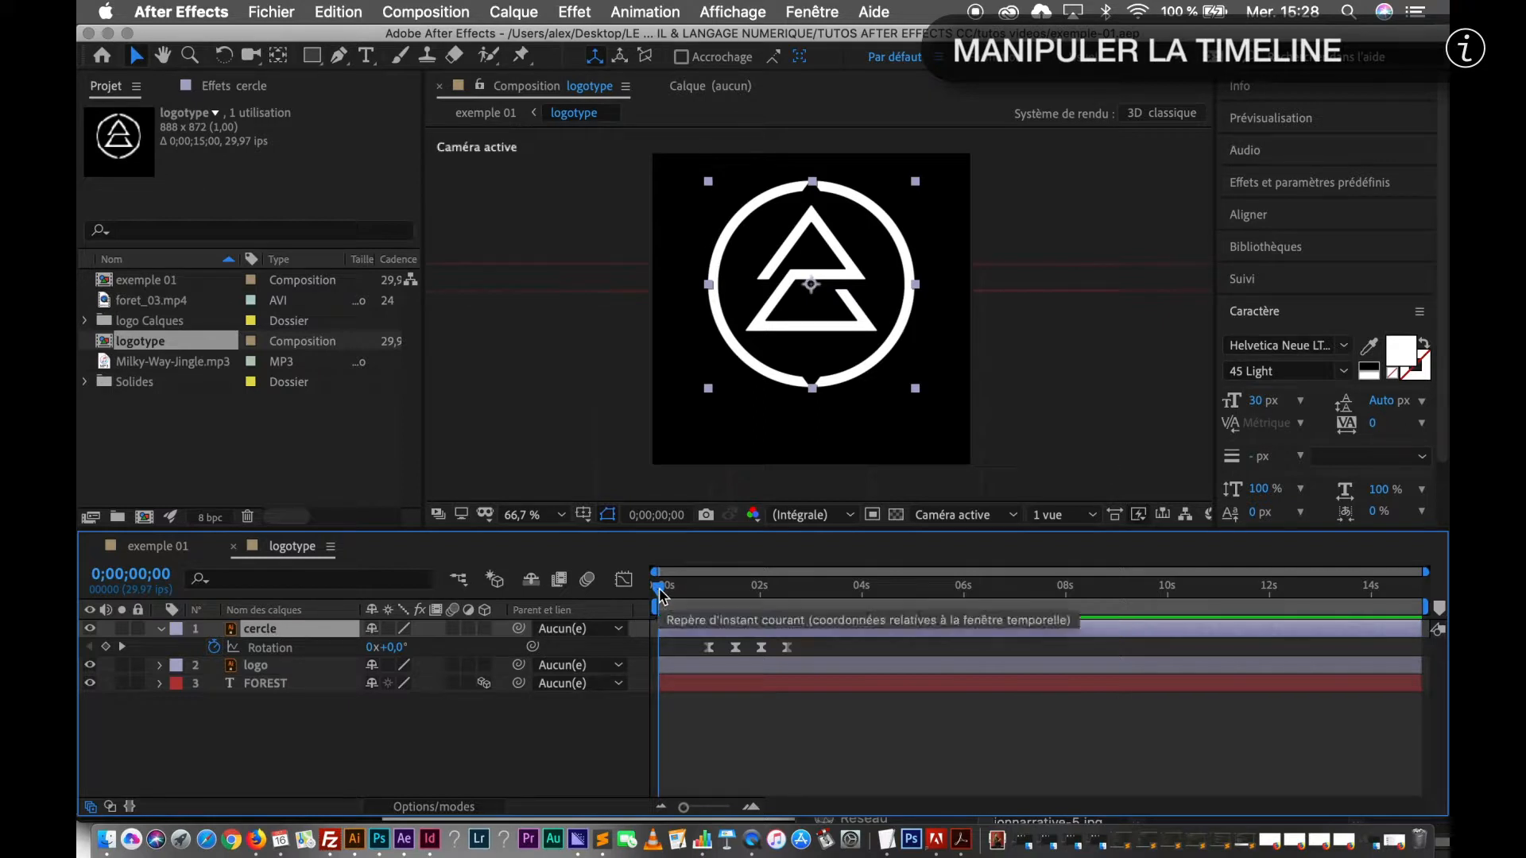
left_click_drag(660, 598, 641, 634)
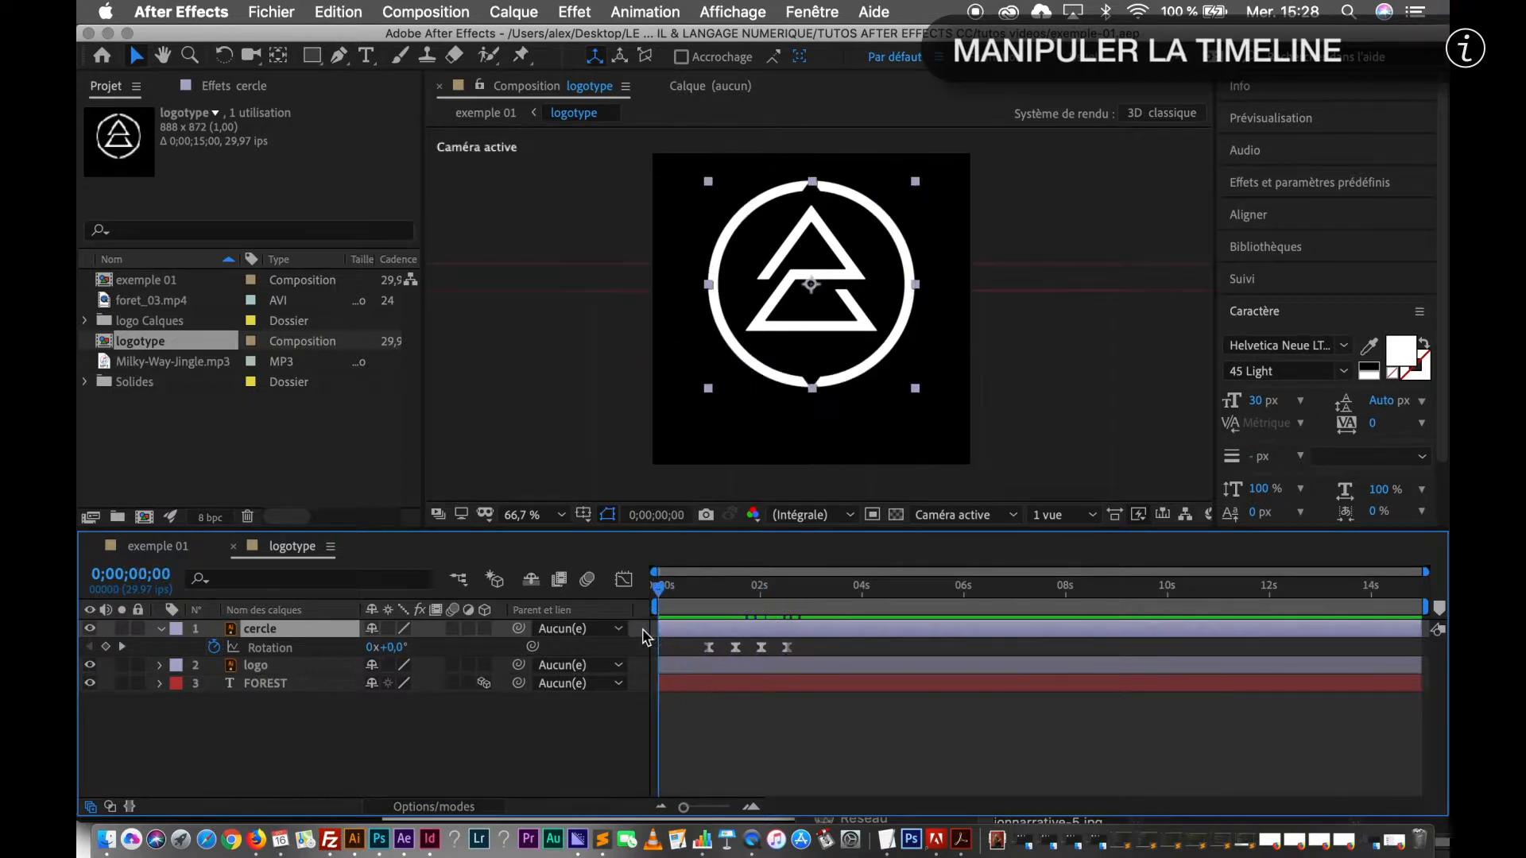
Step: Reveal the keyframed properties of the FOREST text layer and scrub through its letter animation
left_click(303, 685)
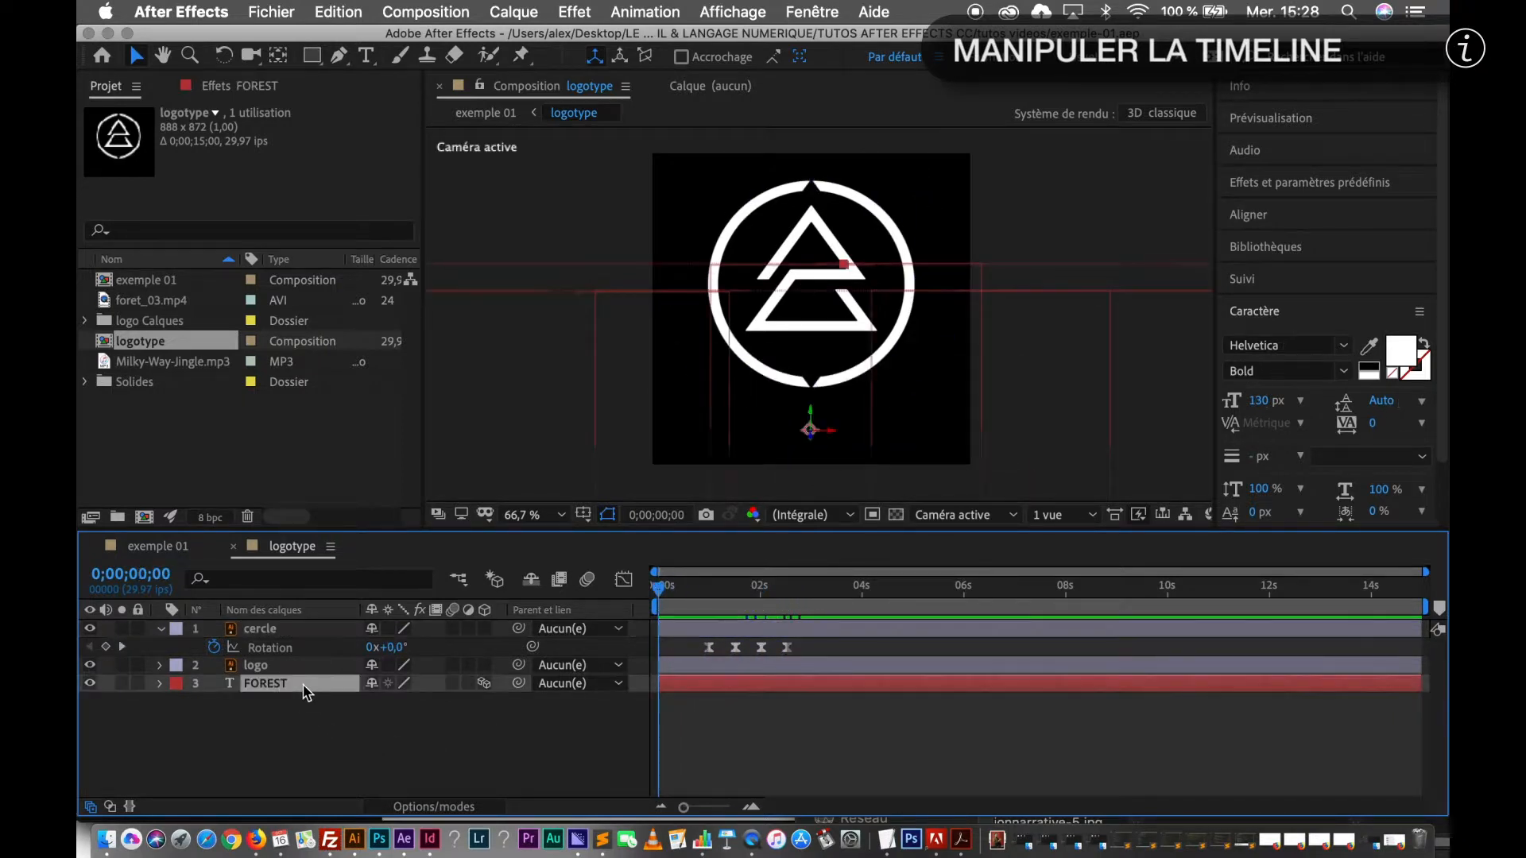
key("u")
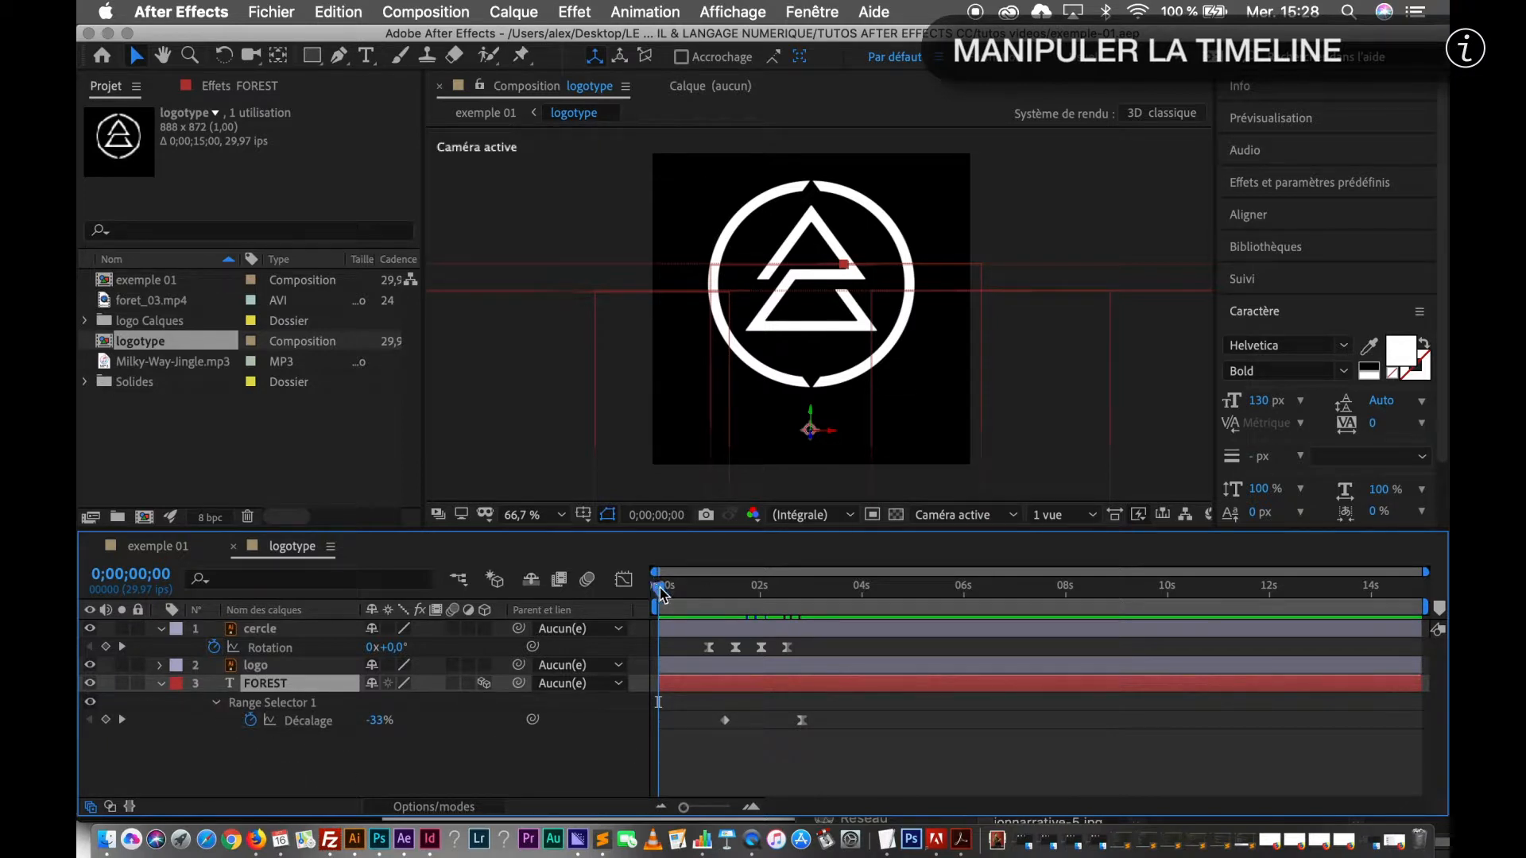
left_click_drag(660, 594, 639, 654)
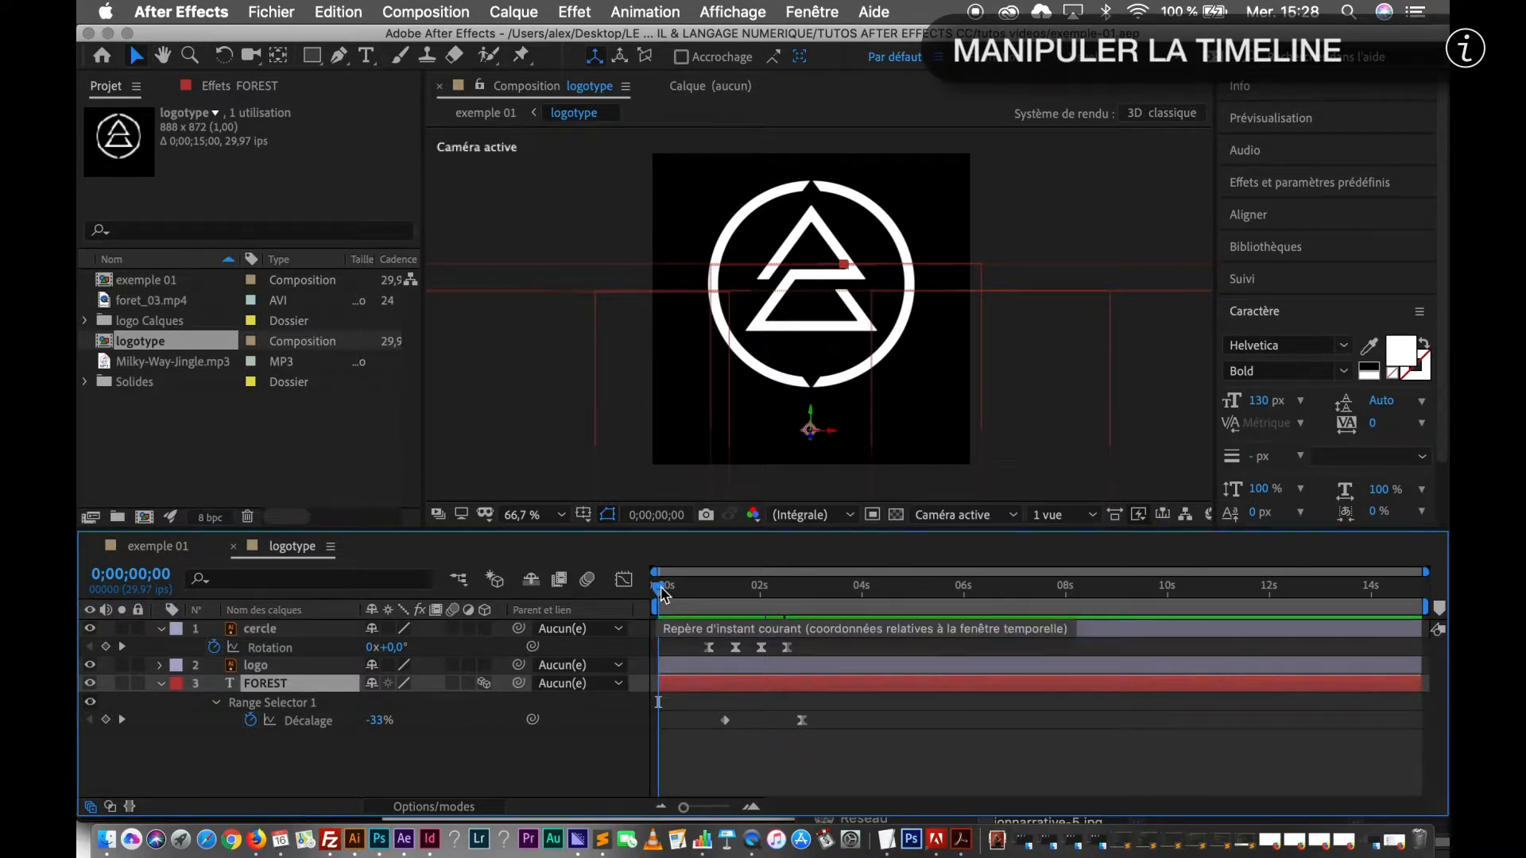
left_click_drag(661, 594, 634, 644)
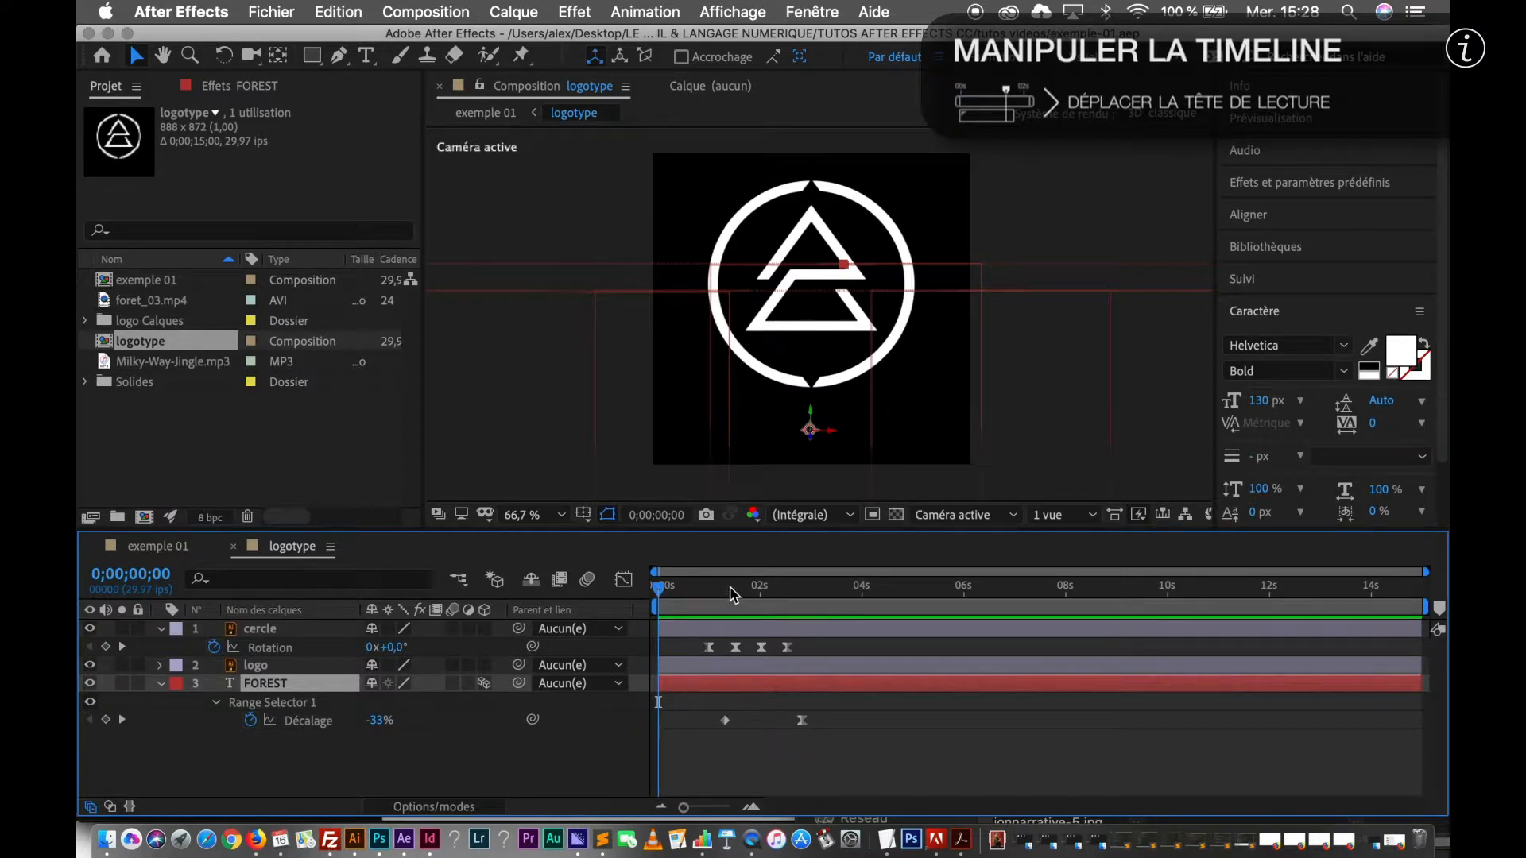
Step: Place the playhead at 0;00;01;00, on the first Rotation keyframe, and advance it frame by frame to 0;00;01;10
left_click_drag(659, 590, 709, 610)
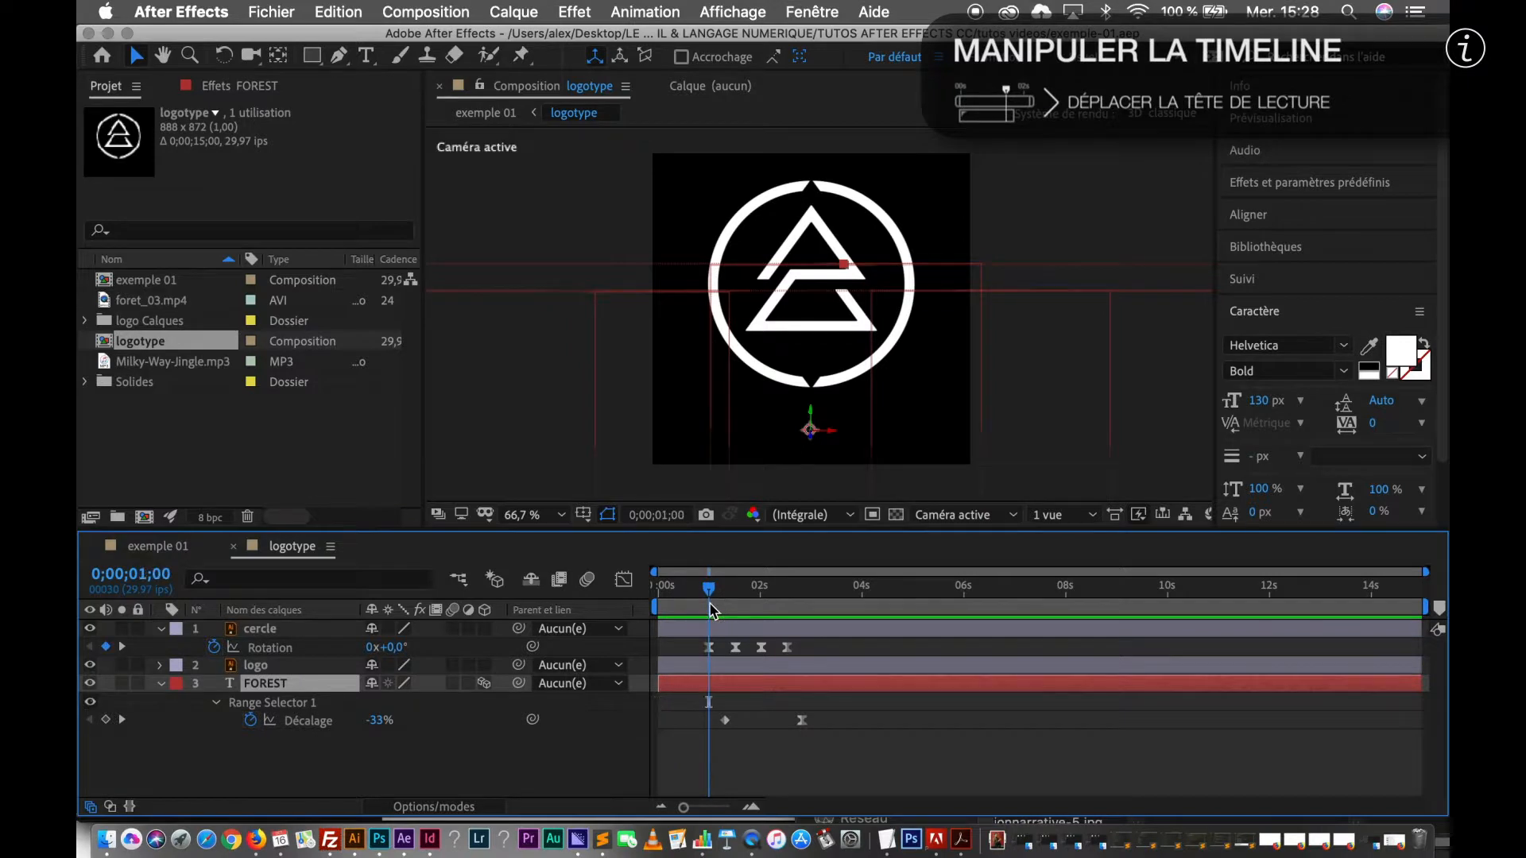
left_click(757, 807)
left_click(757, 807)
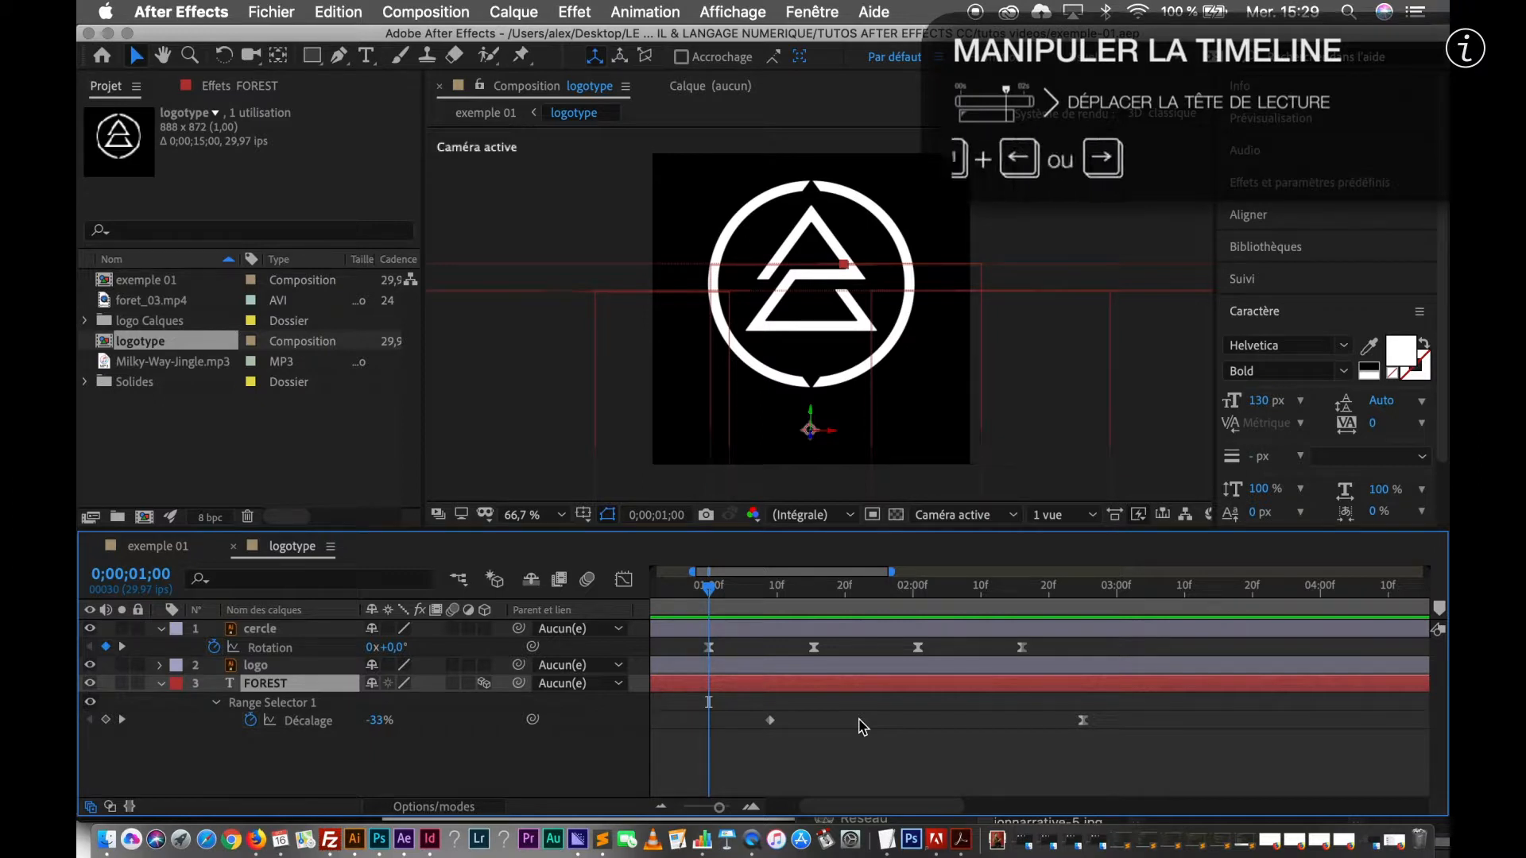
key("ctrl+Right")
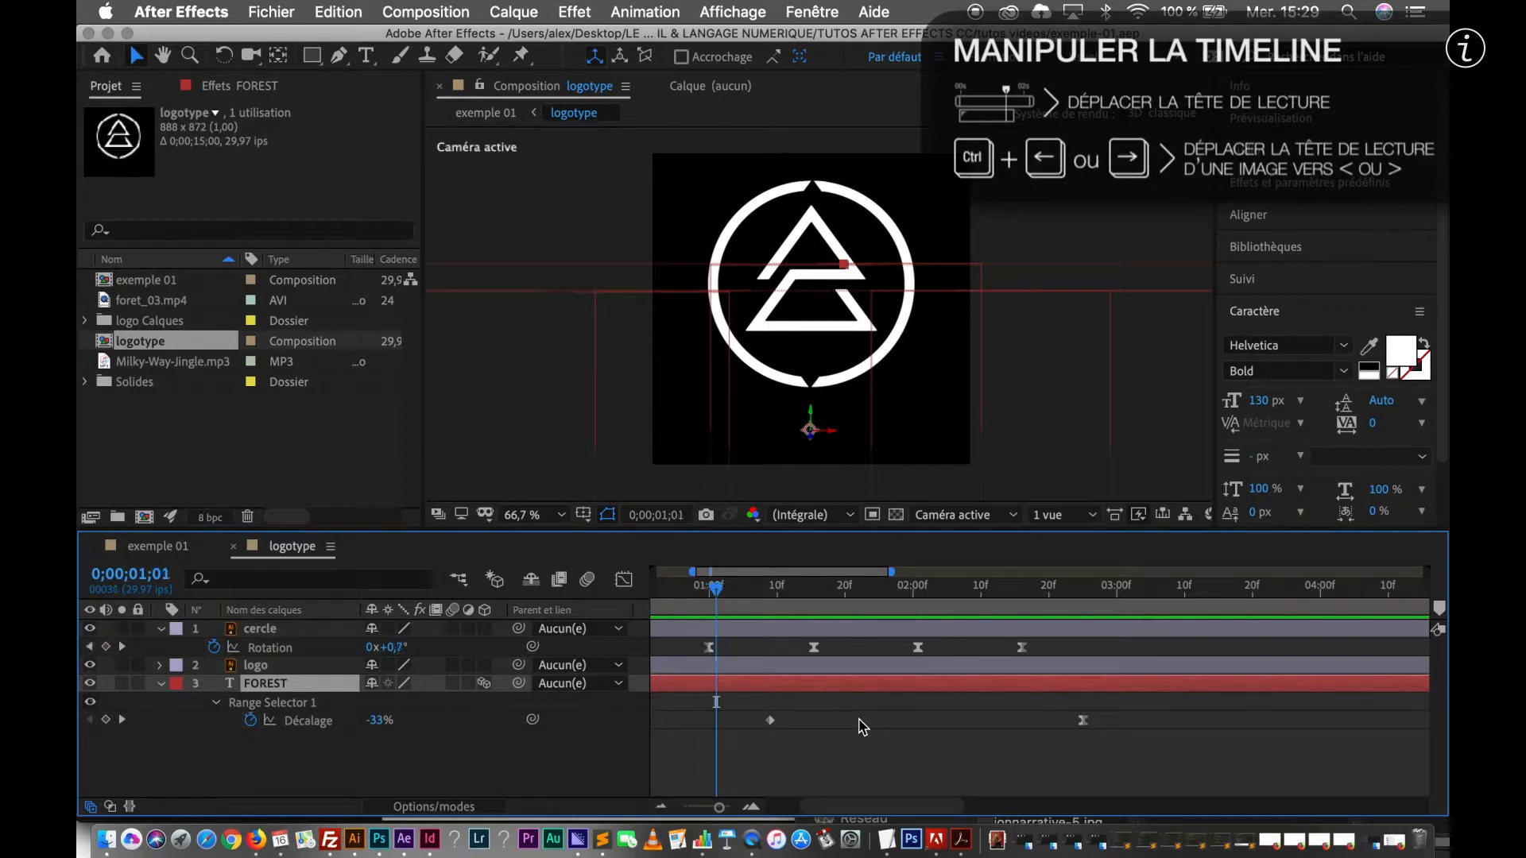
key("ctrl+Right")
key("ctrl+Right")
key("ctrl+Right")
key("ctrl+Right")
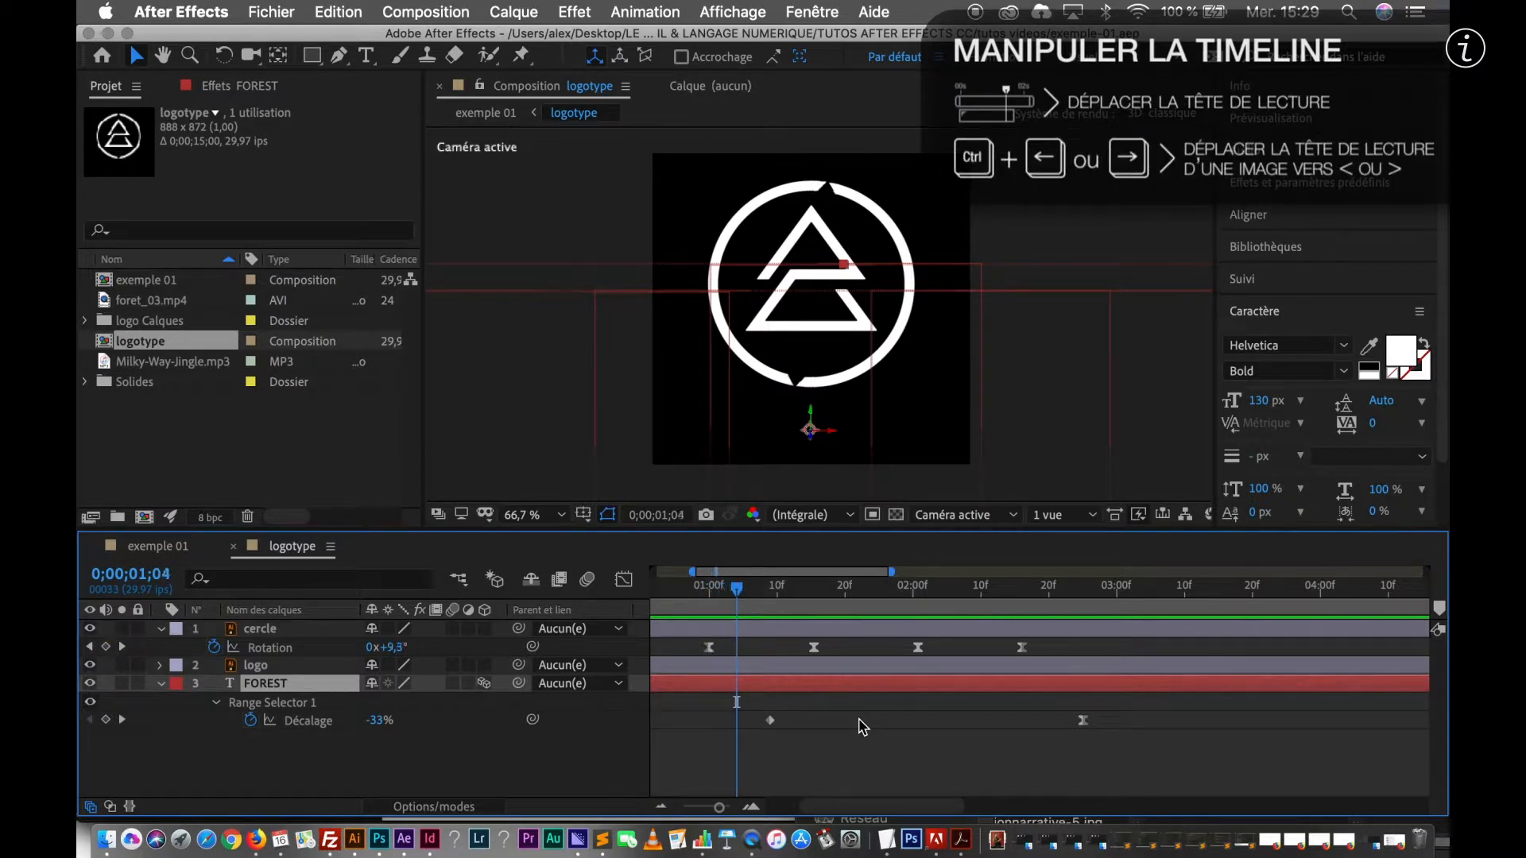
key("ctrl+Right")
key("ctrl+Right")
key("ctrl+Right")
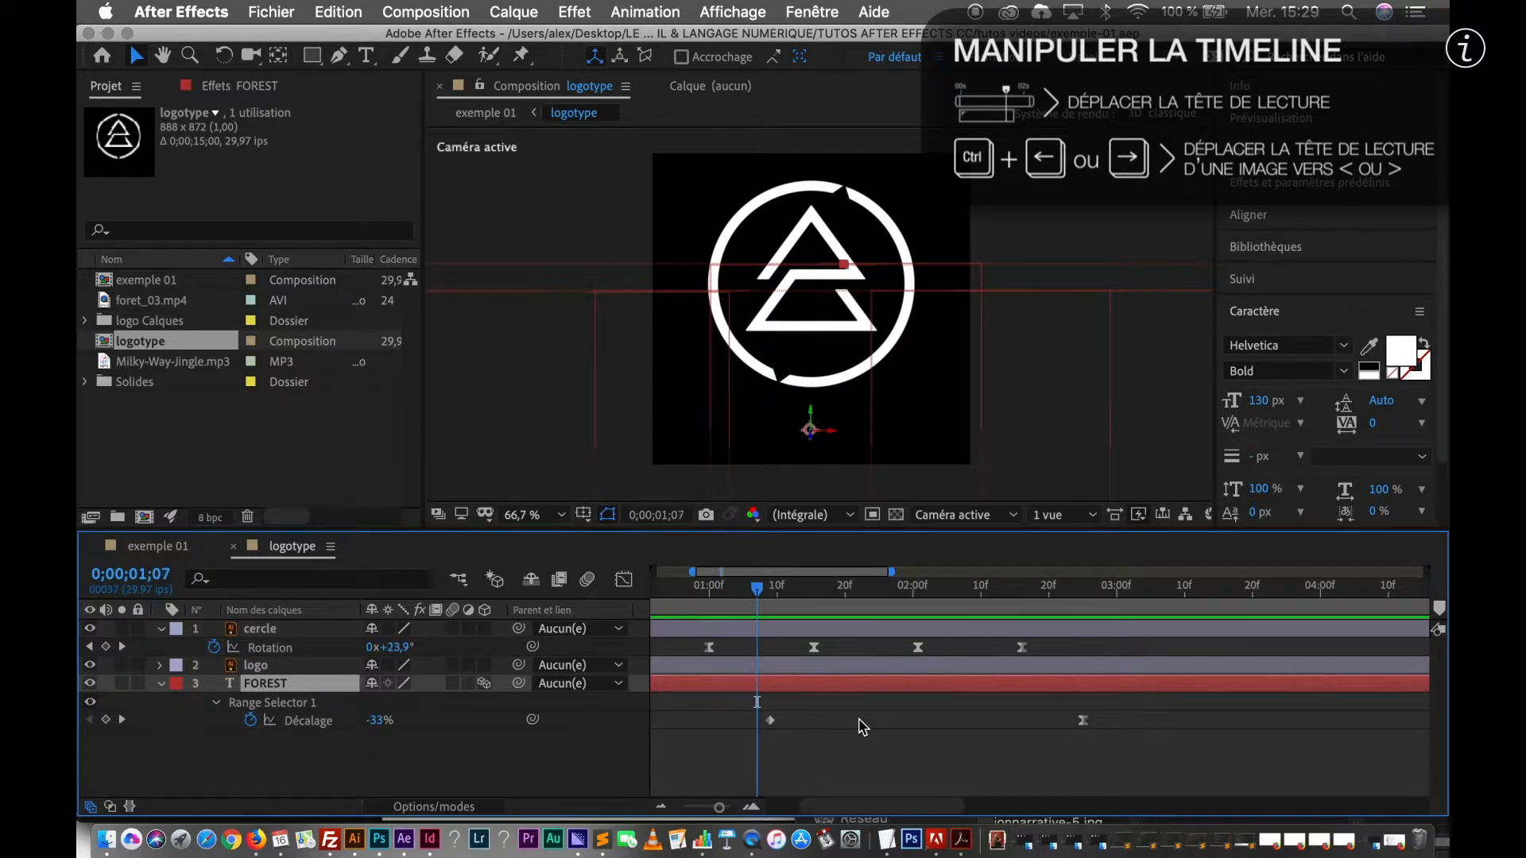
key("ctrl+Right")
key("ctrl+Right")
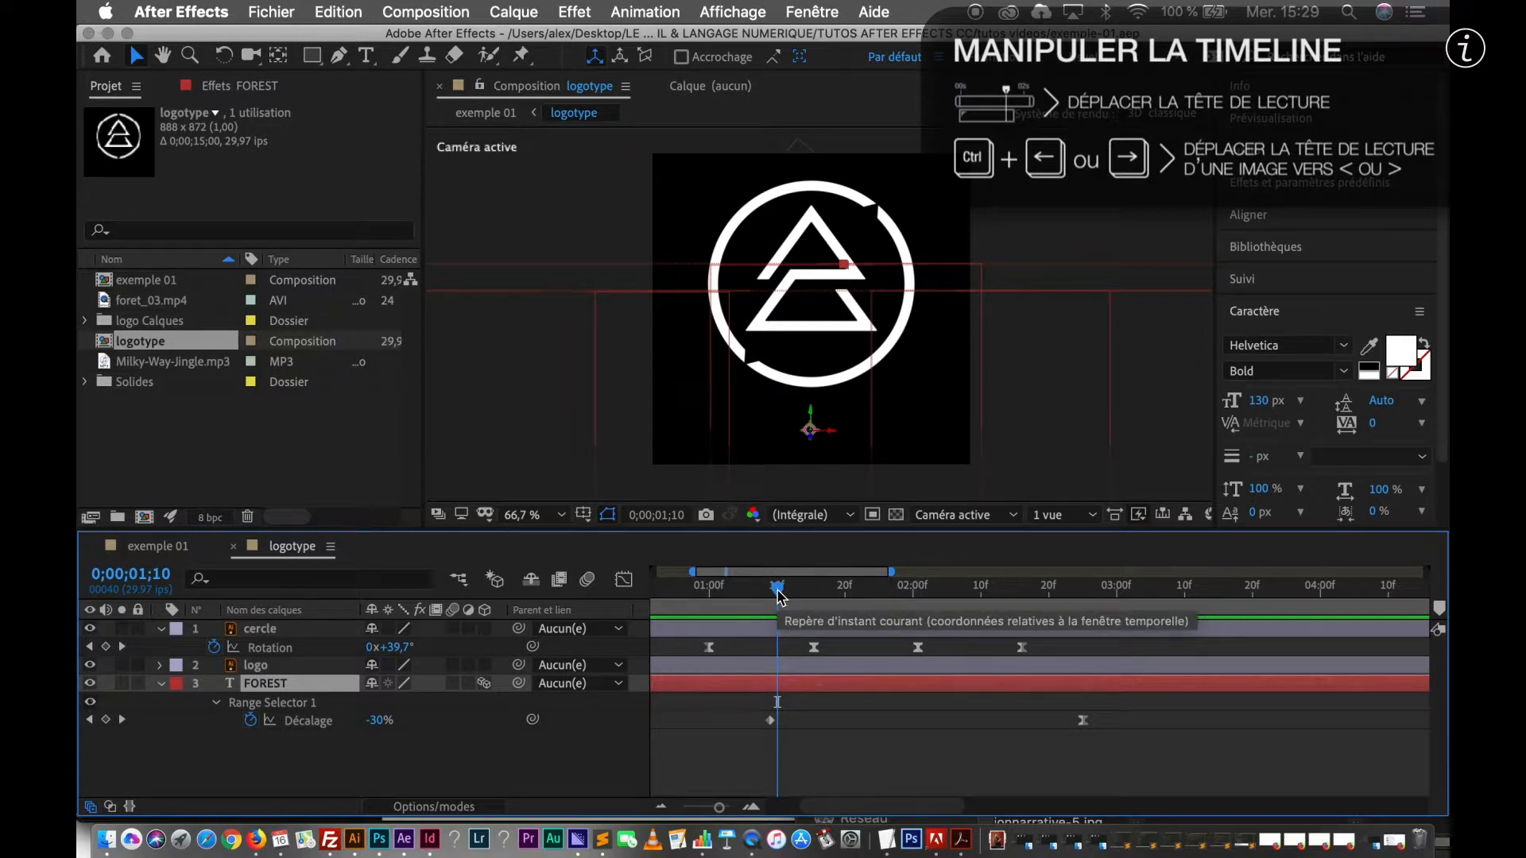
Step: Show the full composition duration in the timeline and preview the animation from 0;00;00;00
left_click_drag(720, 806, 683, 808)
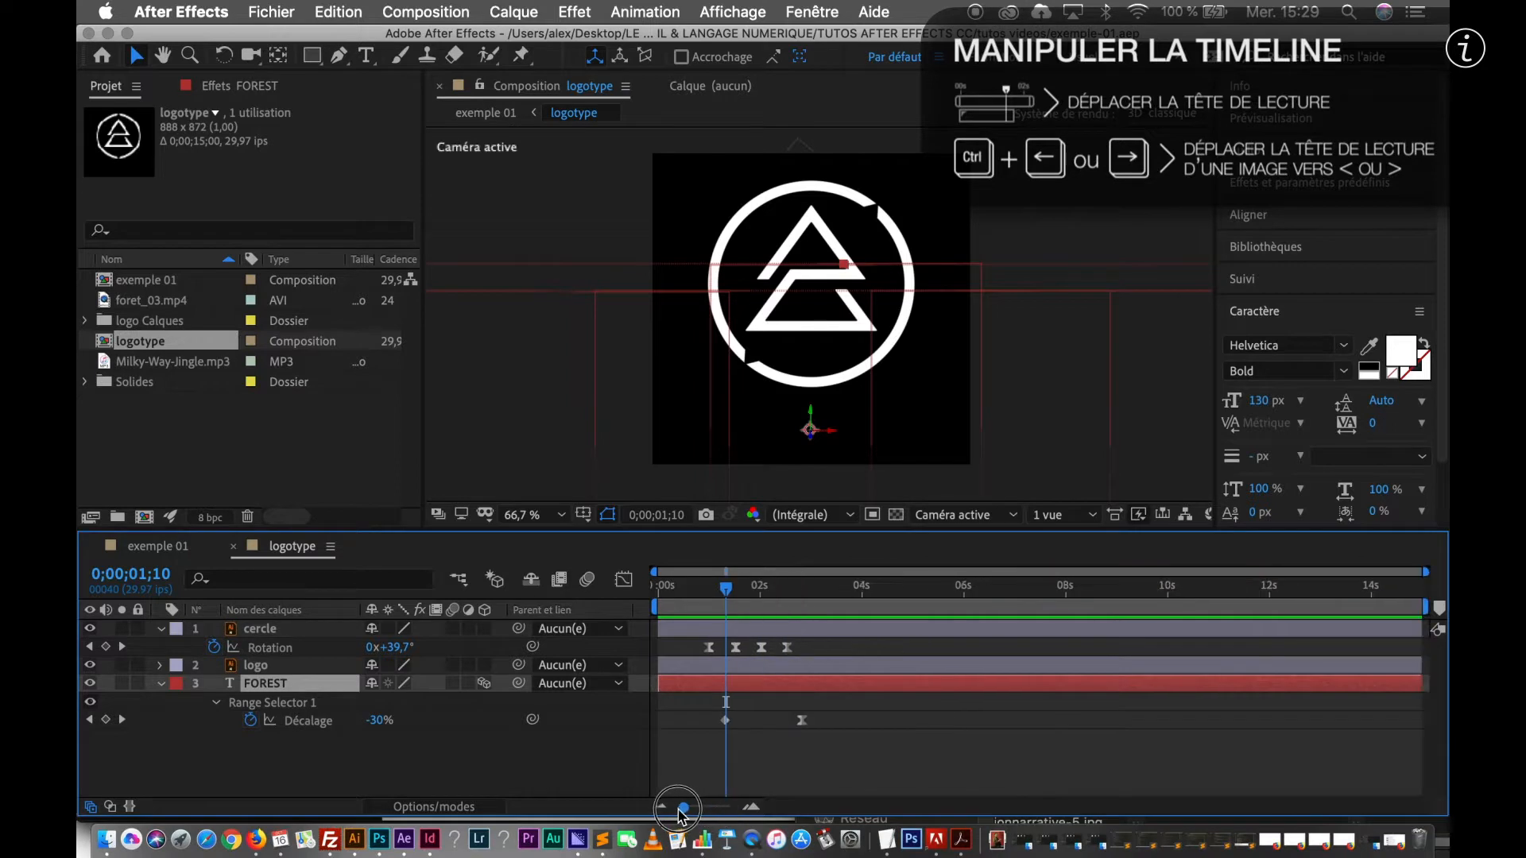
left_click(697, 609)
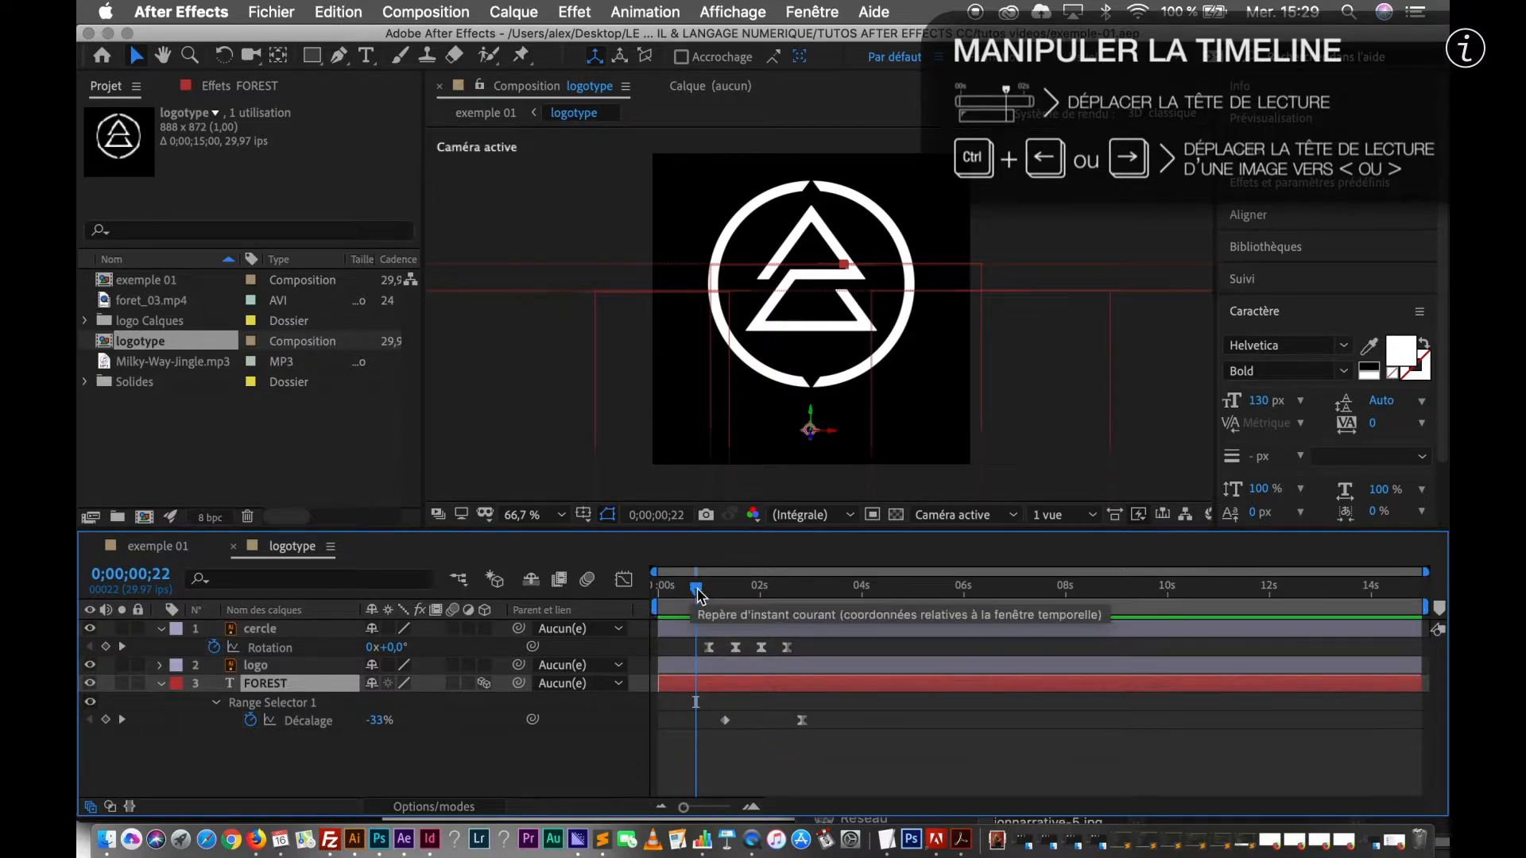
left_click_drag(697, 594, 639, 596)
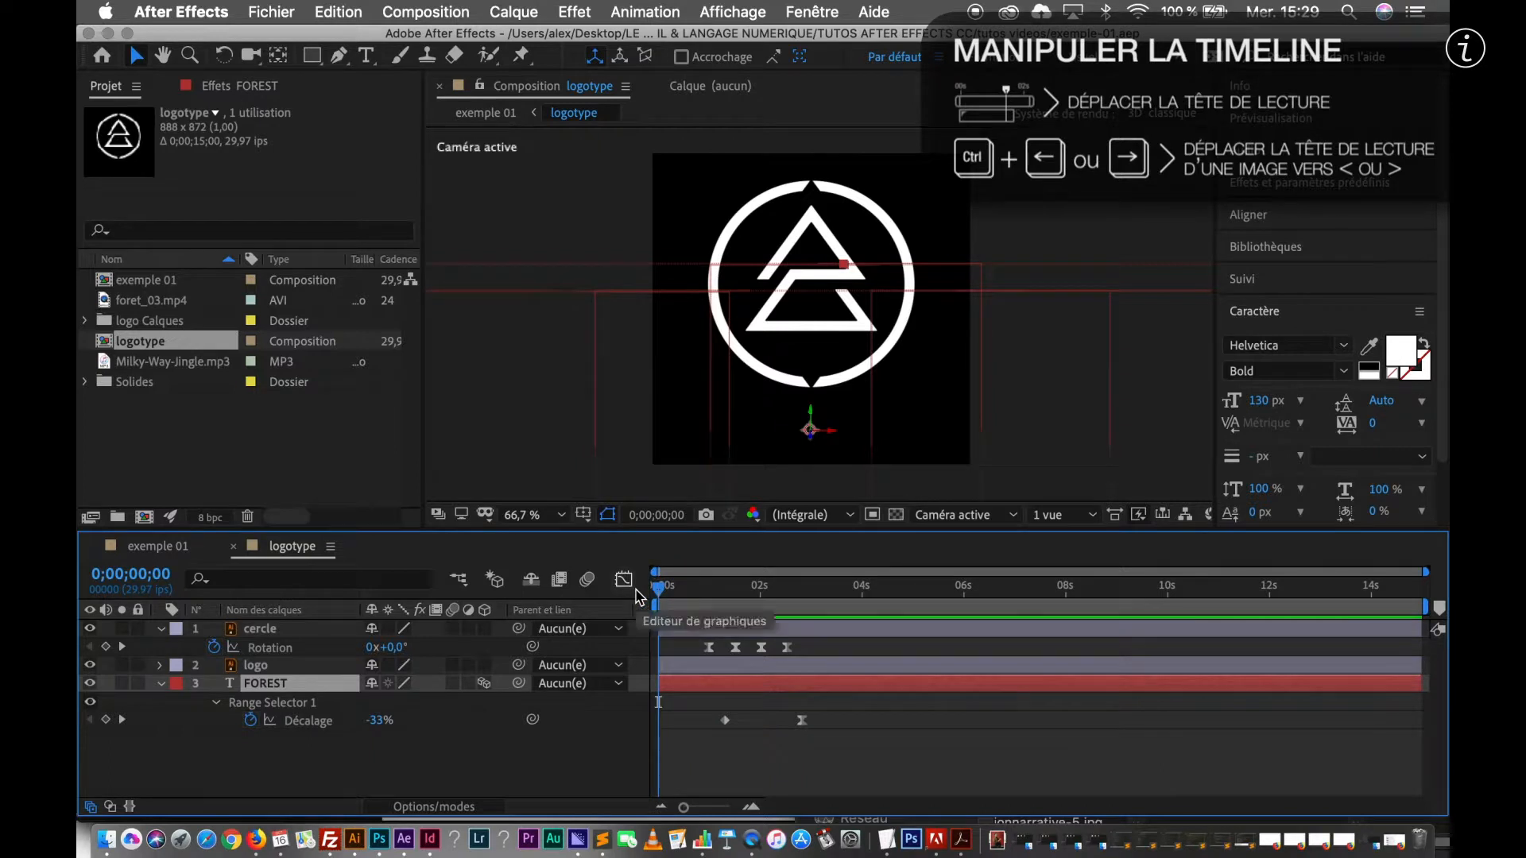
key("space")
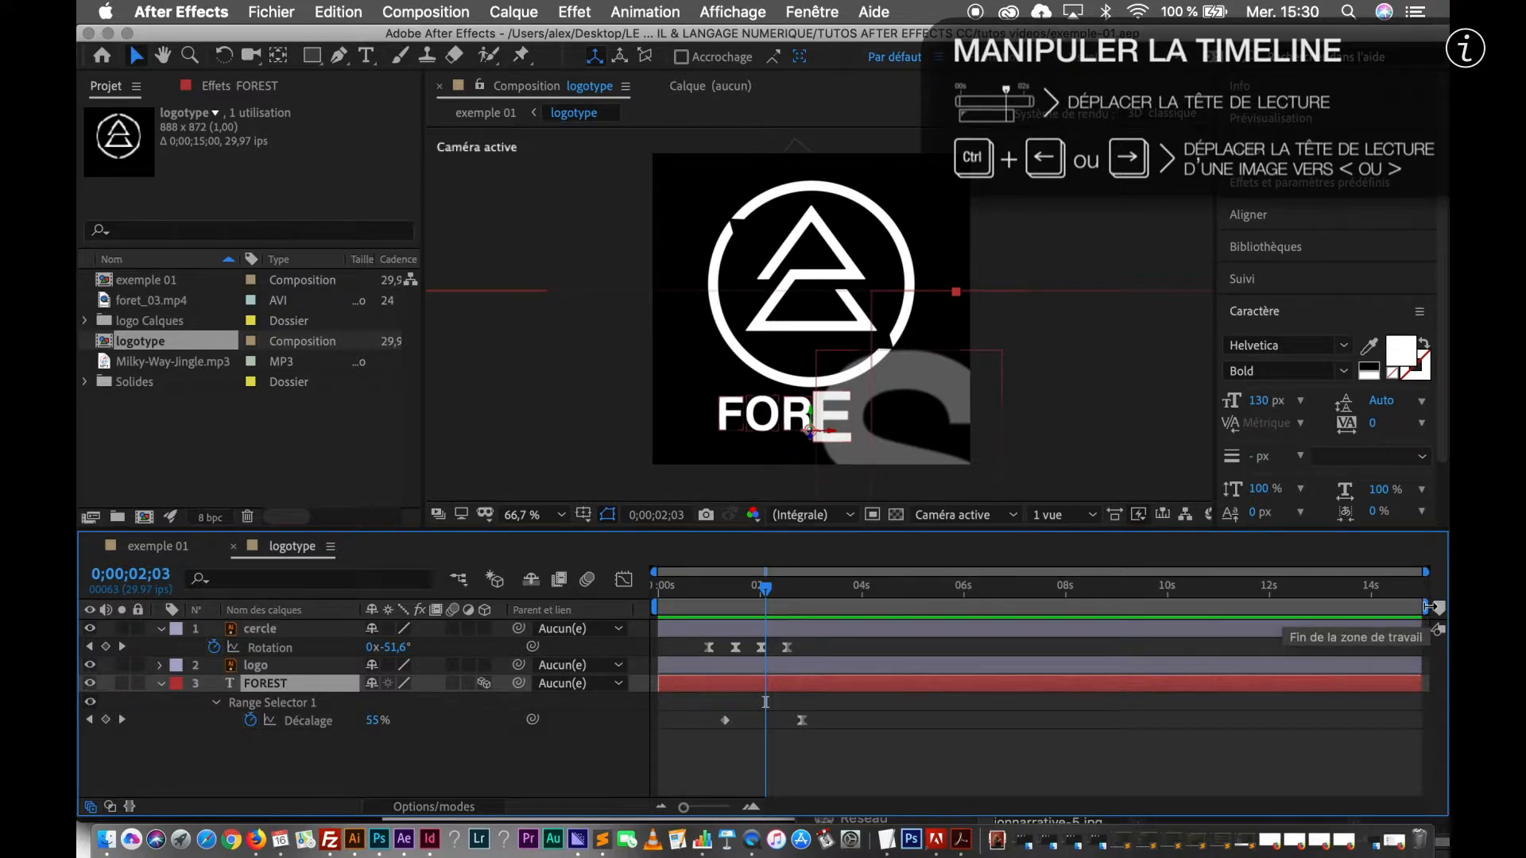
Step: Shorten the work area to about 3 seconds and shift it to begin at about 2 seconds, previewing from 0;00;02;08
left_click_drag(1427, 607, 632, 590)
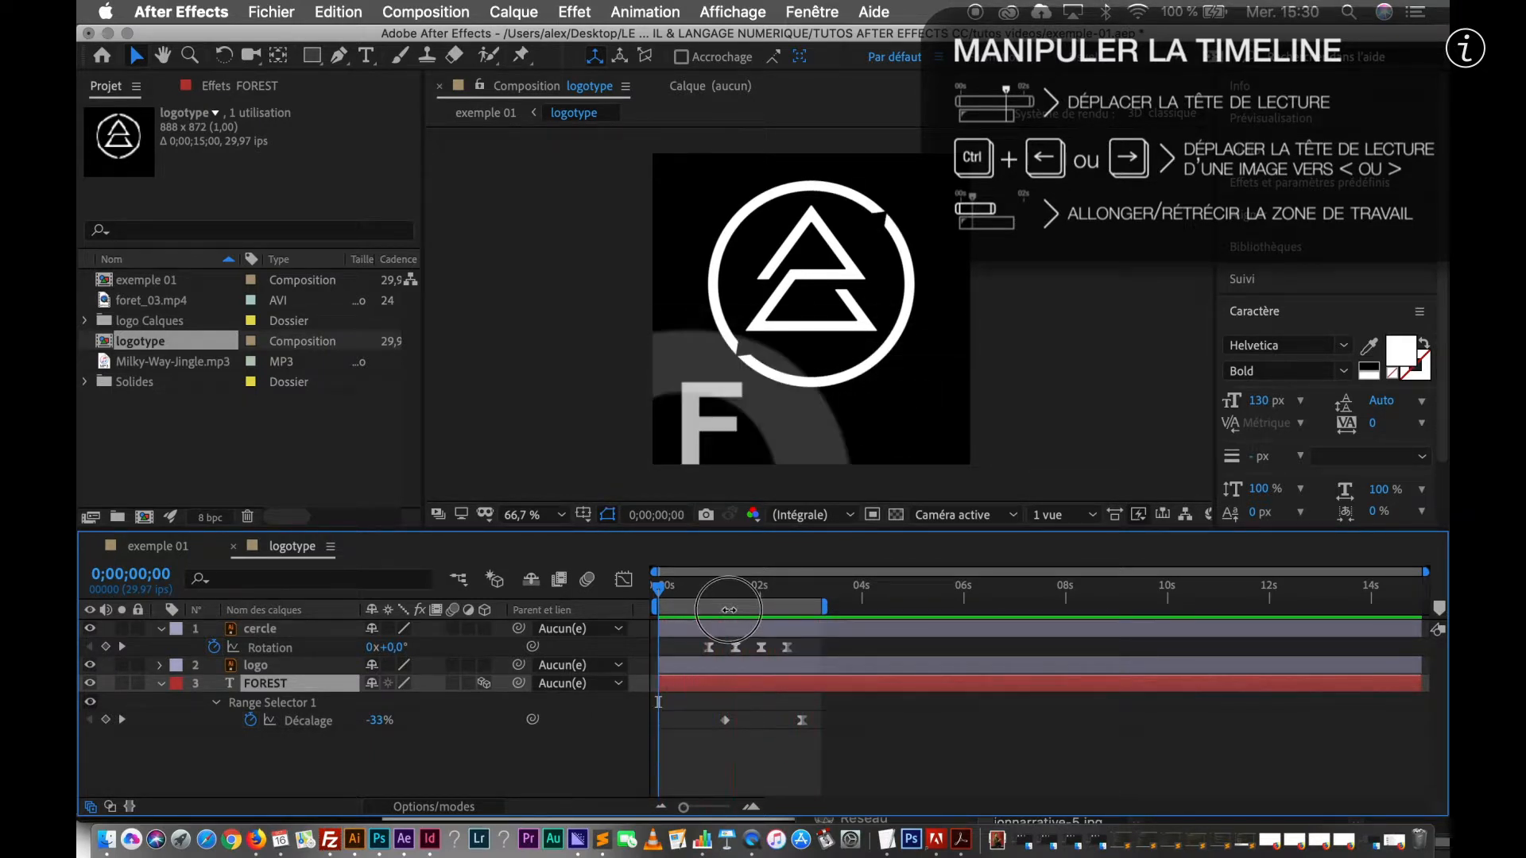
left_click_drag(728, 609, 833, 622)
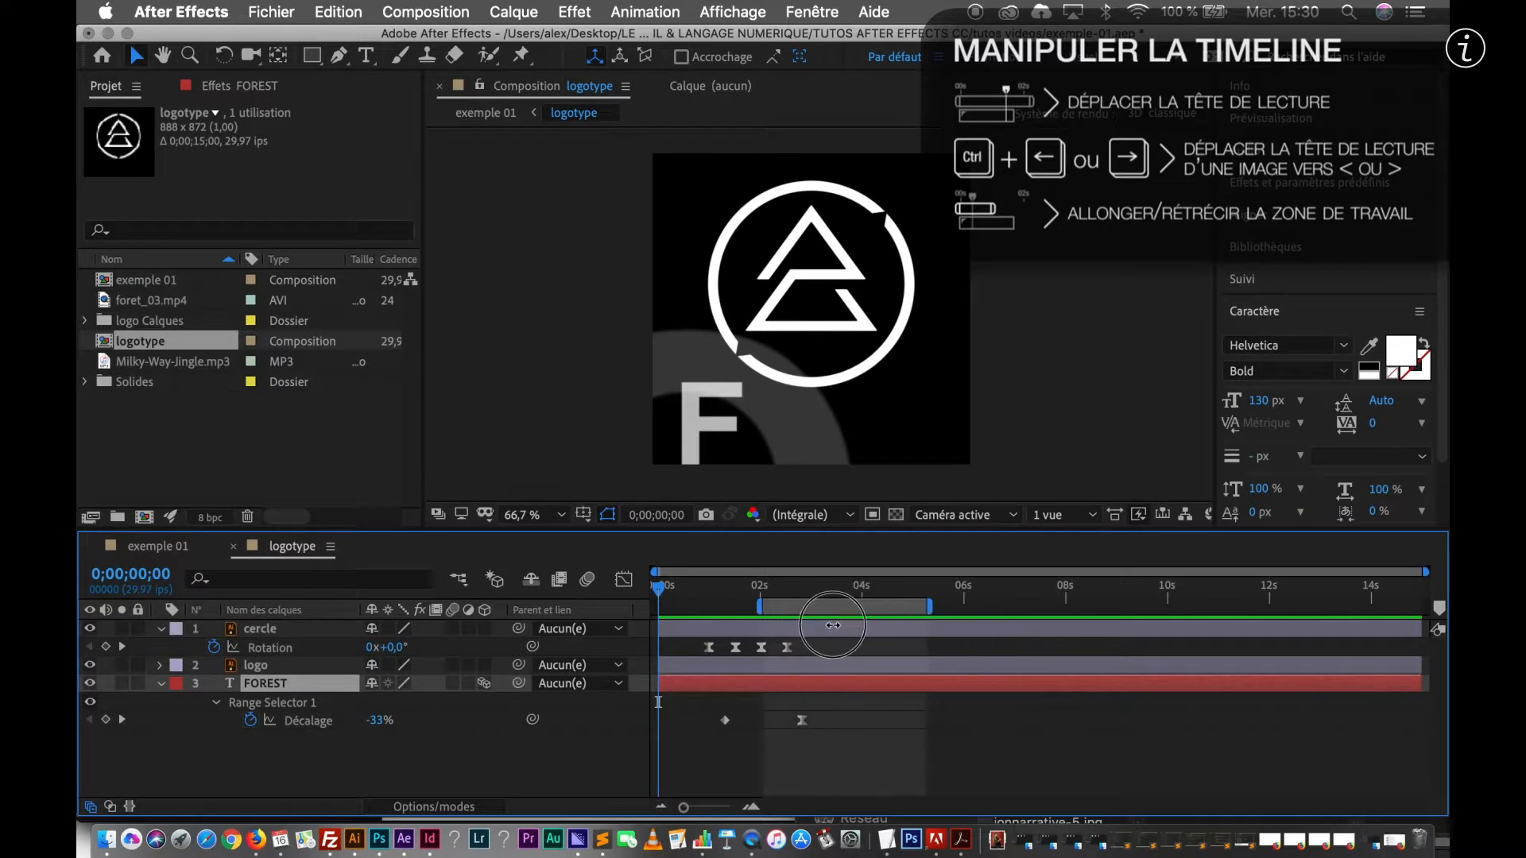
left_click(775, 589)
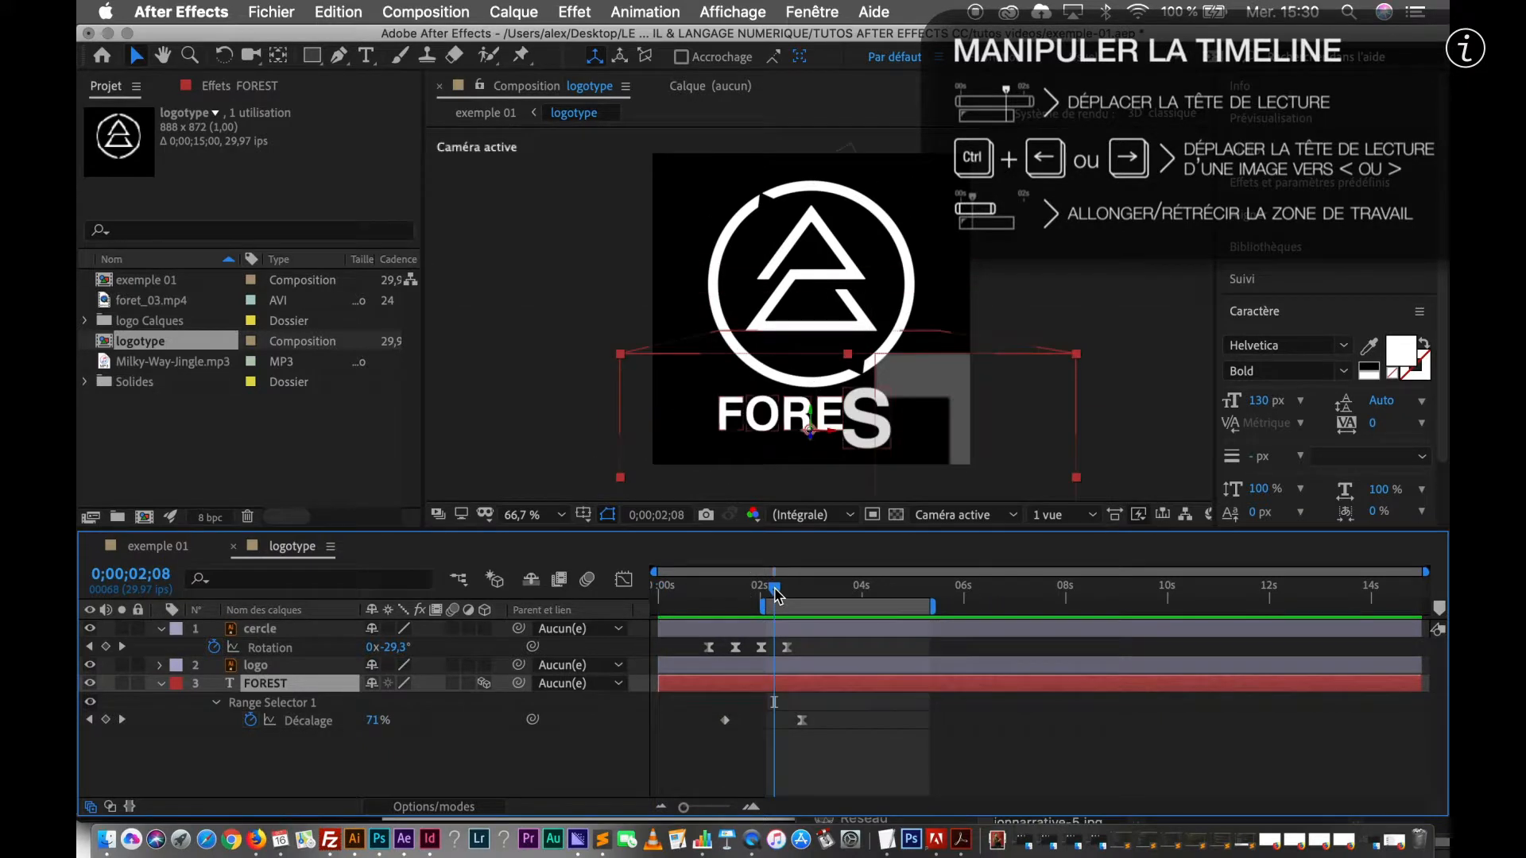
key("space")
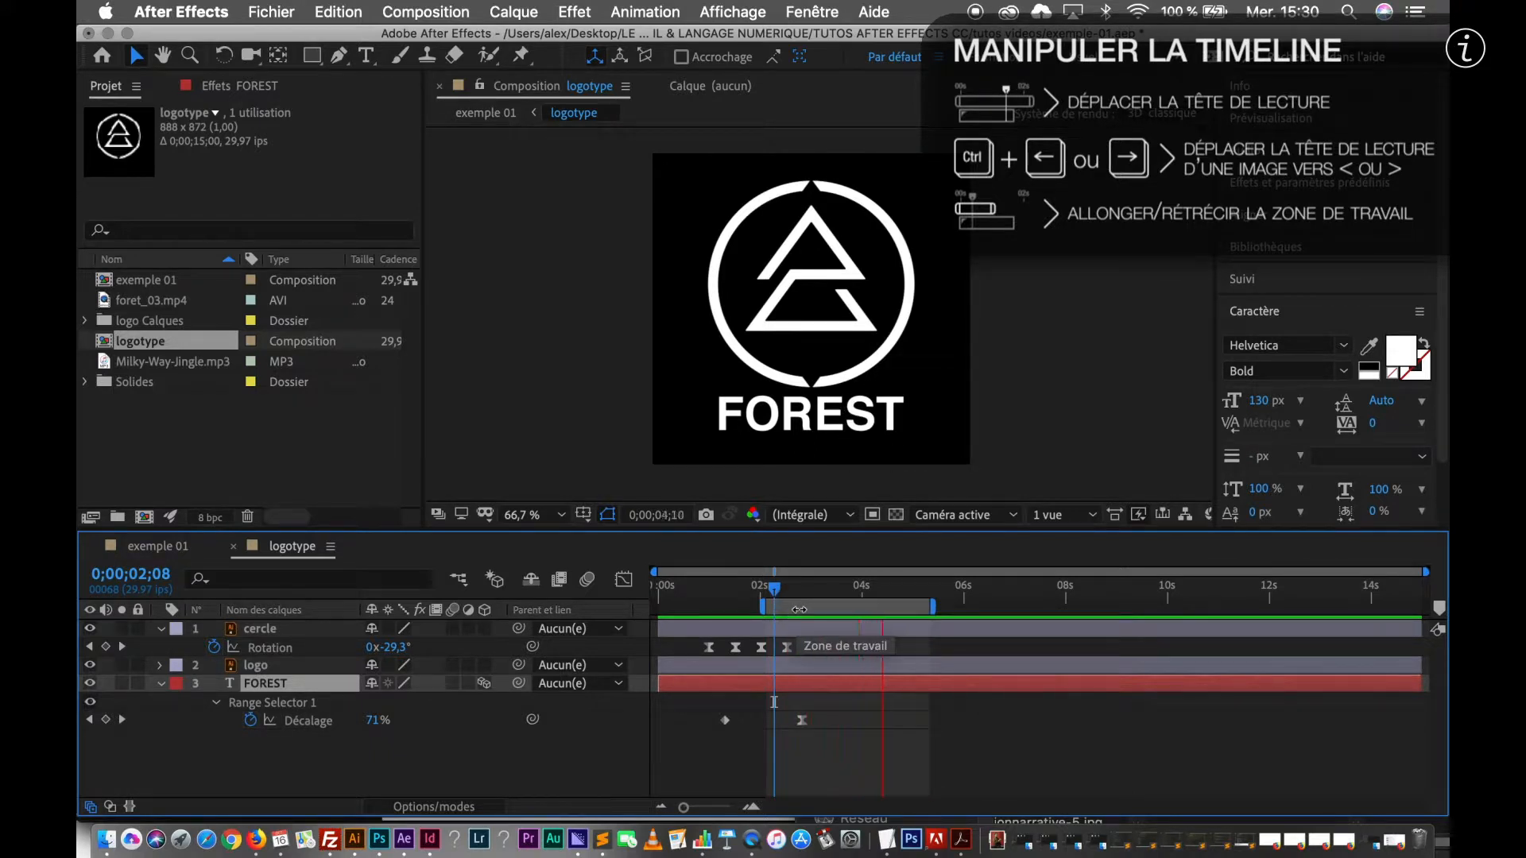
Step: Move the work area back to the composition start and extend its end to about 5.5 seconds
left_click_drag(799, 610, 687, 620)
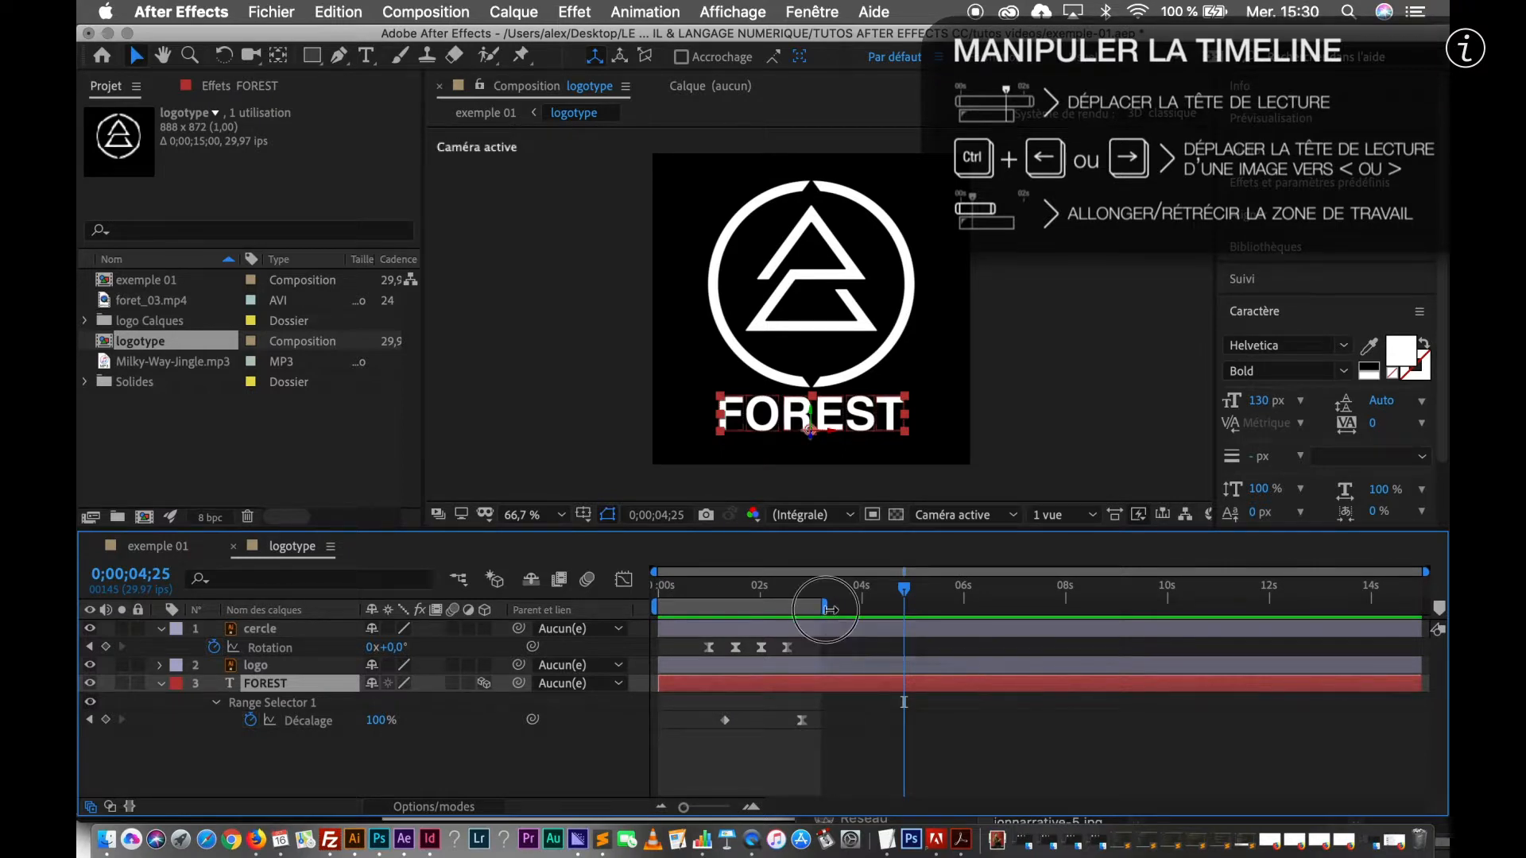
left_click_drag(826, 610, 942, 610)
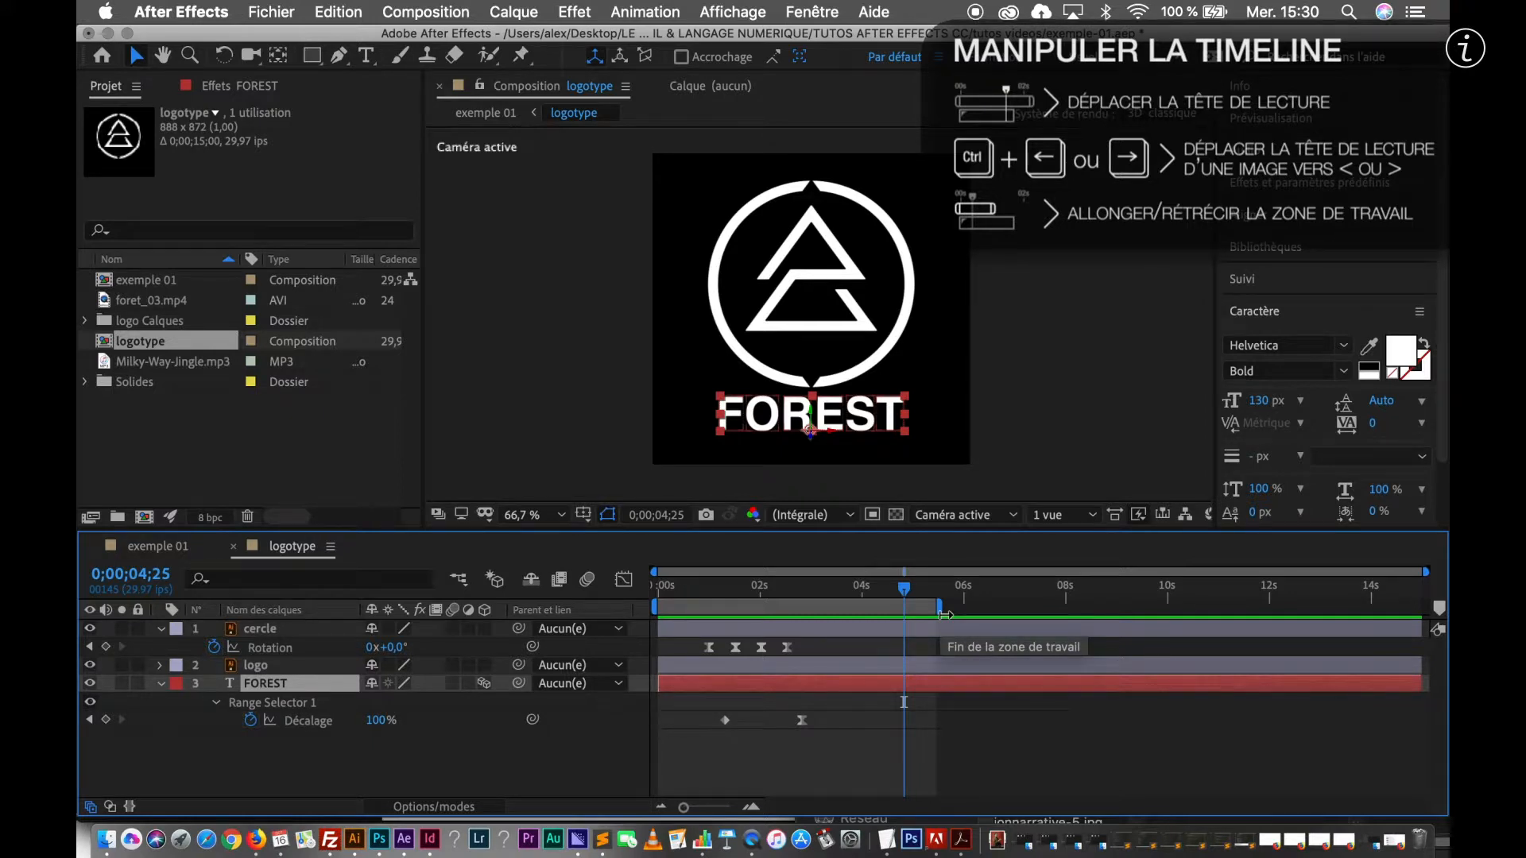
Step: Try delaying the cercle layer by about 1 second in a preview, and return it to the composition start
left_click(758, 635)
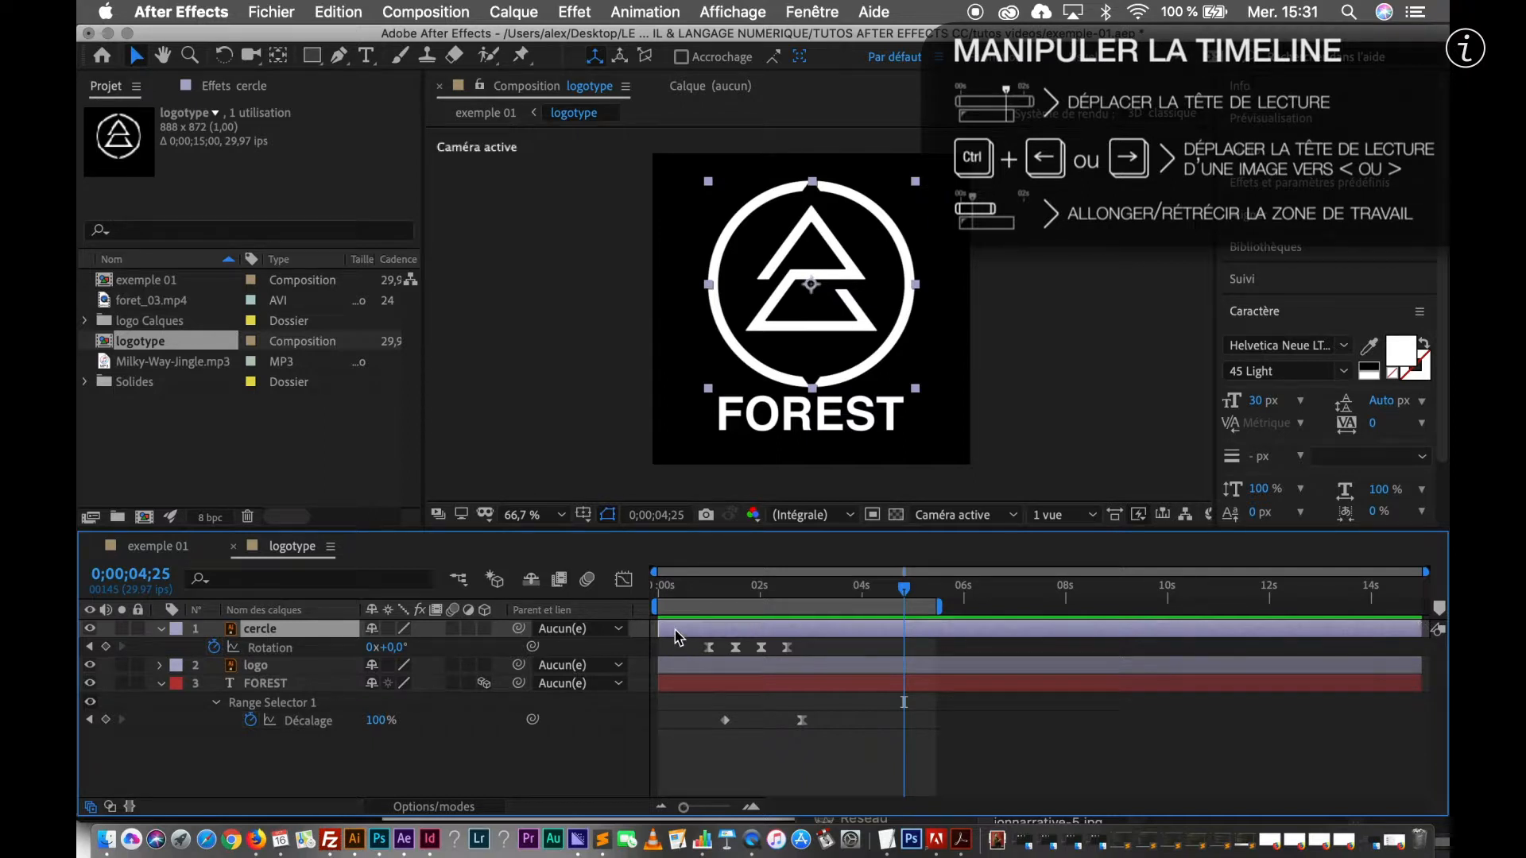
left_click_drag(904, 588, 725, 636)
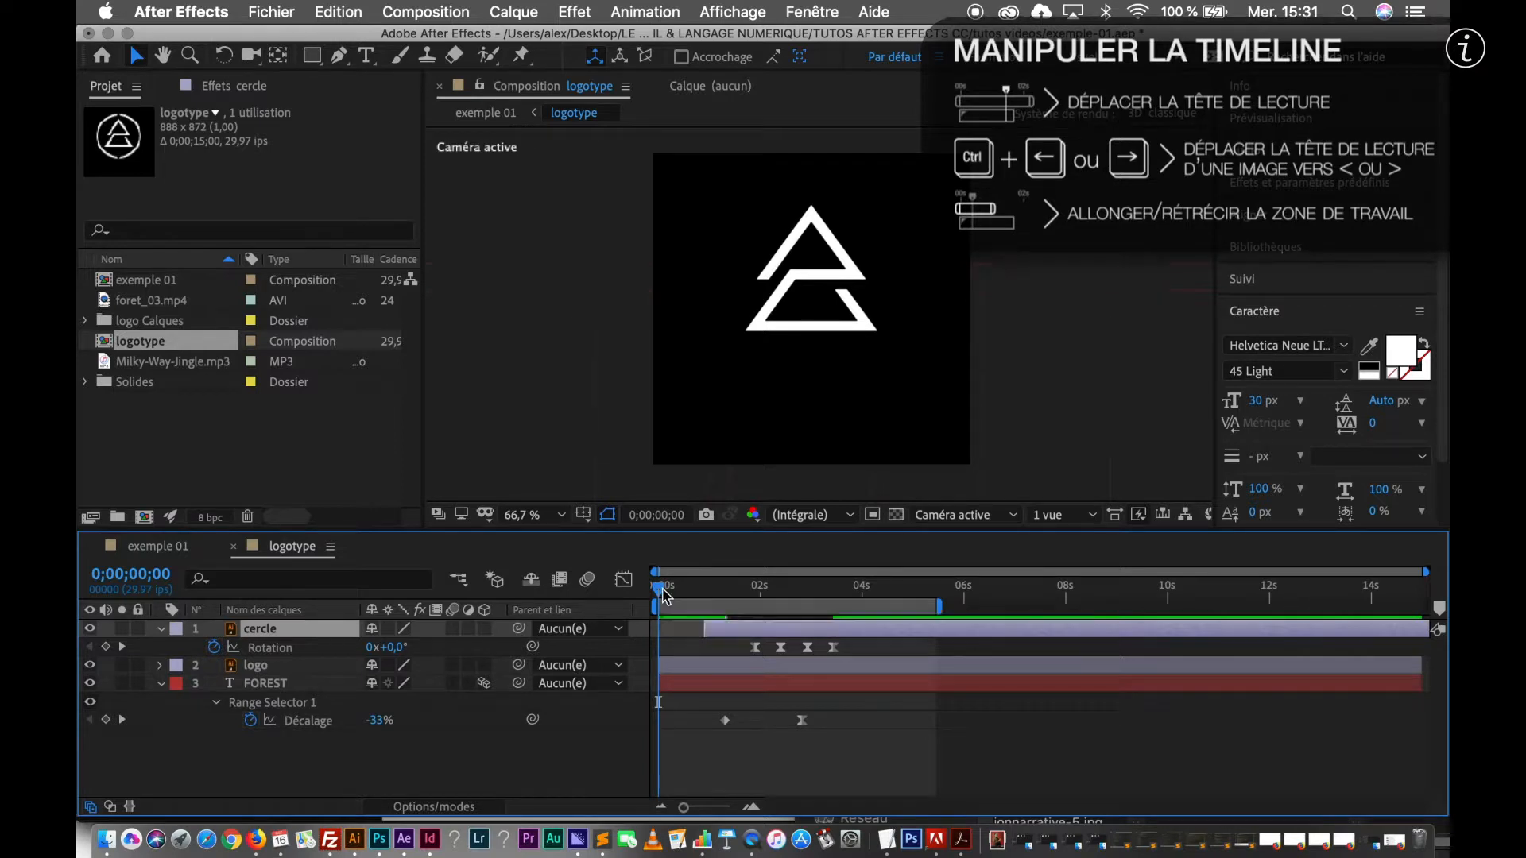
key("space")
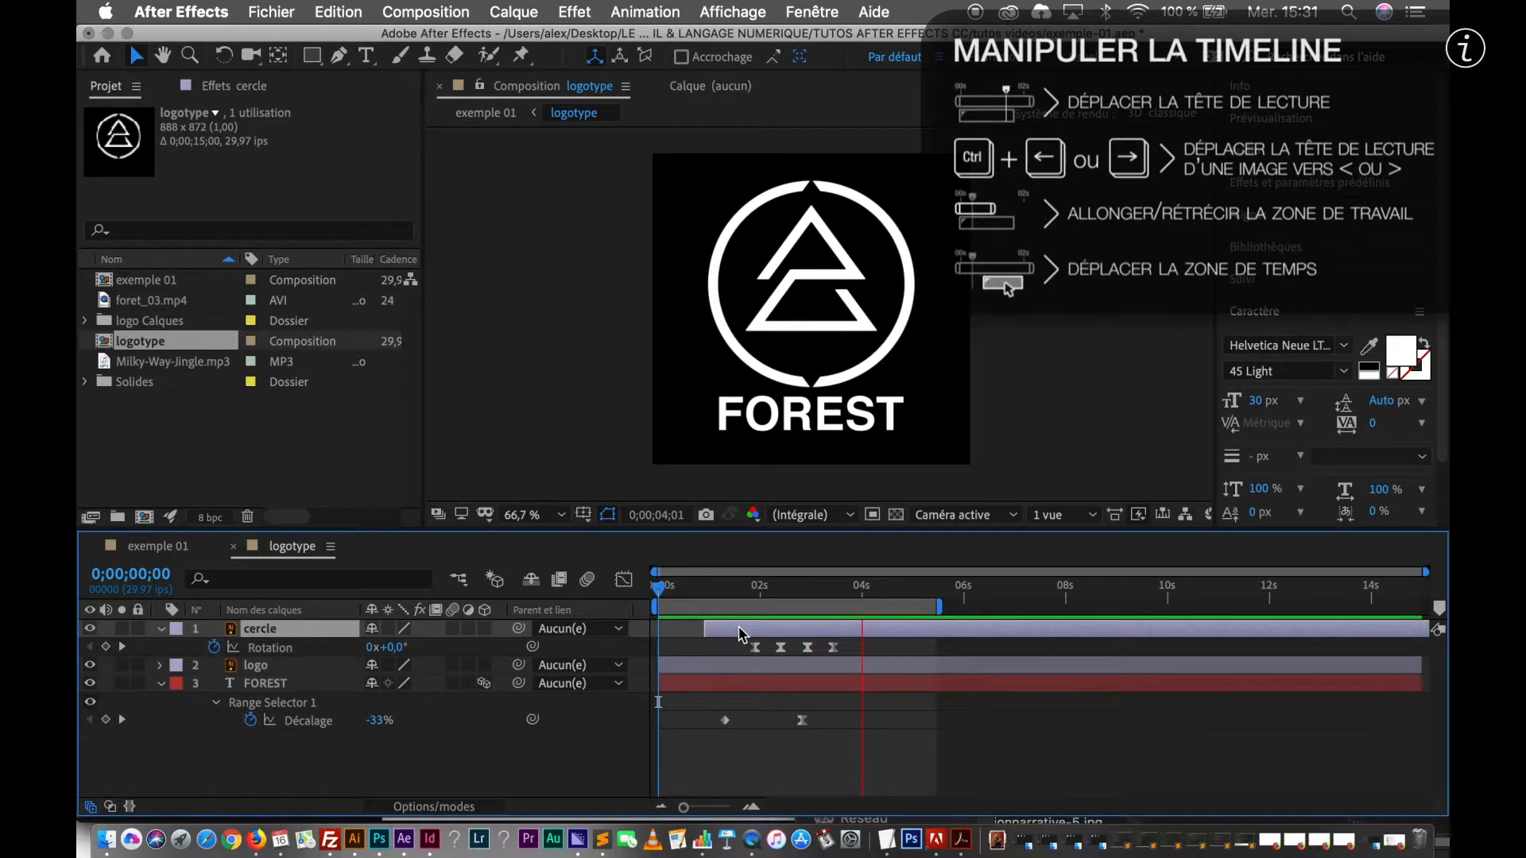
key("space")
left_click_drag(739, 634, 694, 638)
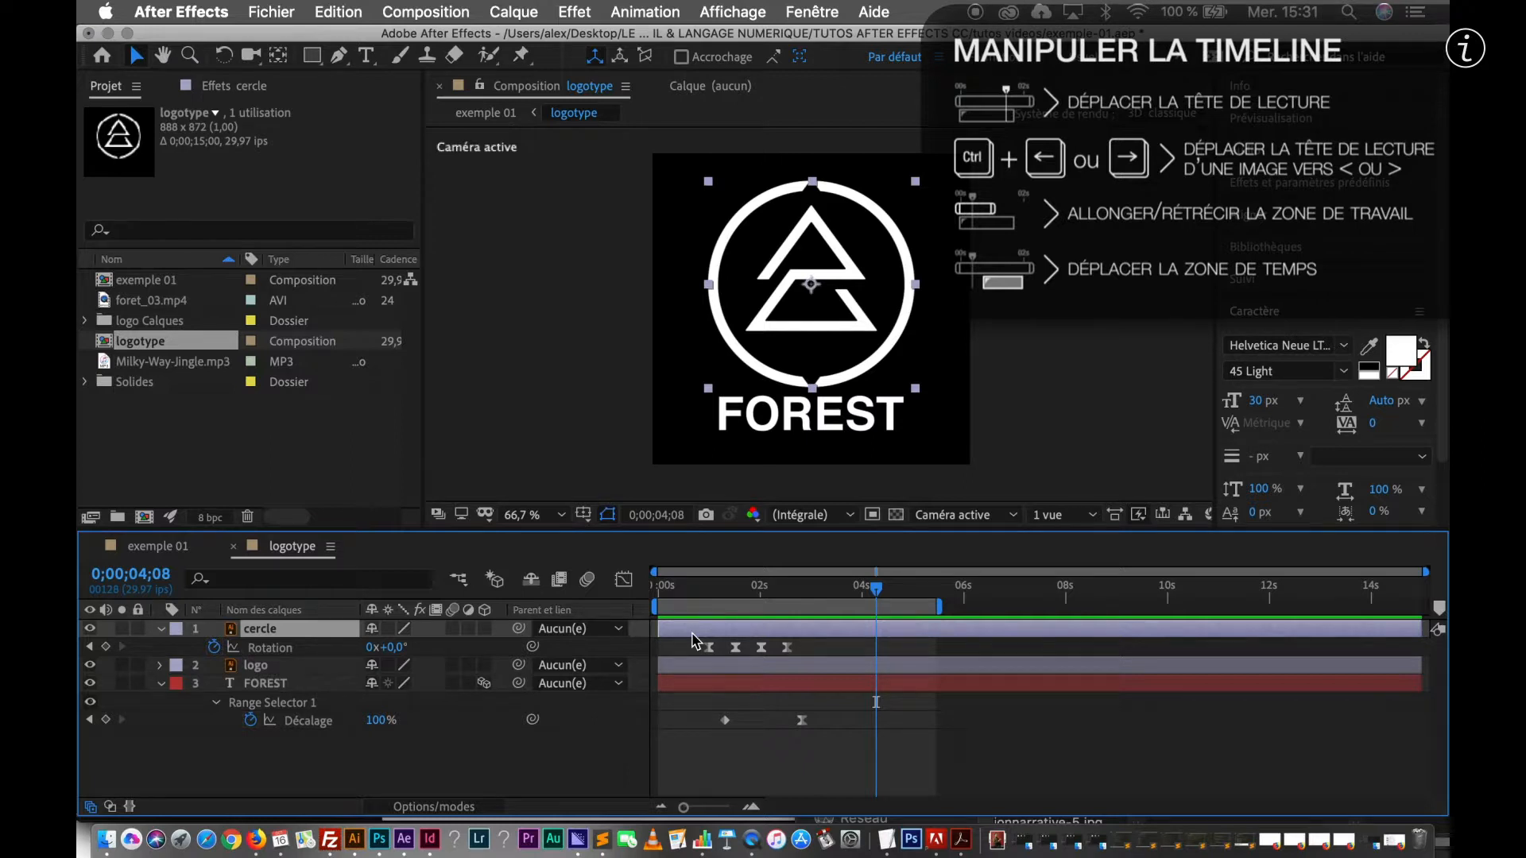
Step: Try shifting the cercle layer to start at about 0;00;01;09, stepping the playhead frame by frame to its start, and undo the shift
left_click_drag(695, 638, 739, 647)
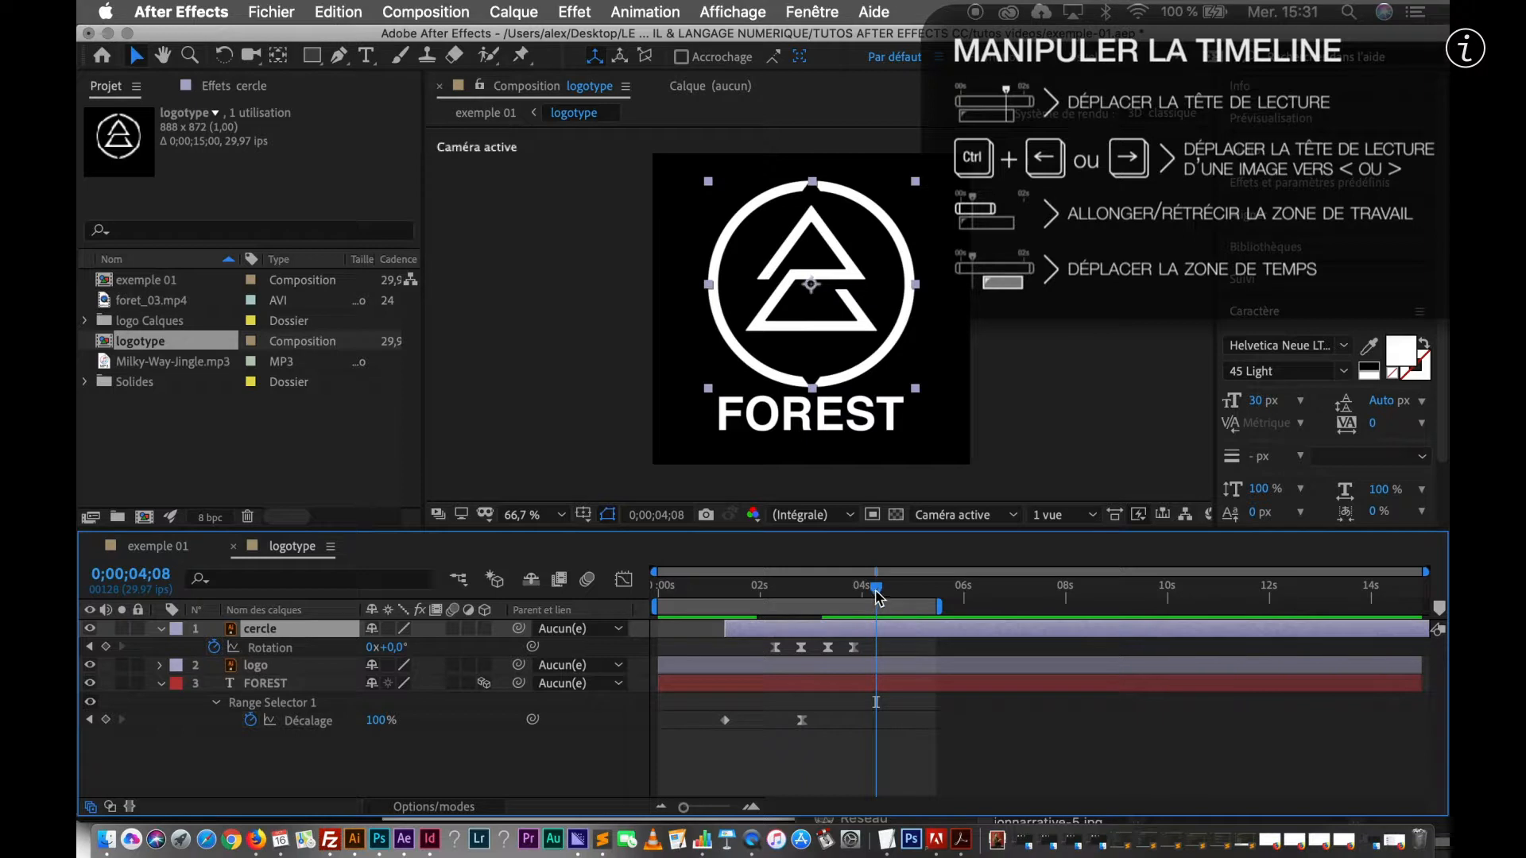
left_click_drag(877, 593, 727, 606)
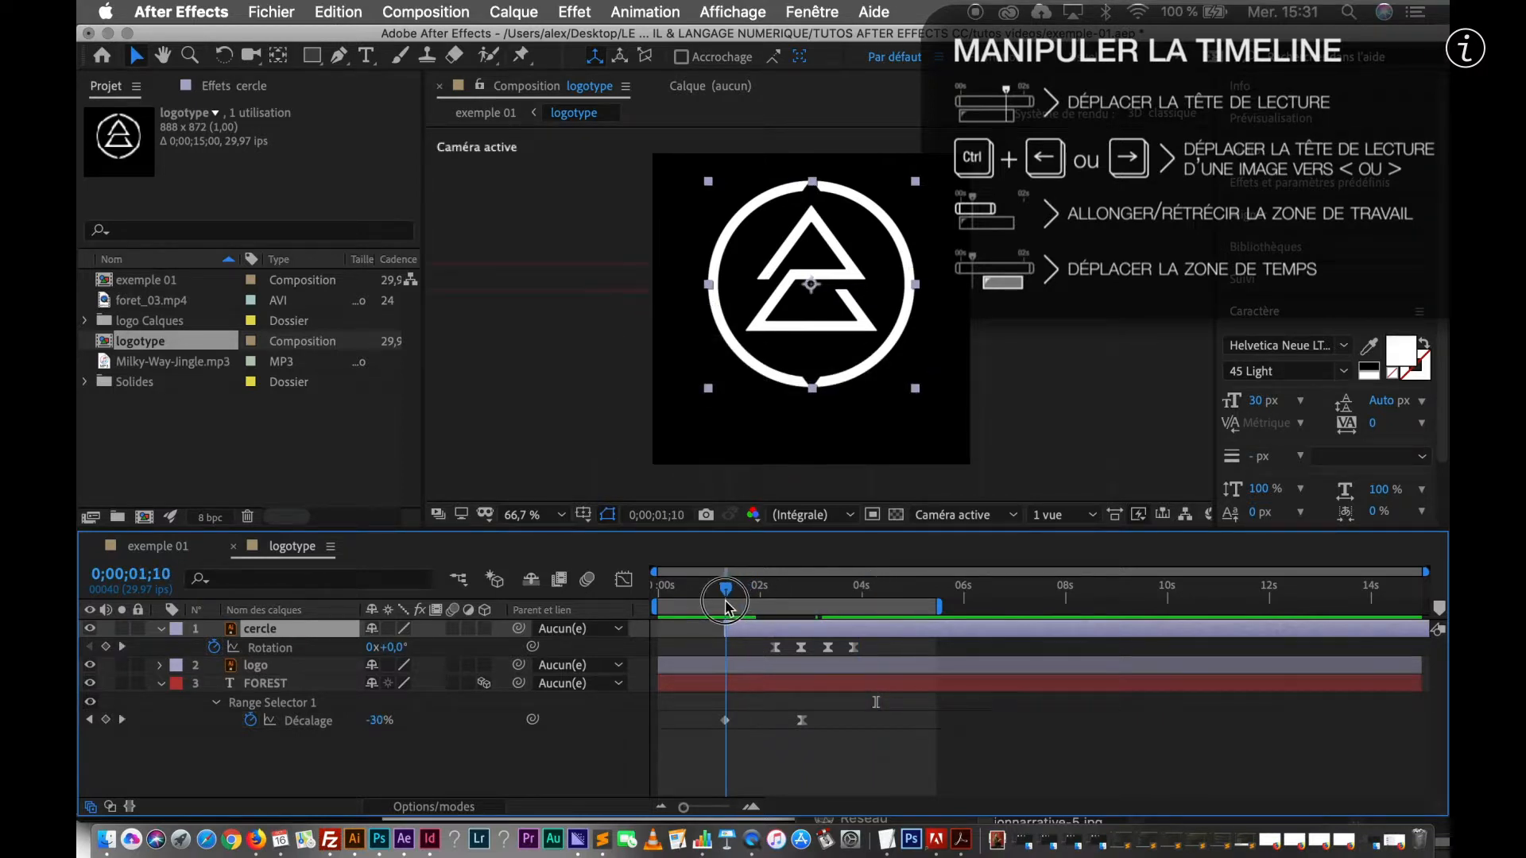
key("ctrl+Left")
key("ctrl+Left")
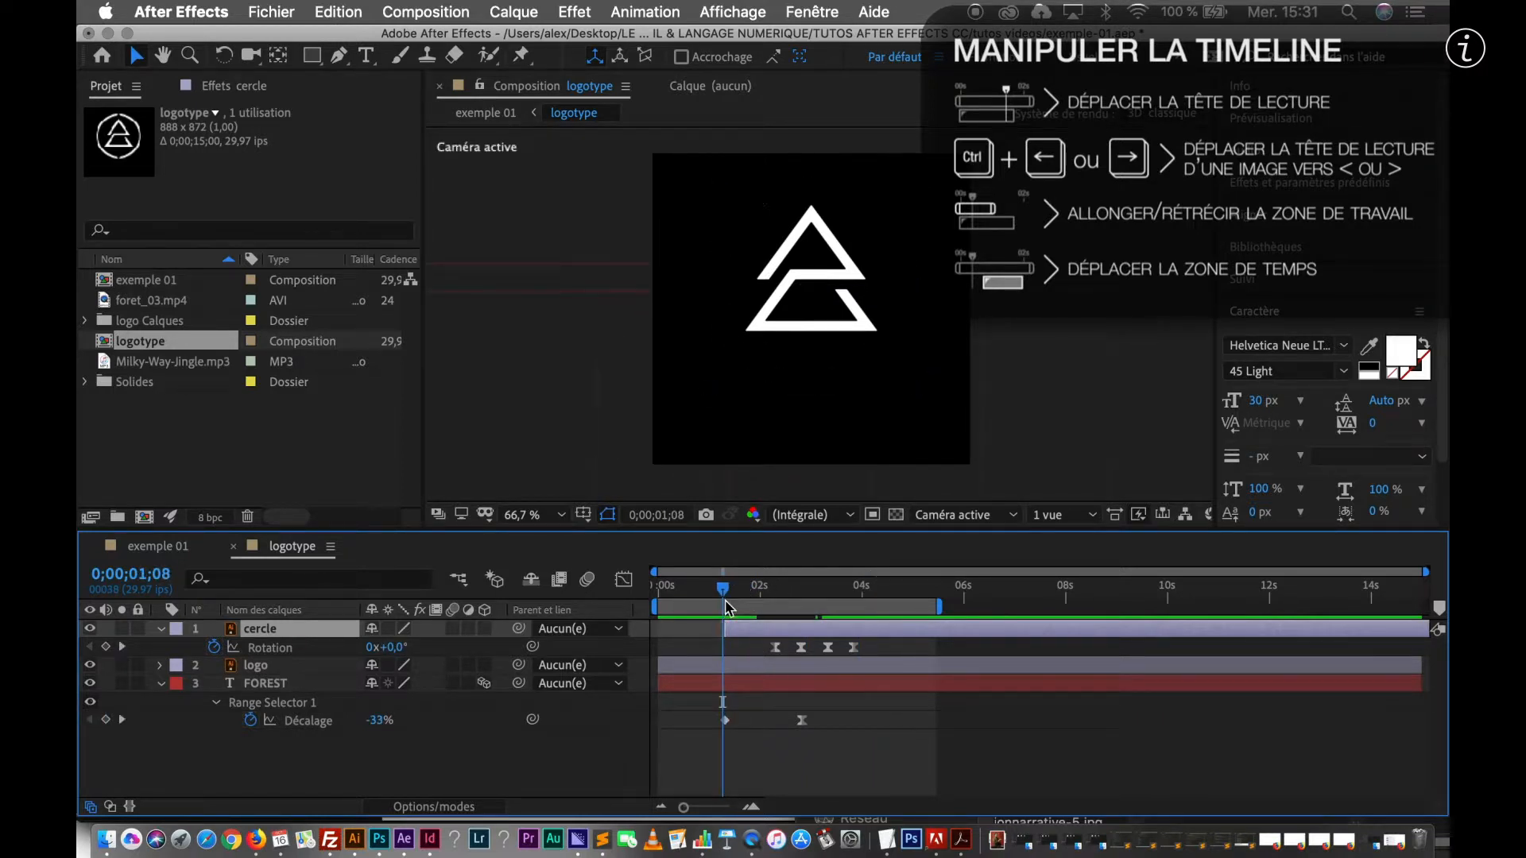
key("ctrl+Right")
key("ctrl+Left")
key("ctrl+Right")
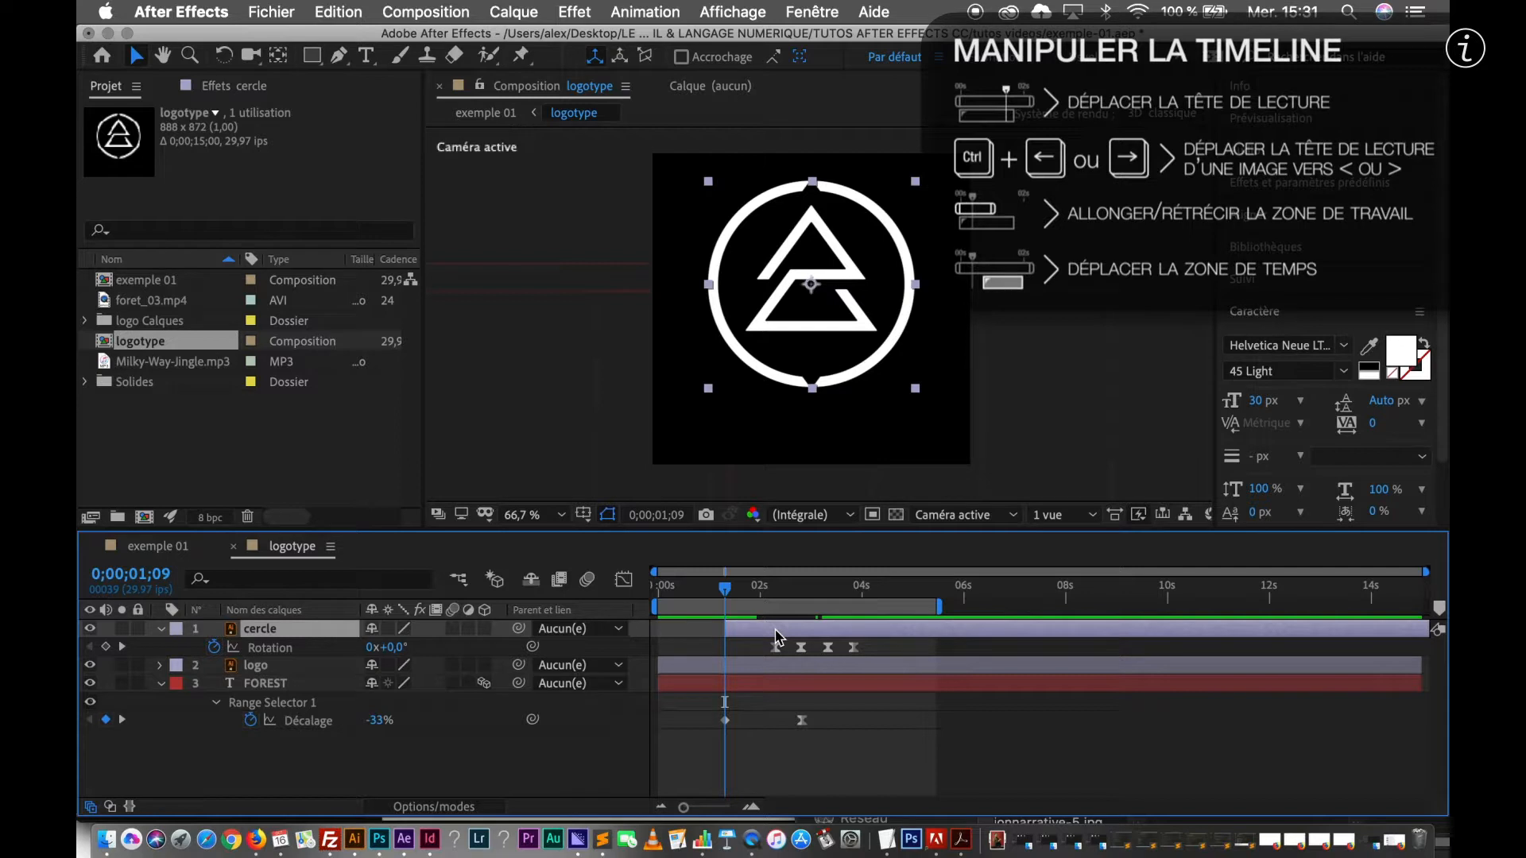
key("super+z")
key("super+z")
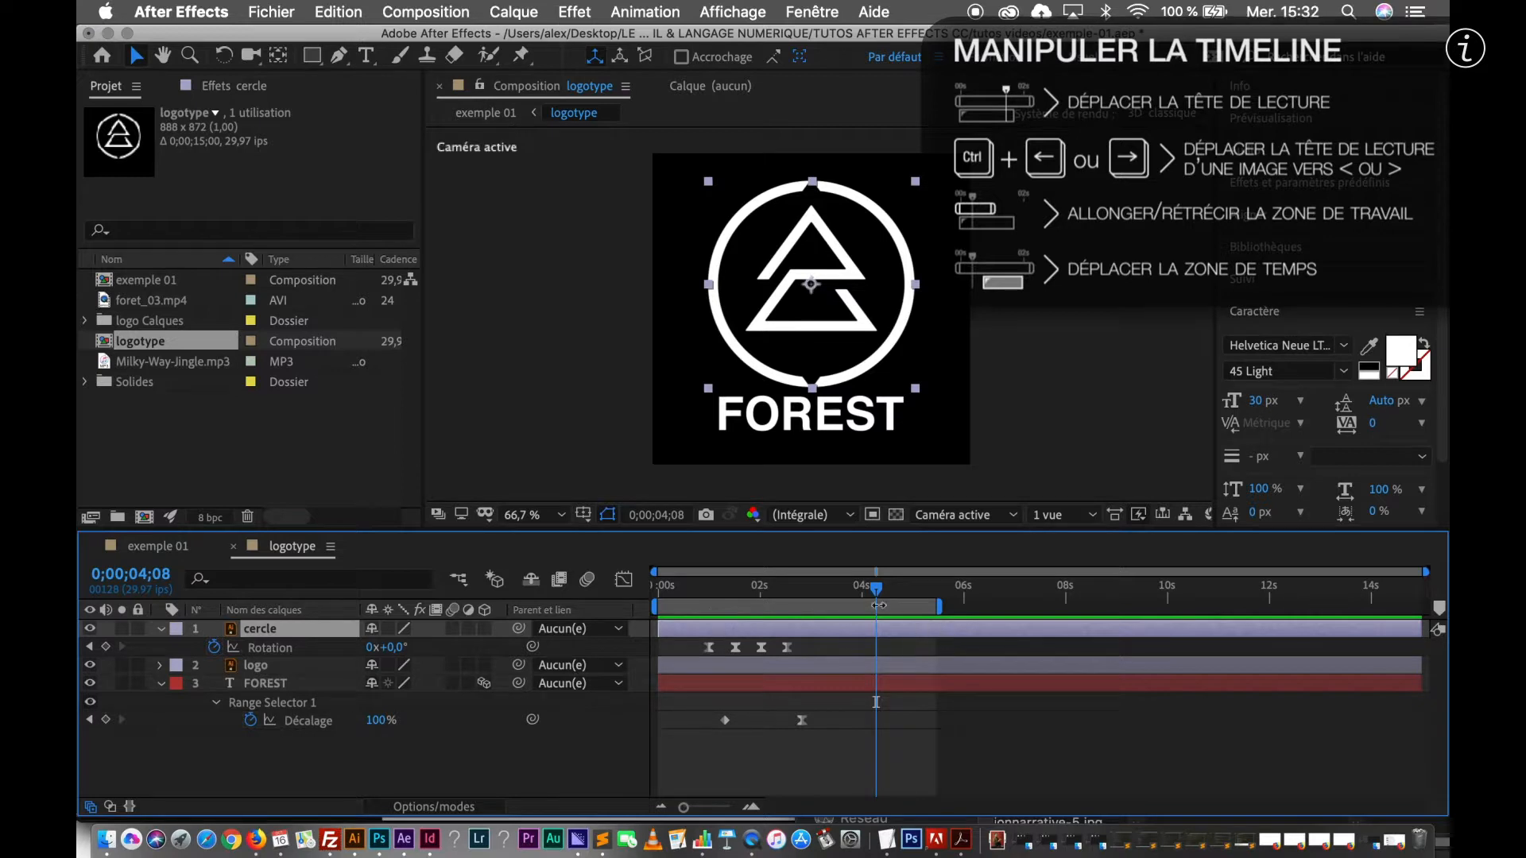
Step: Return the playhead to 0;00;00;00 and trim the end of the cercle layer to about 2.7 seconds
left_click_drag(867, 586, 664, 604)
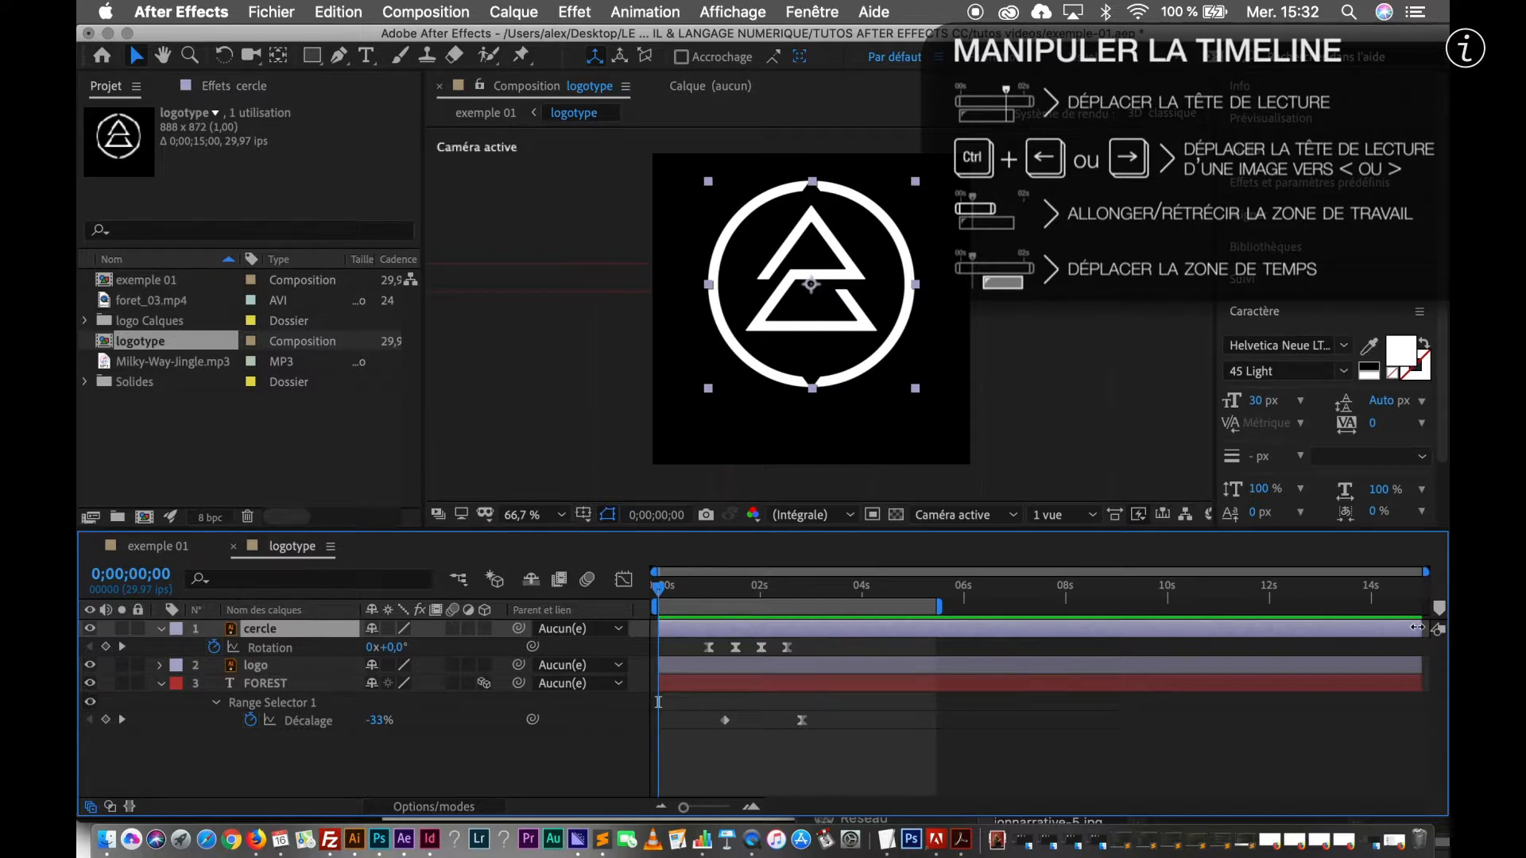
left_click_drag(1417, 627, 793, 667)
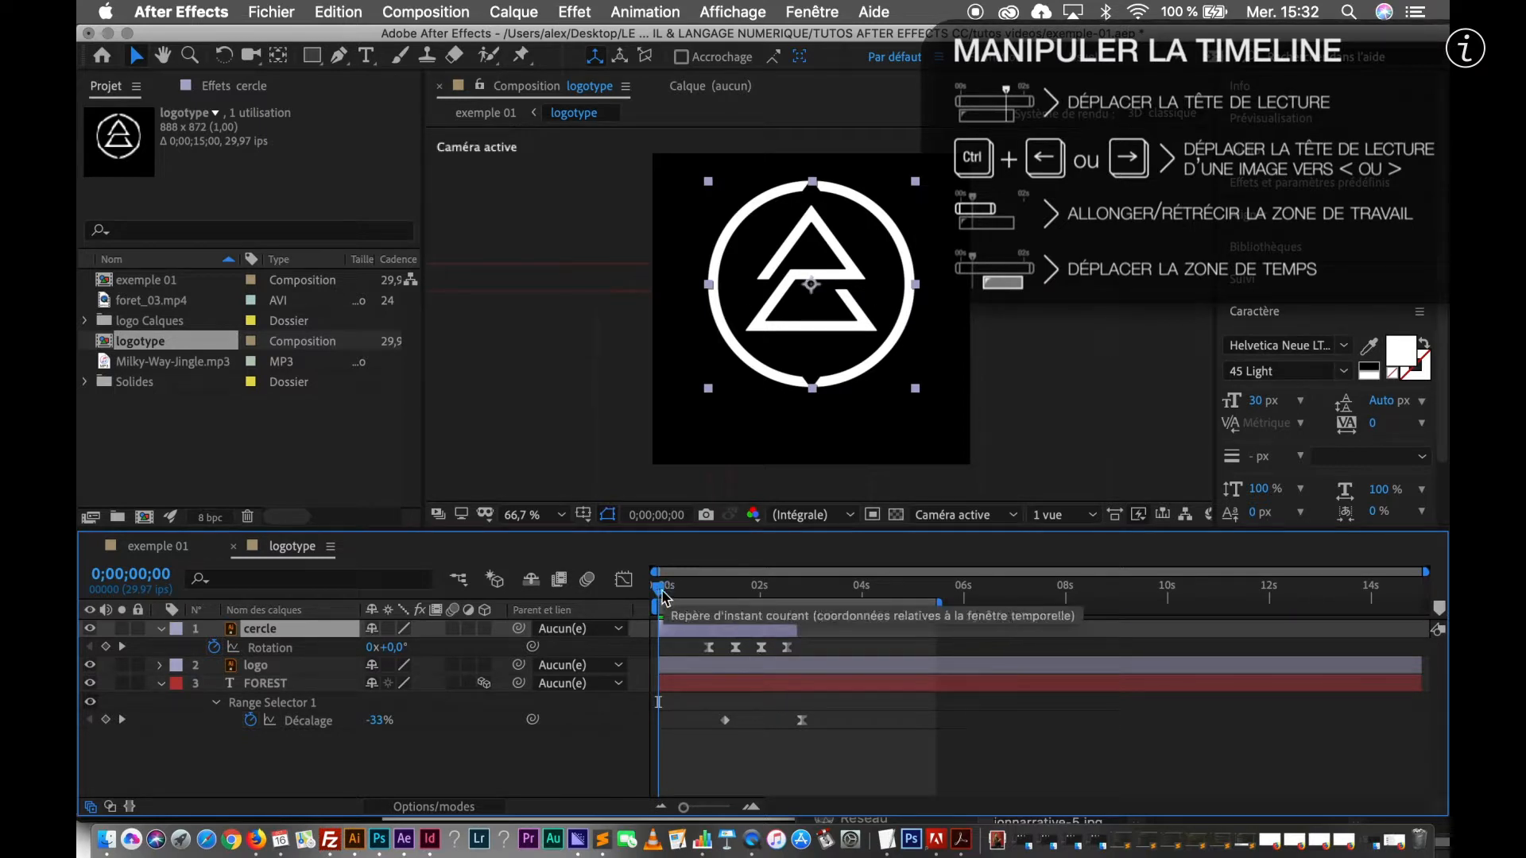
Step: Scrub the playhead back to 0;00;00;00, reveal the logo layer's opacity and enable its keyframing there
left_click_drag(681, 589, 702, 644)
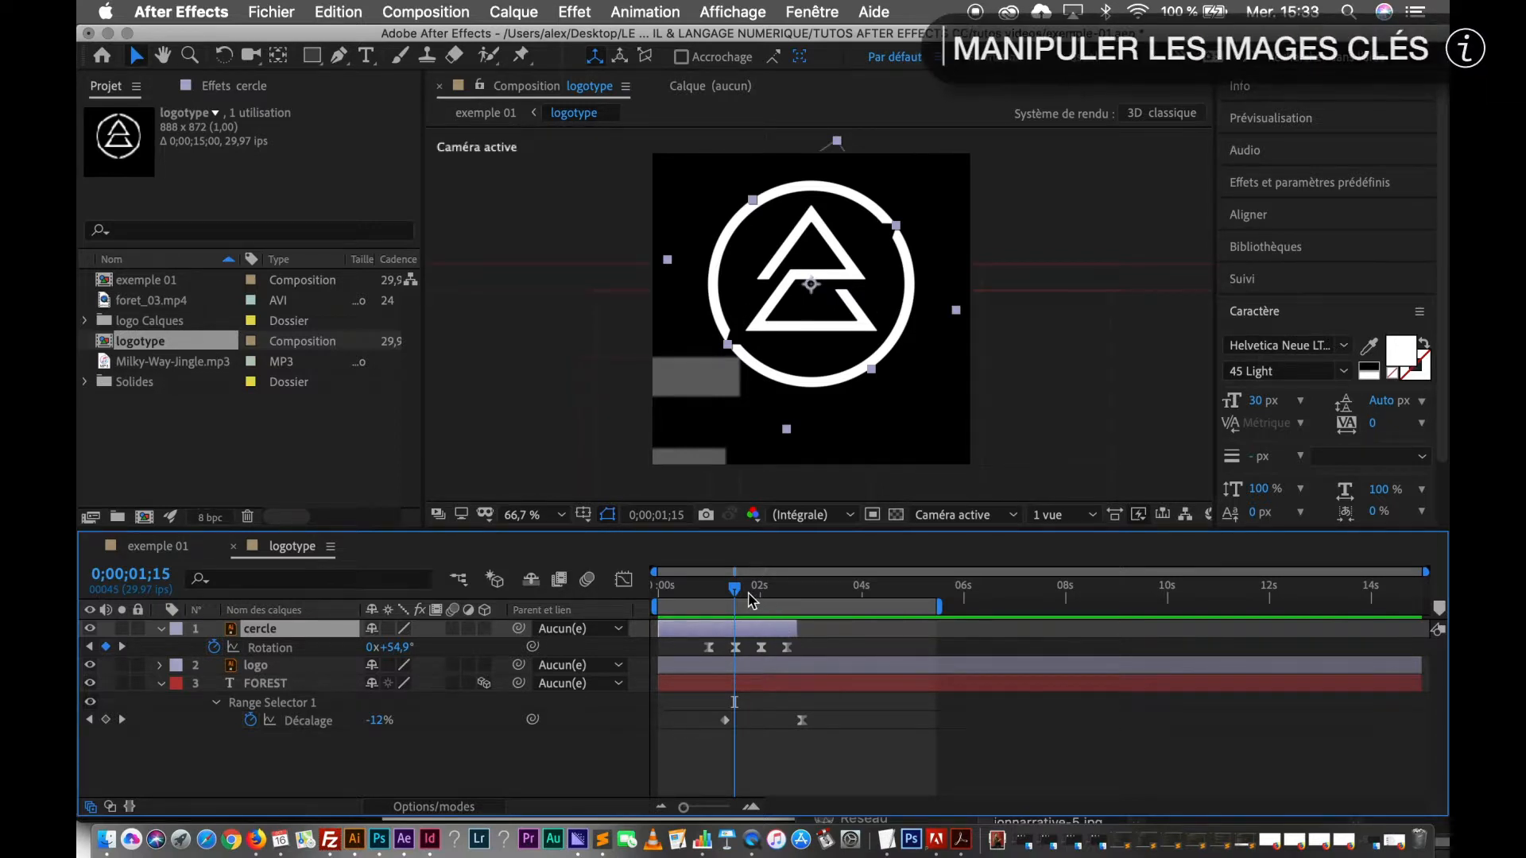
left_click_drag(736, 596, 650, 598)
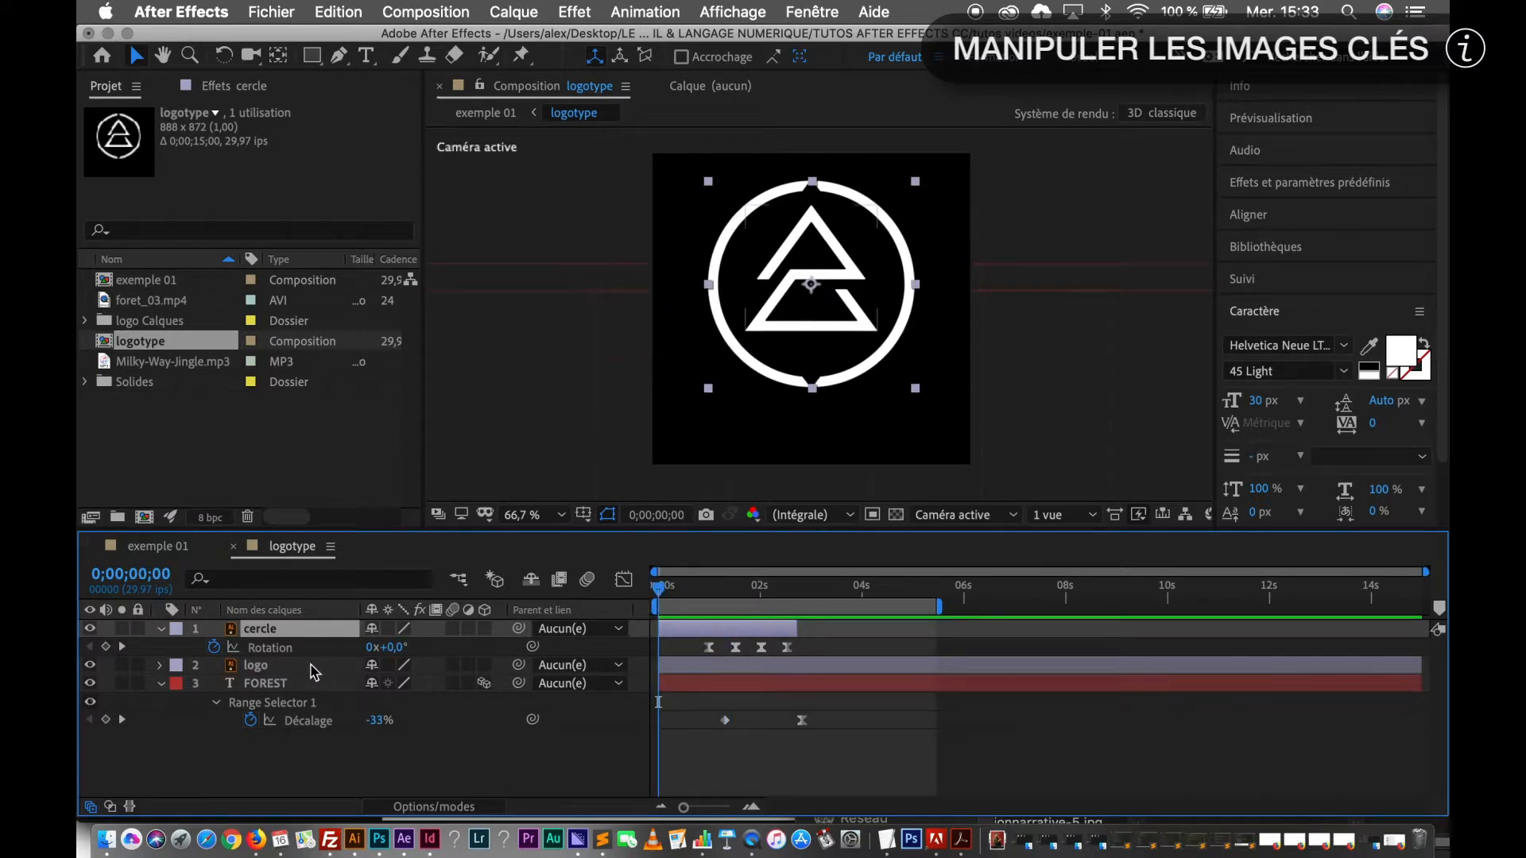
left_click(313, 667)
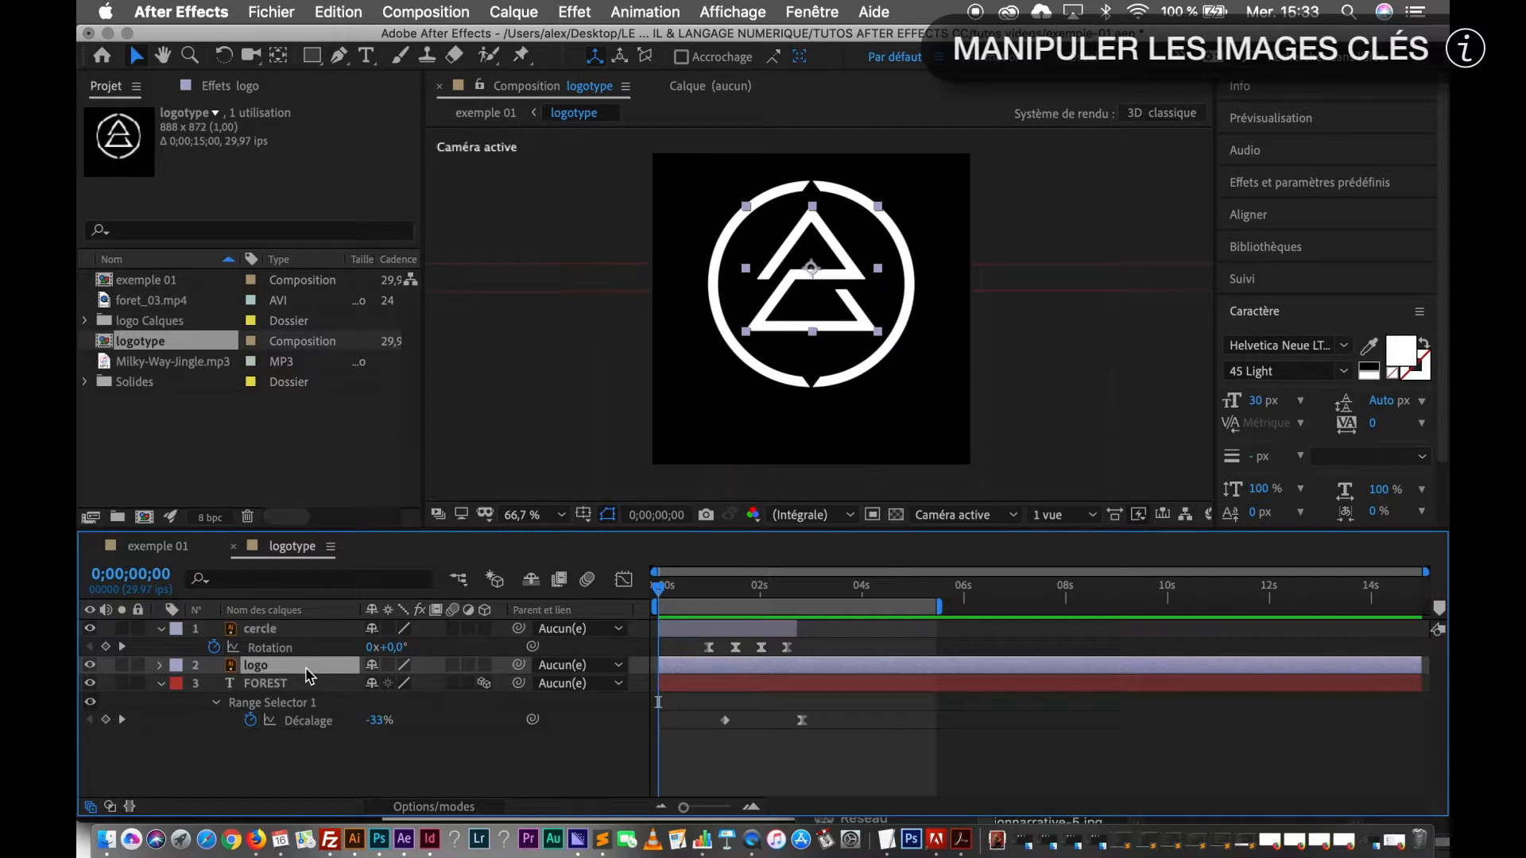
key("t")
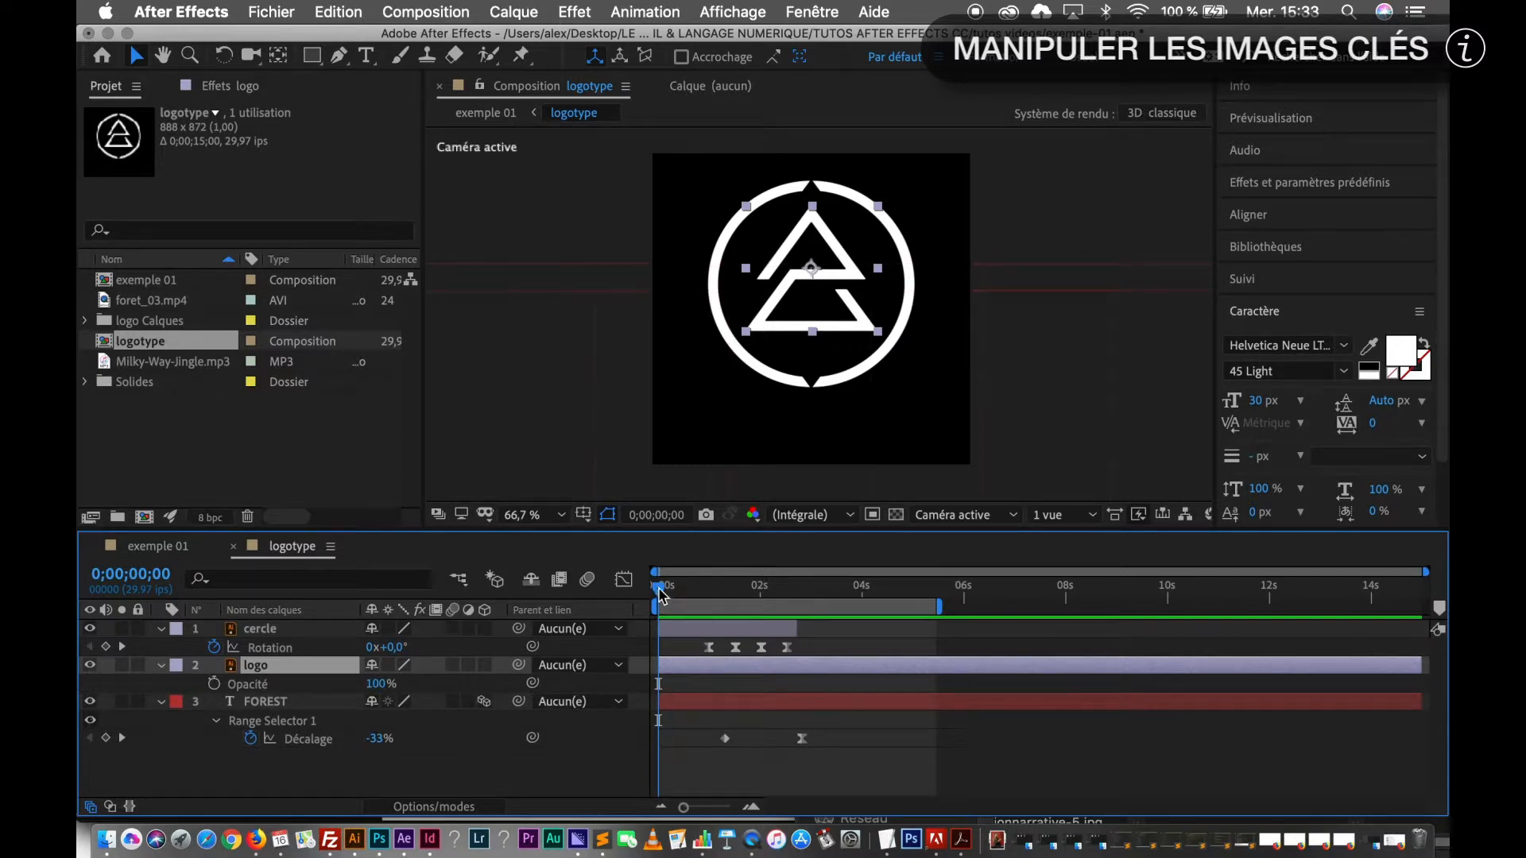
left_click_drag(659, 589, 685, 612)
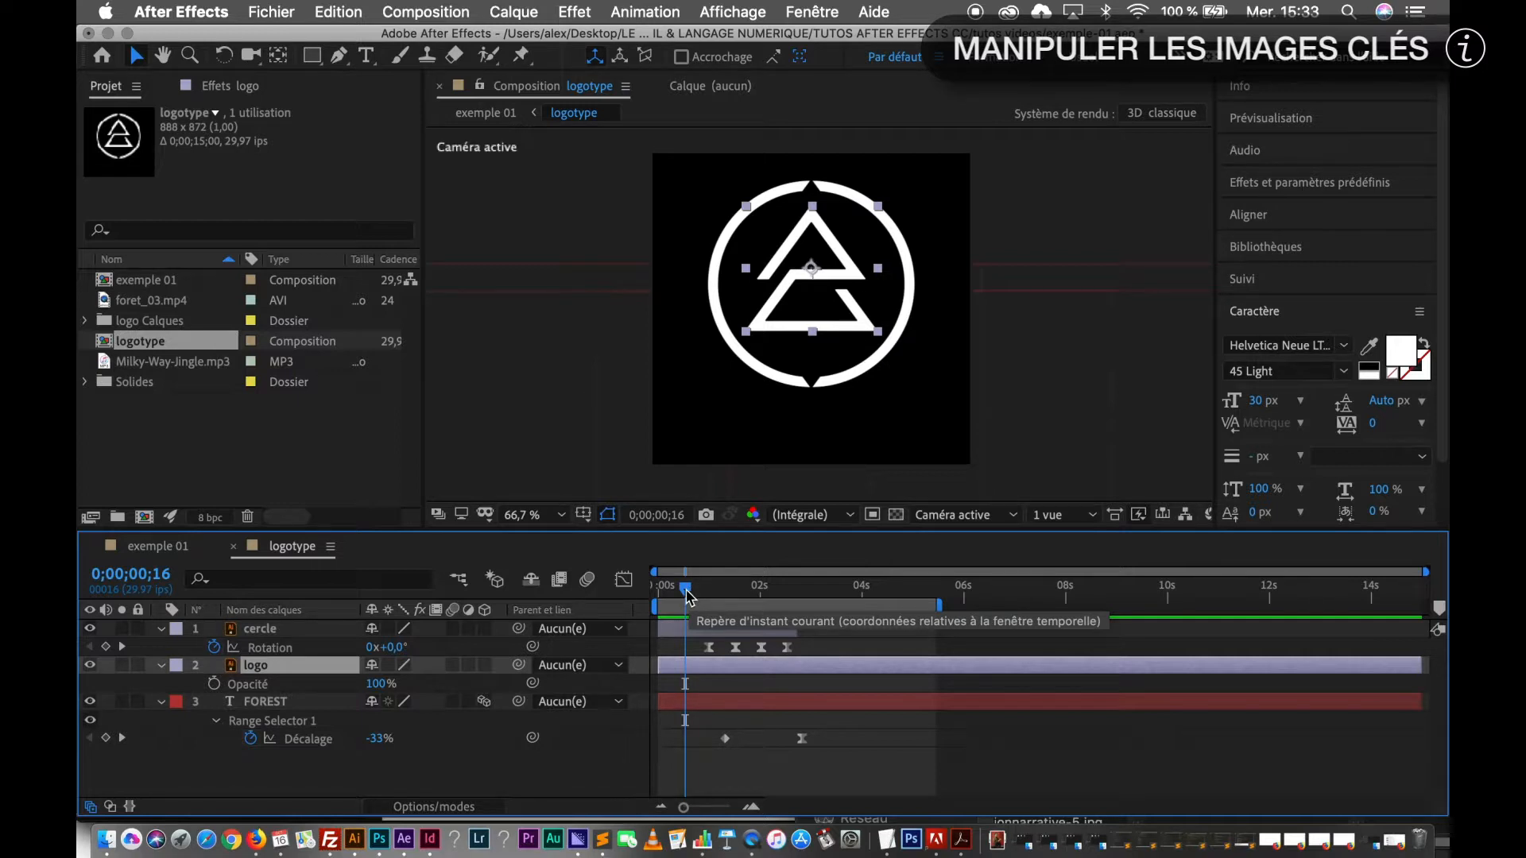
left_click(687, 595)
left_click_drag(686, 598, 658, 597)
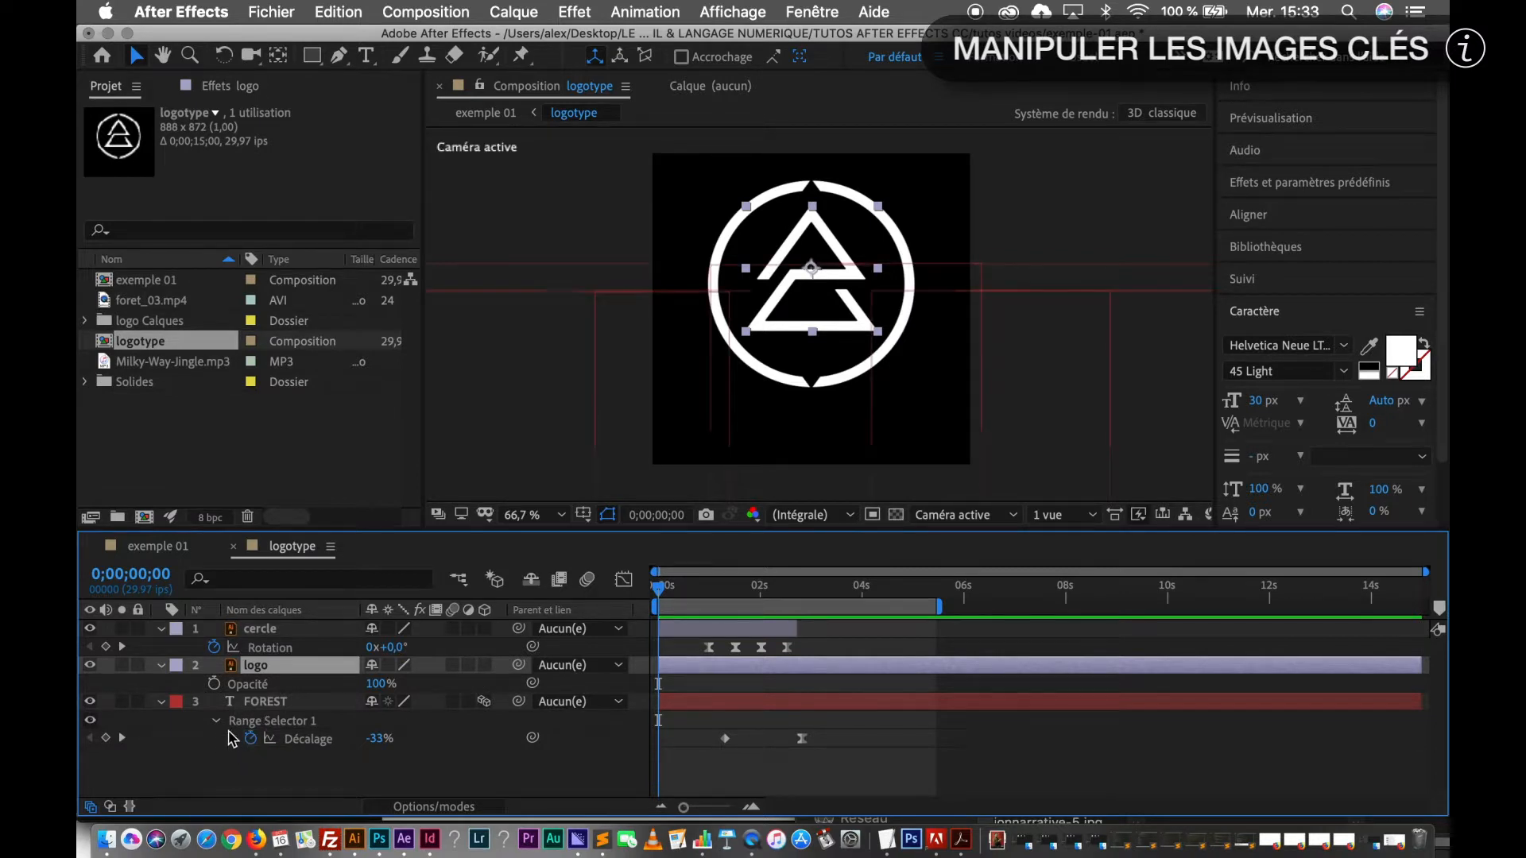
left_click(214, 684)
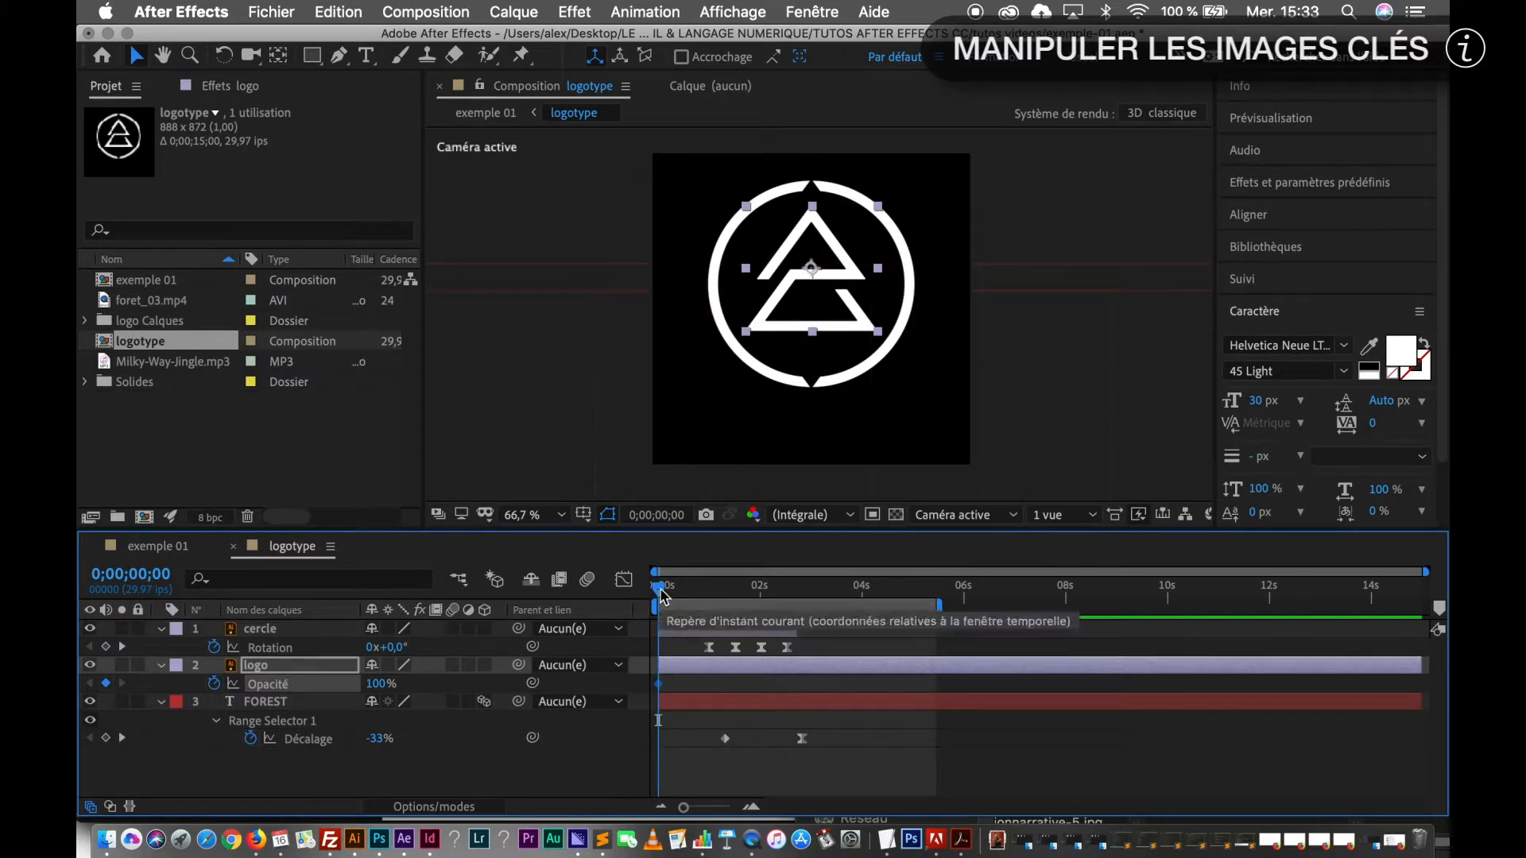
Step: Move the playhead to 0;00;00;12 and add a second opacity keyframe of 100% to the logo layer
left_click_drag(662, 598, 680, 596)
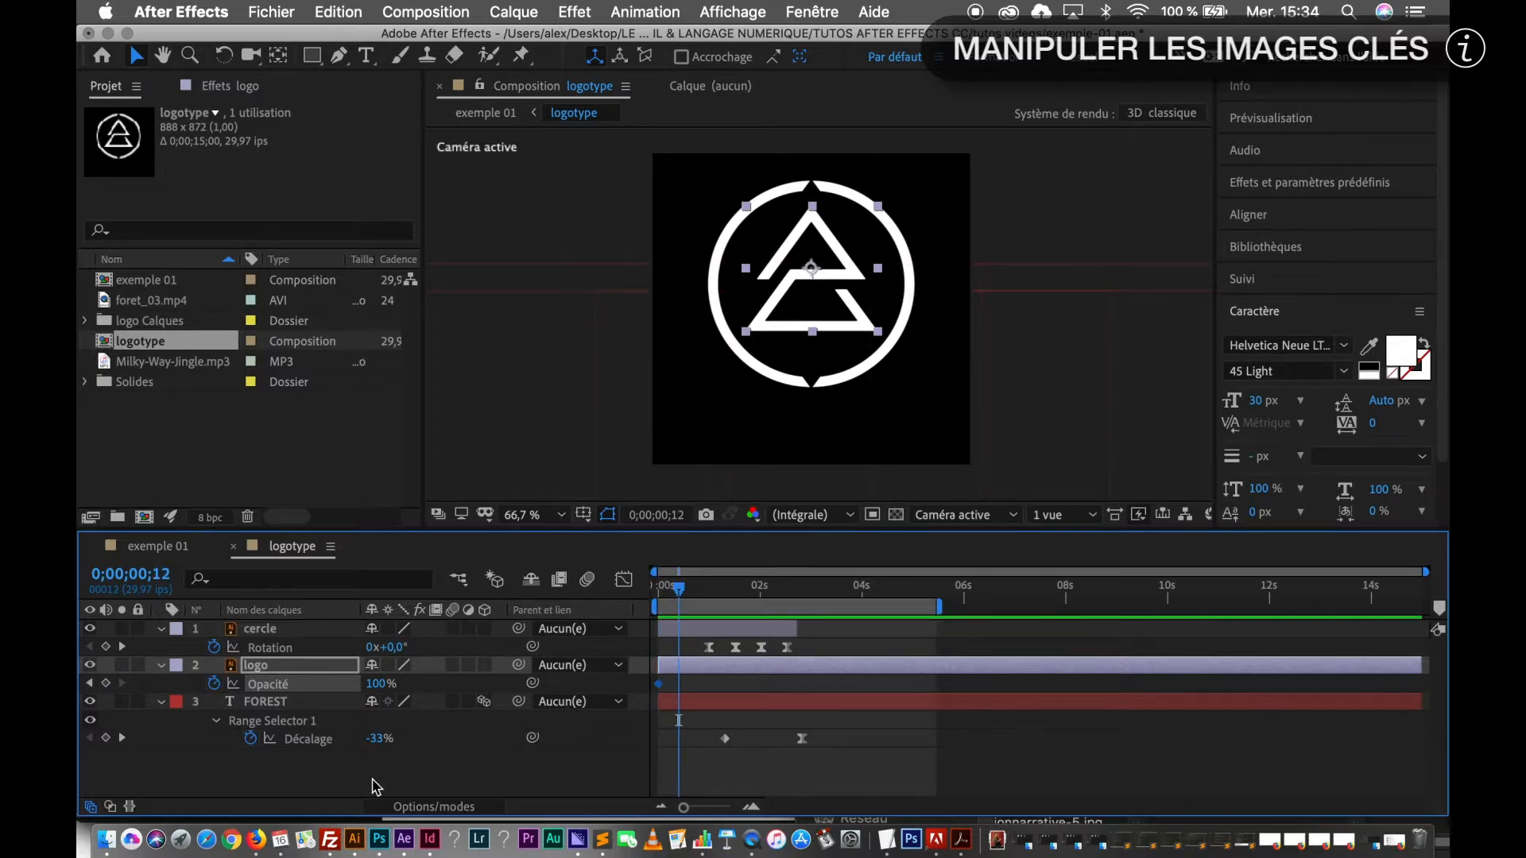
left_click(214, 682)
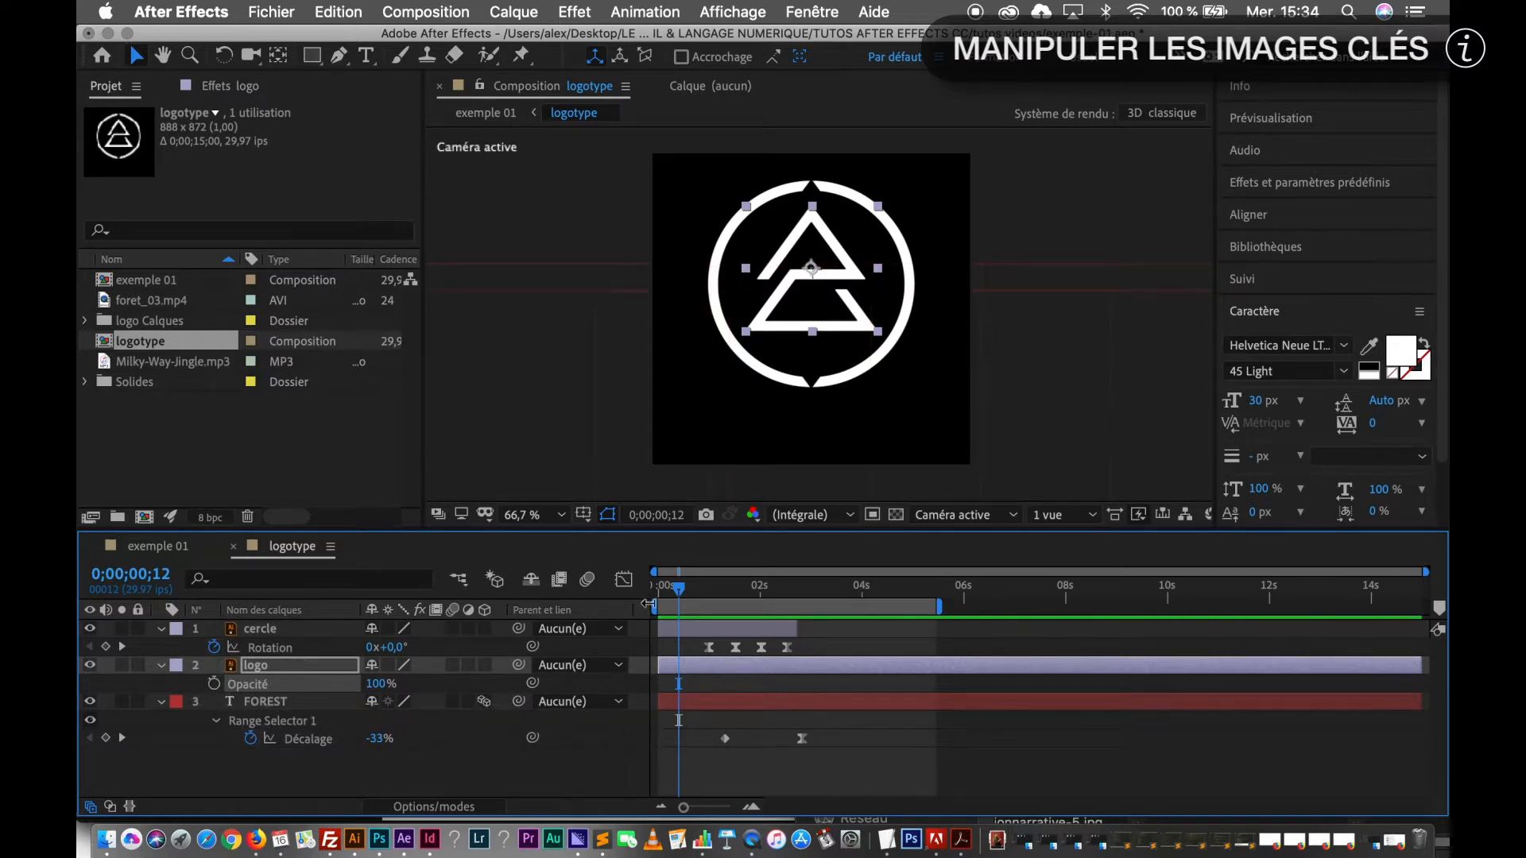
key("super+z")
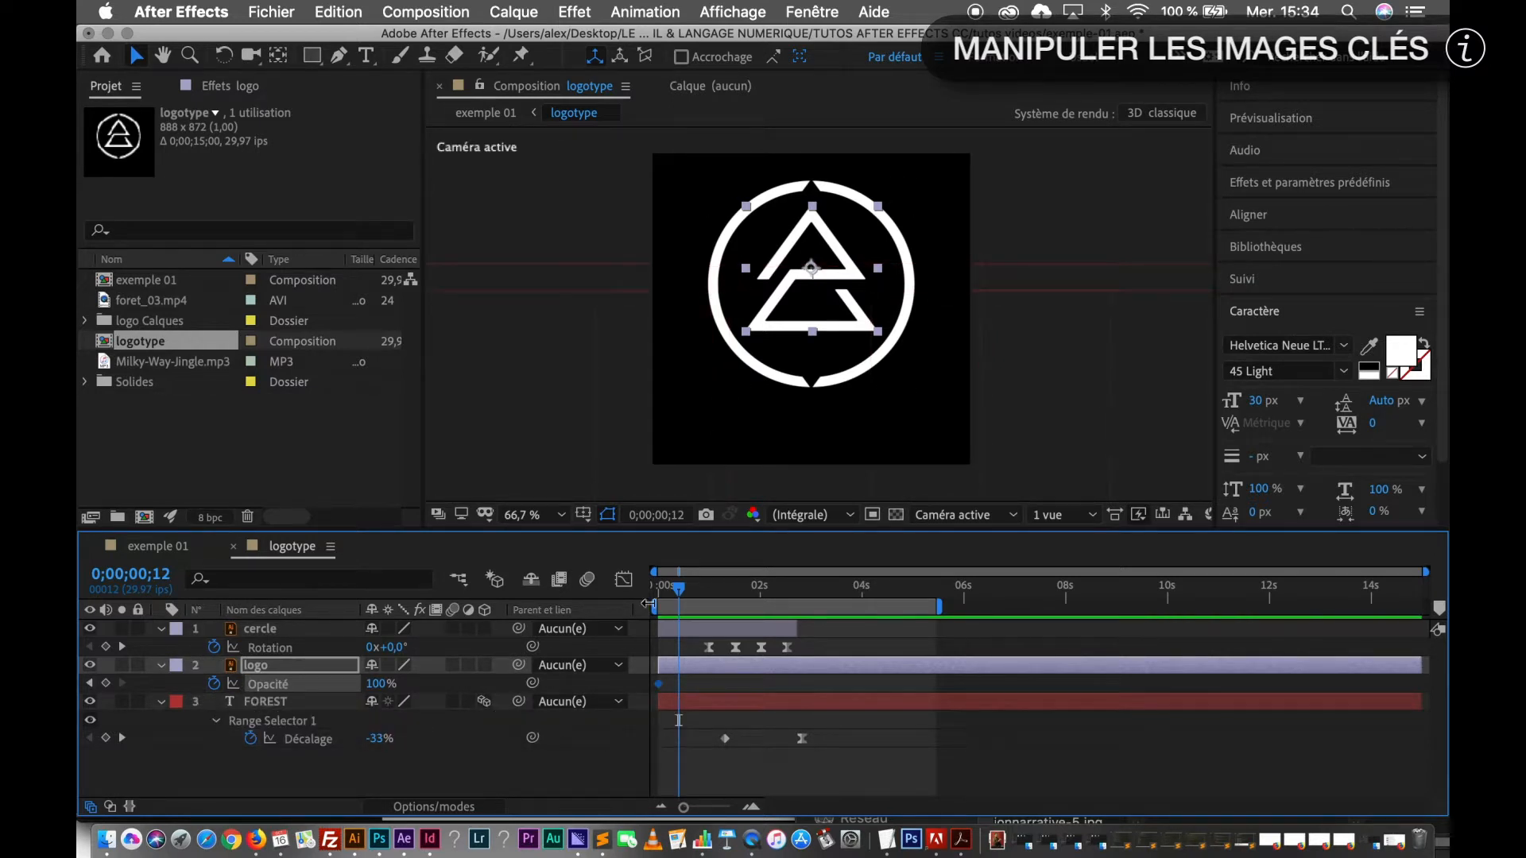
left_click(106, 684)
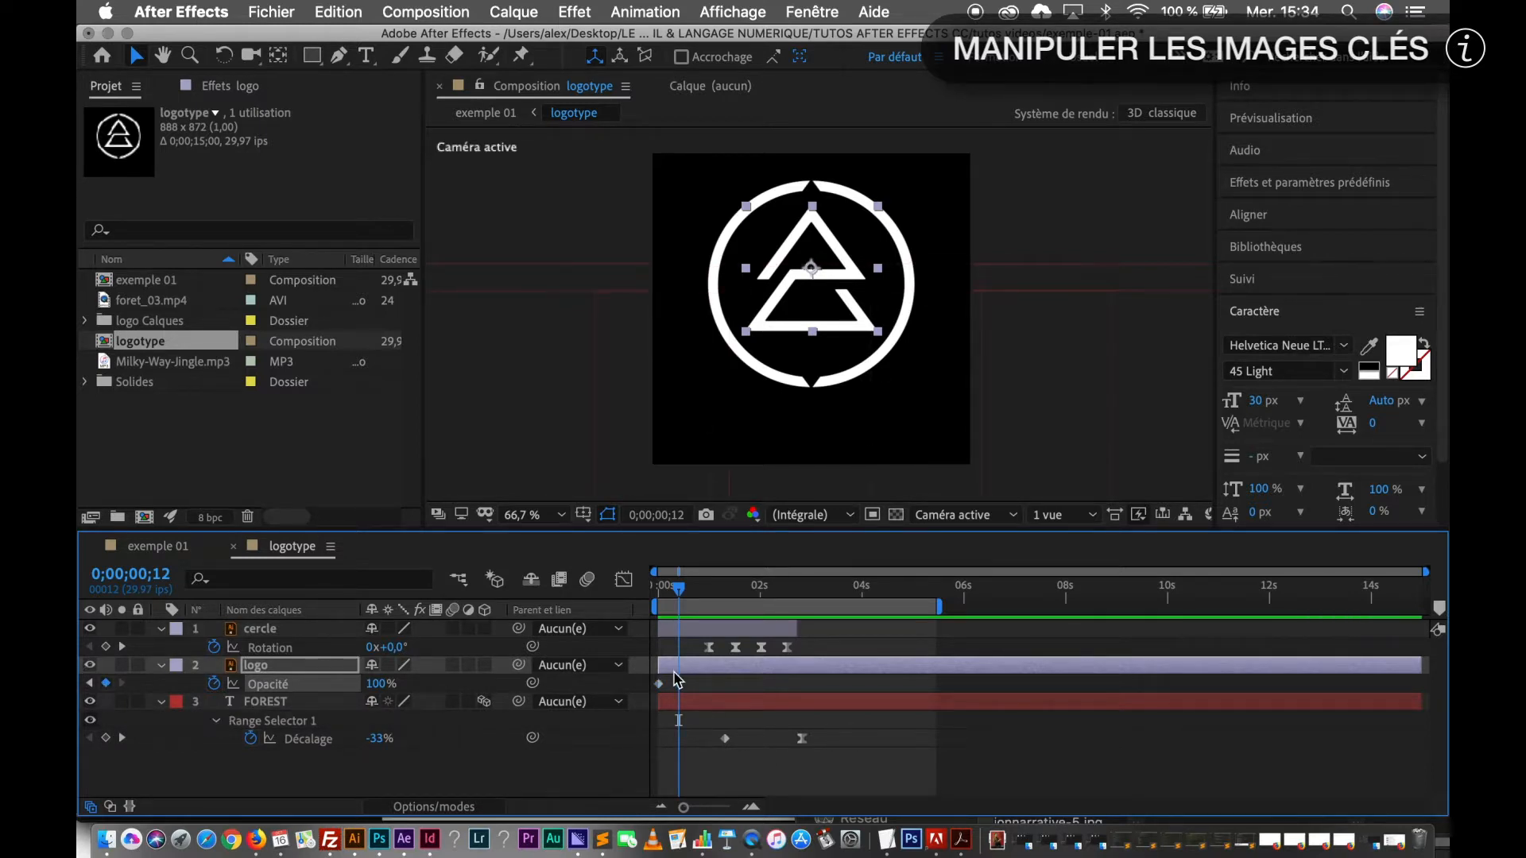
left_click(380, 685)
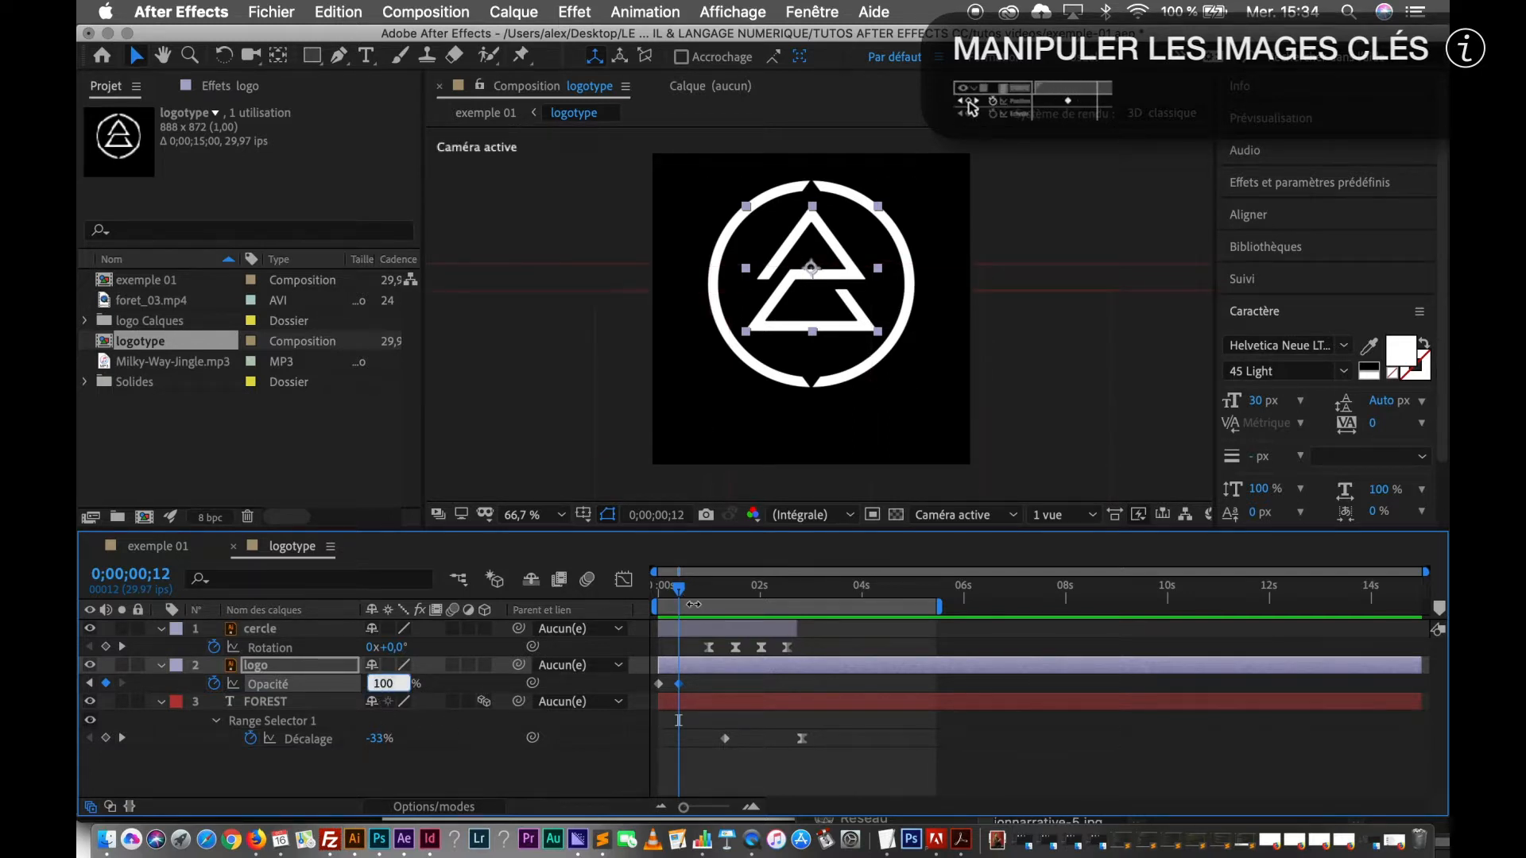
Step: Set the logo layer's opacity to 0% at 0;00;00;00 and preview the fade-in
left_click_drag(681, 592, 658, 590)
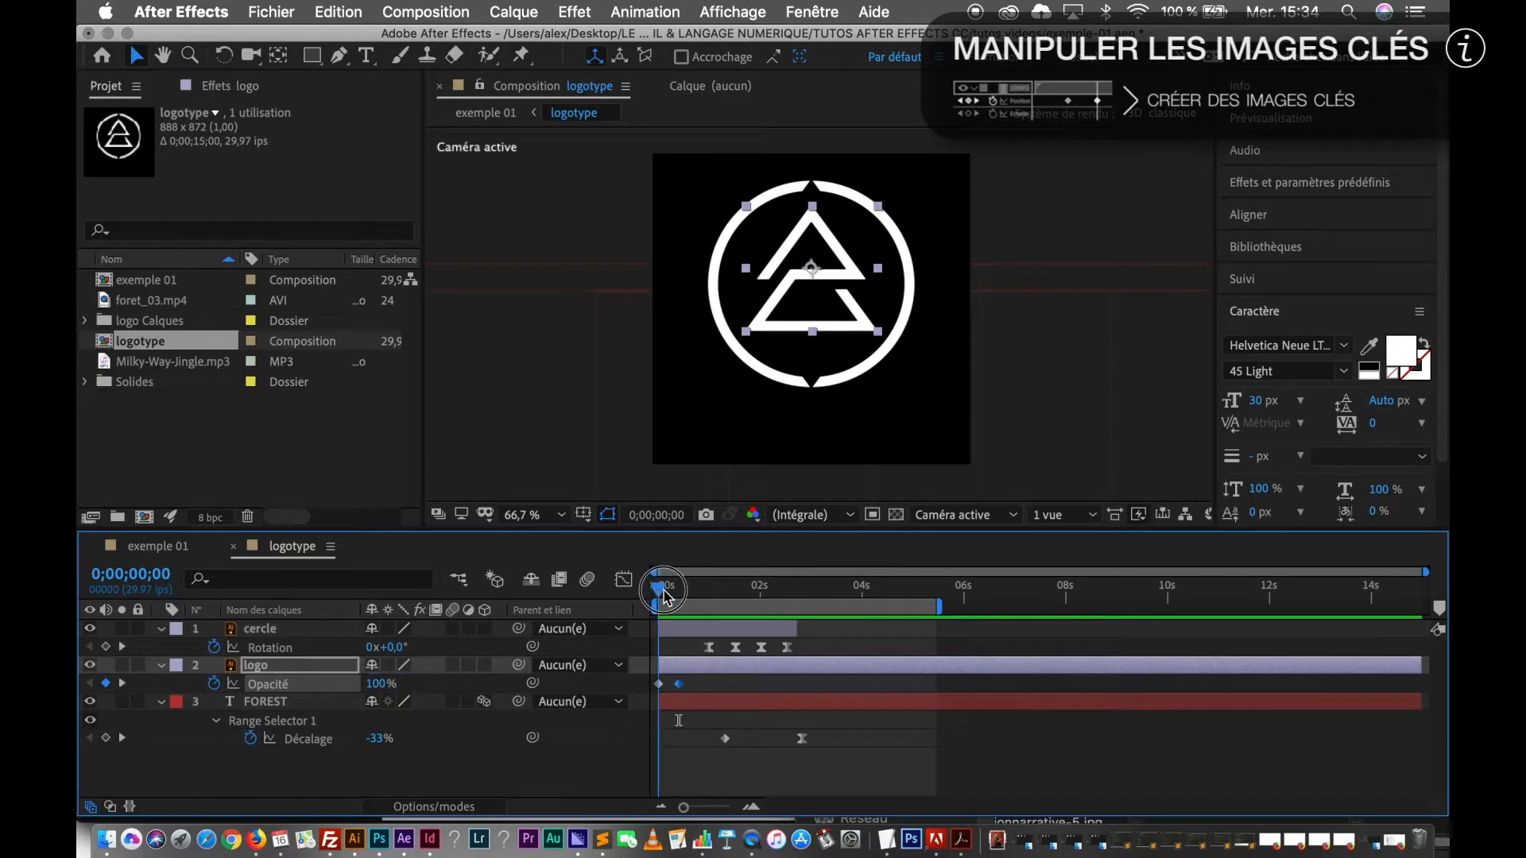
left_click(380, 685)
type("0")
key("Return")
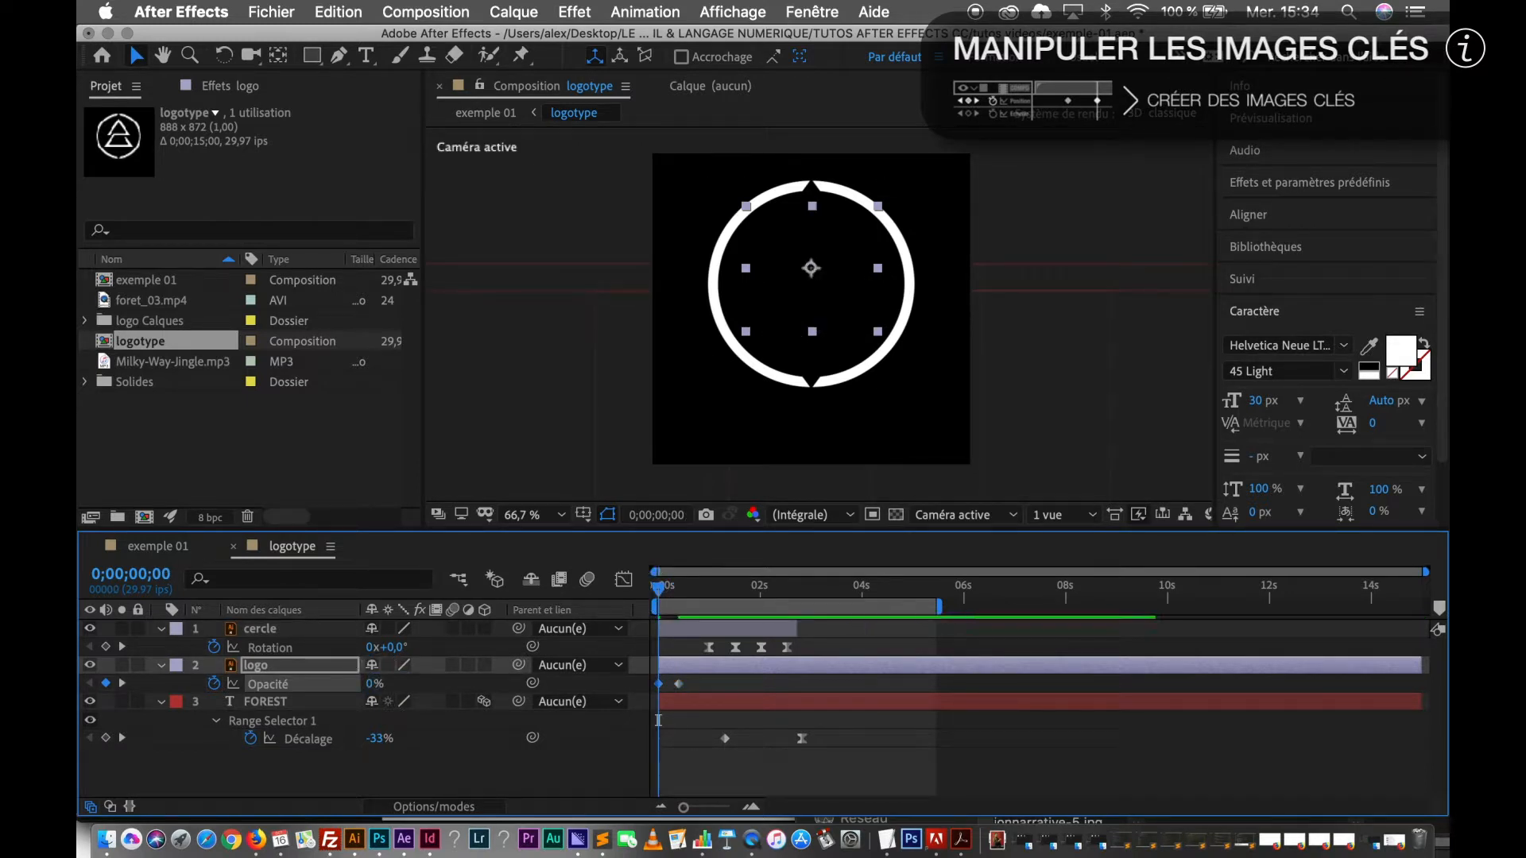
key("space")
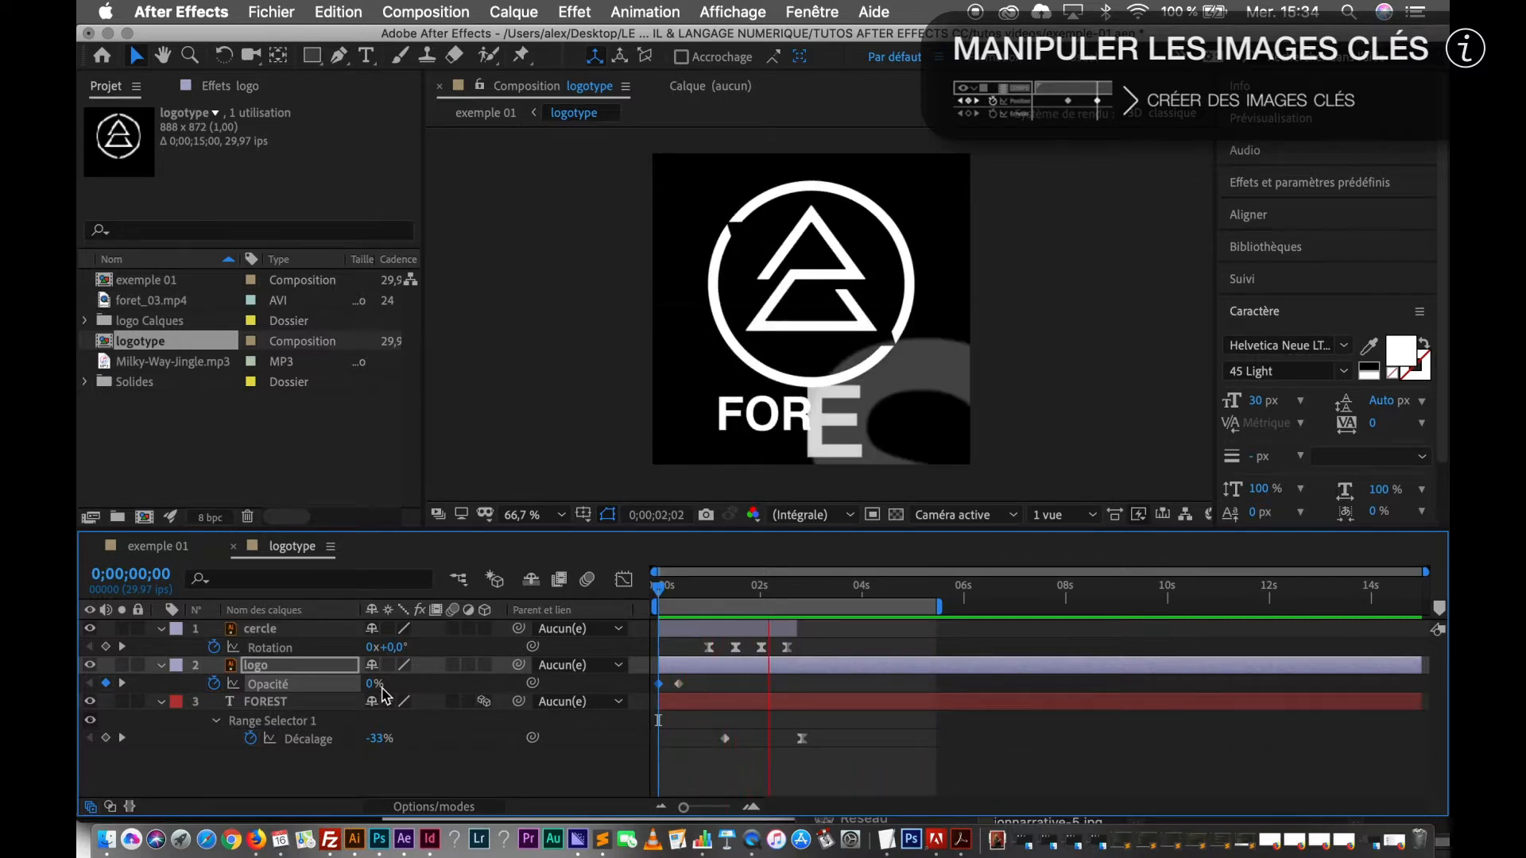
key("space")
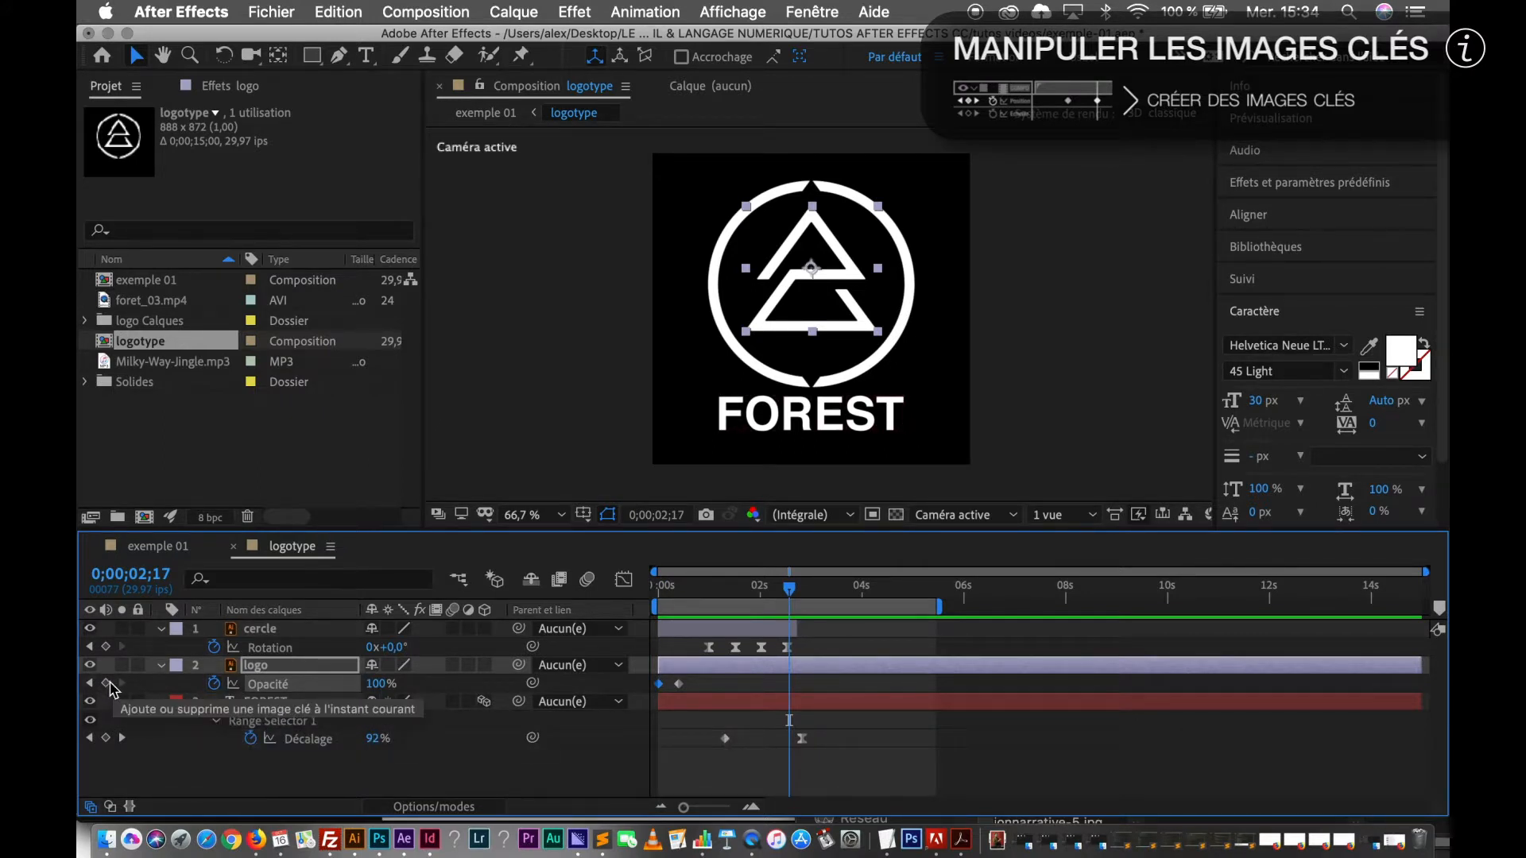
Step: Try setting the logo layer's opacity to 10% at 0;00;01;09, scrub past it and return to the composition start
left_click_drag(790, 592, 725, 598)
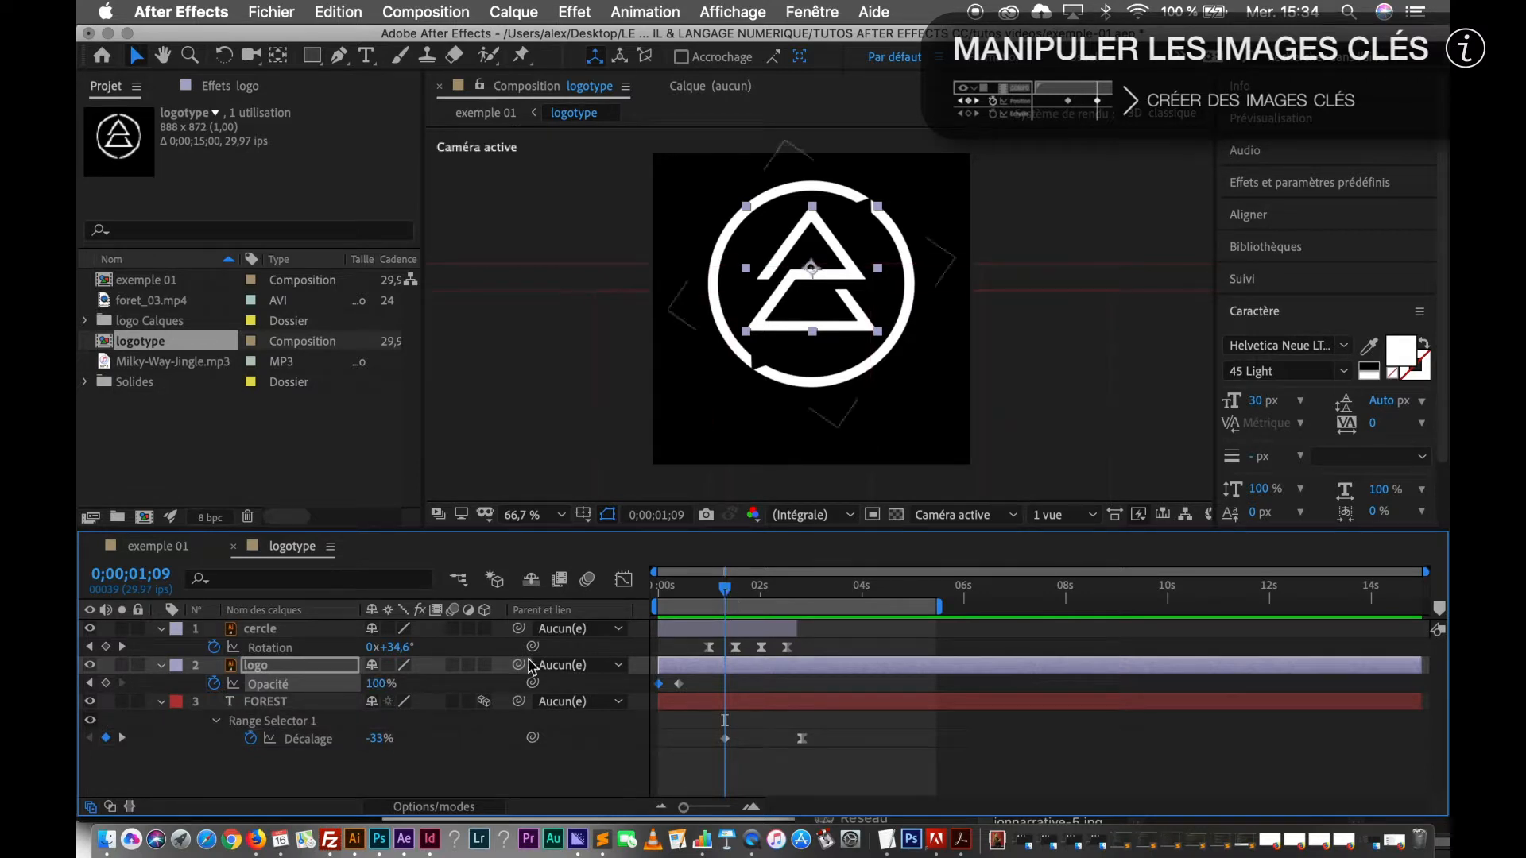
left_click(374, 684)
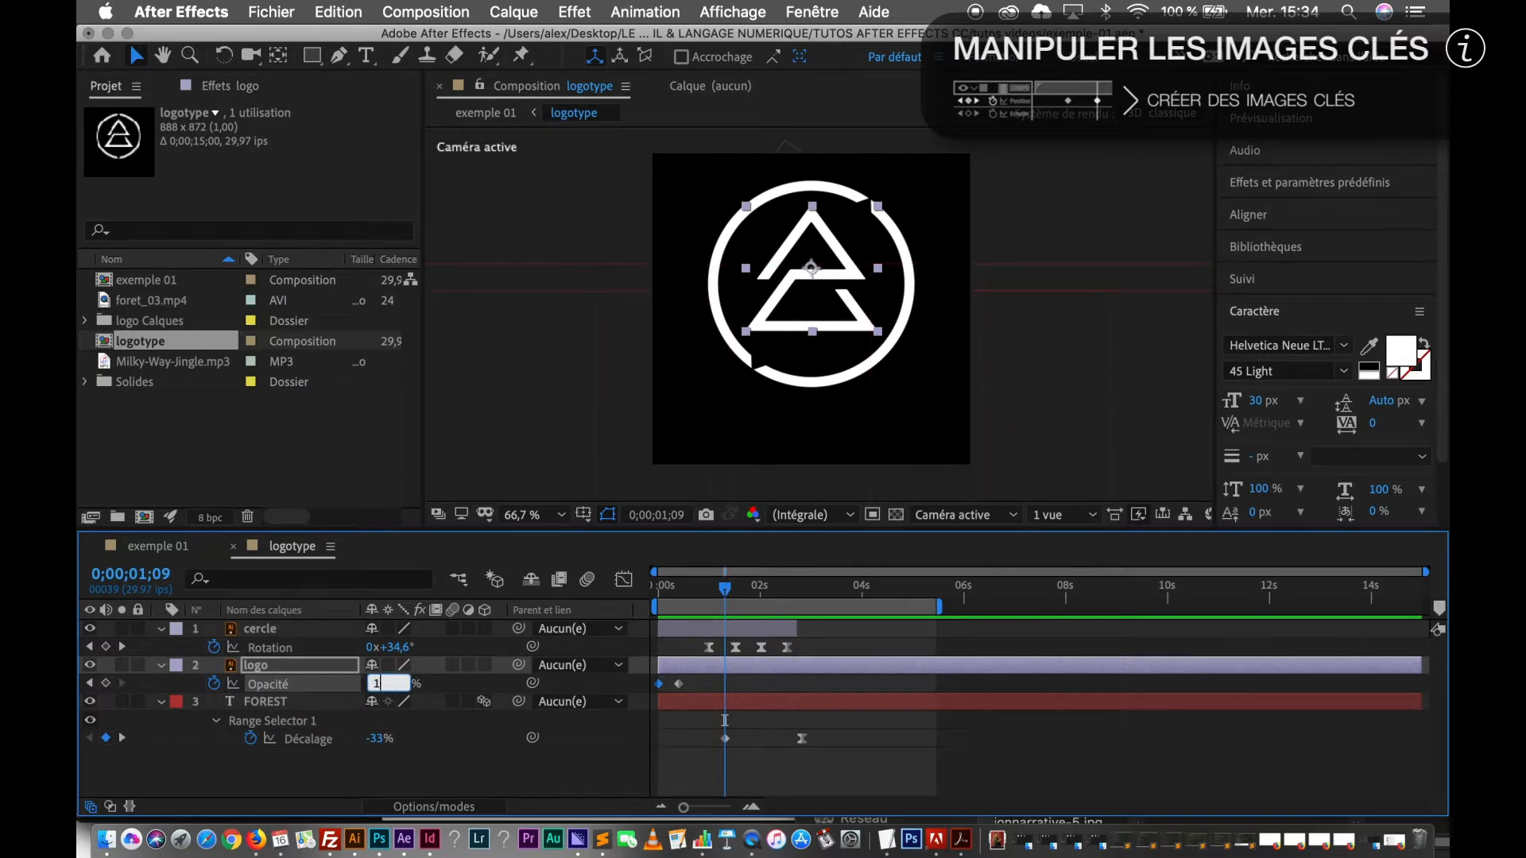
type("10")
key("Return")
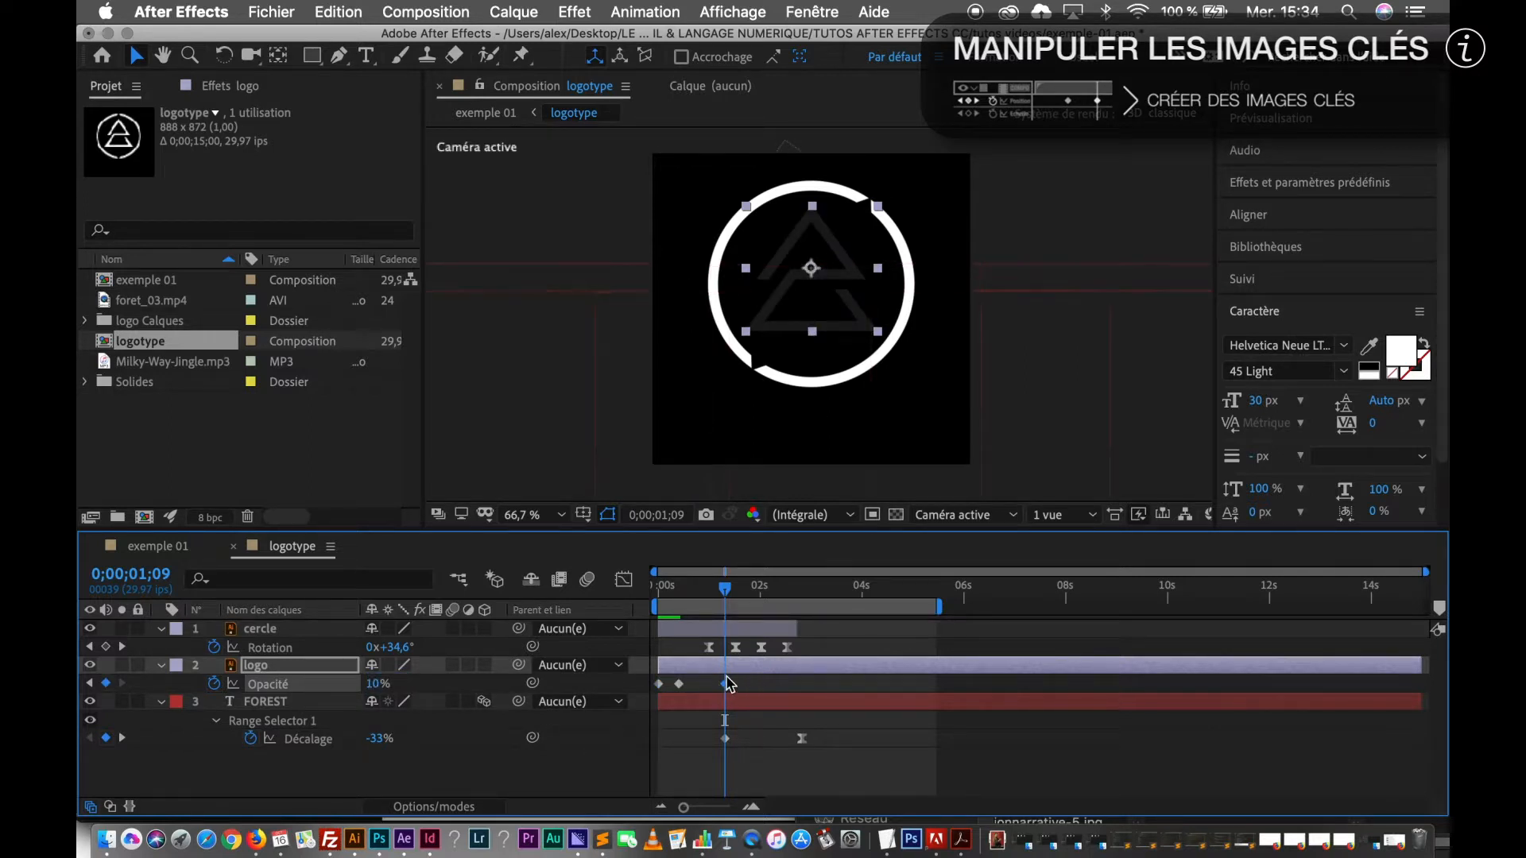
left_click_drag(726, 593, 778, 602)
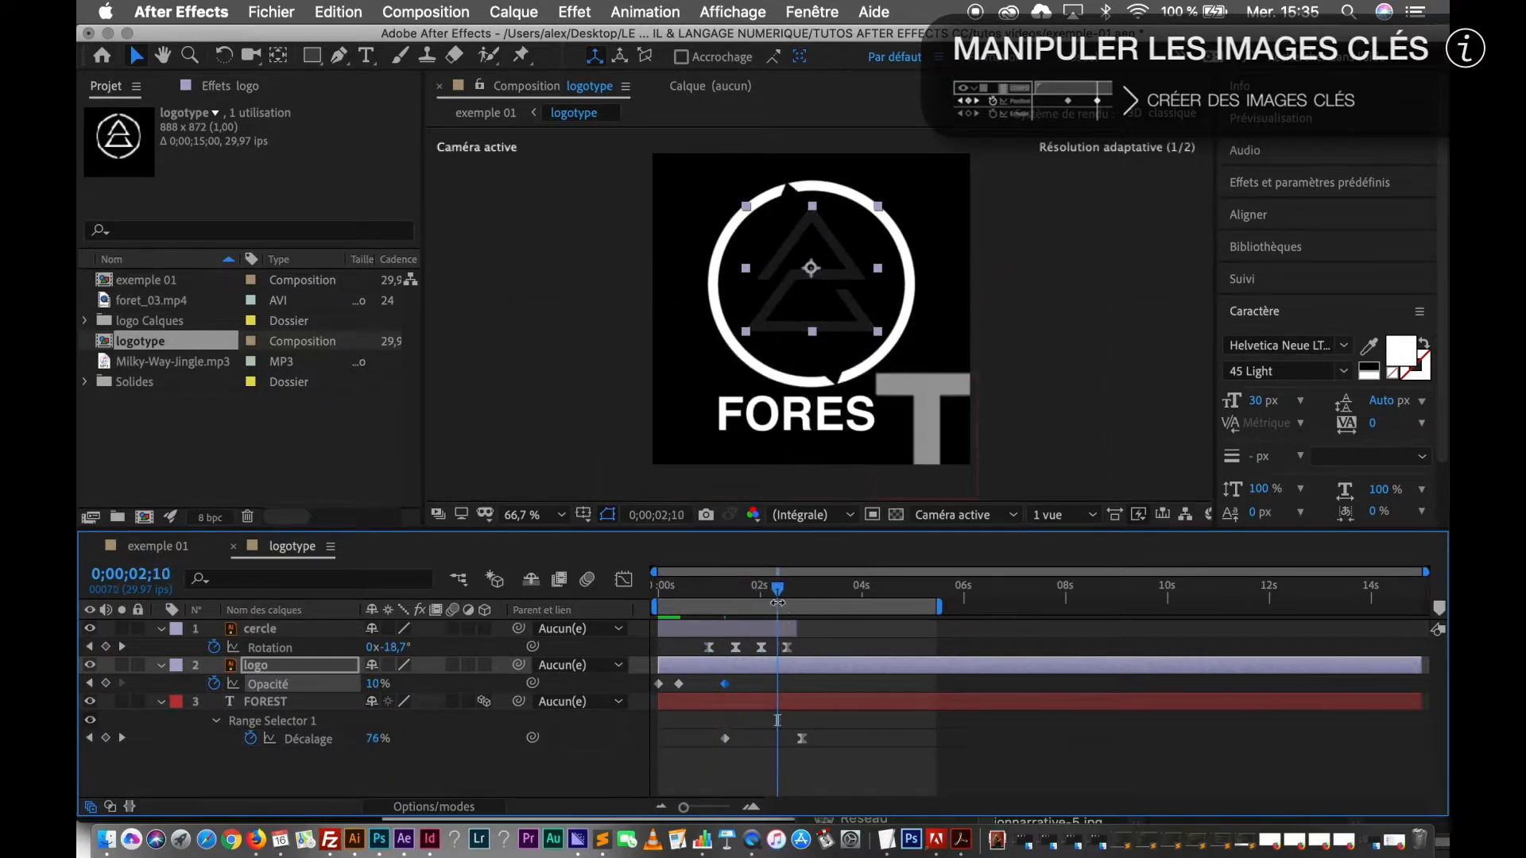
key("Home")
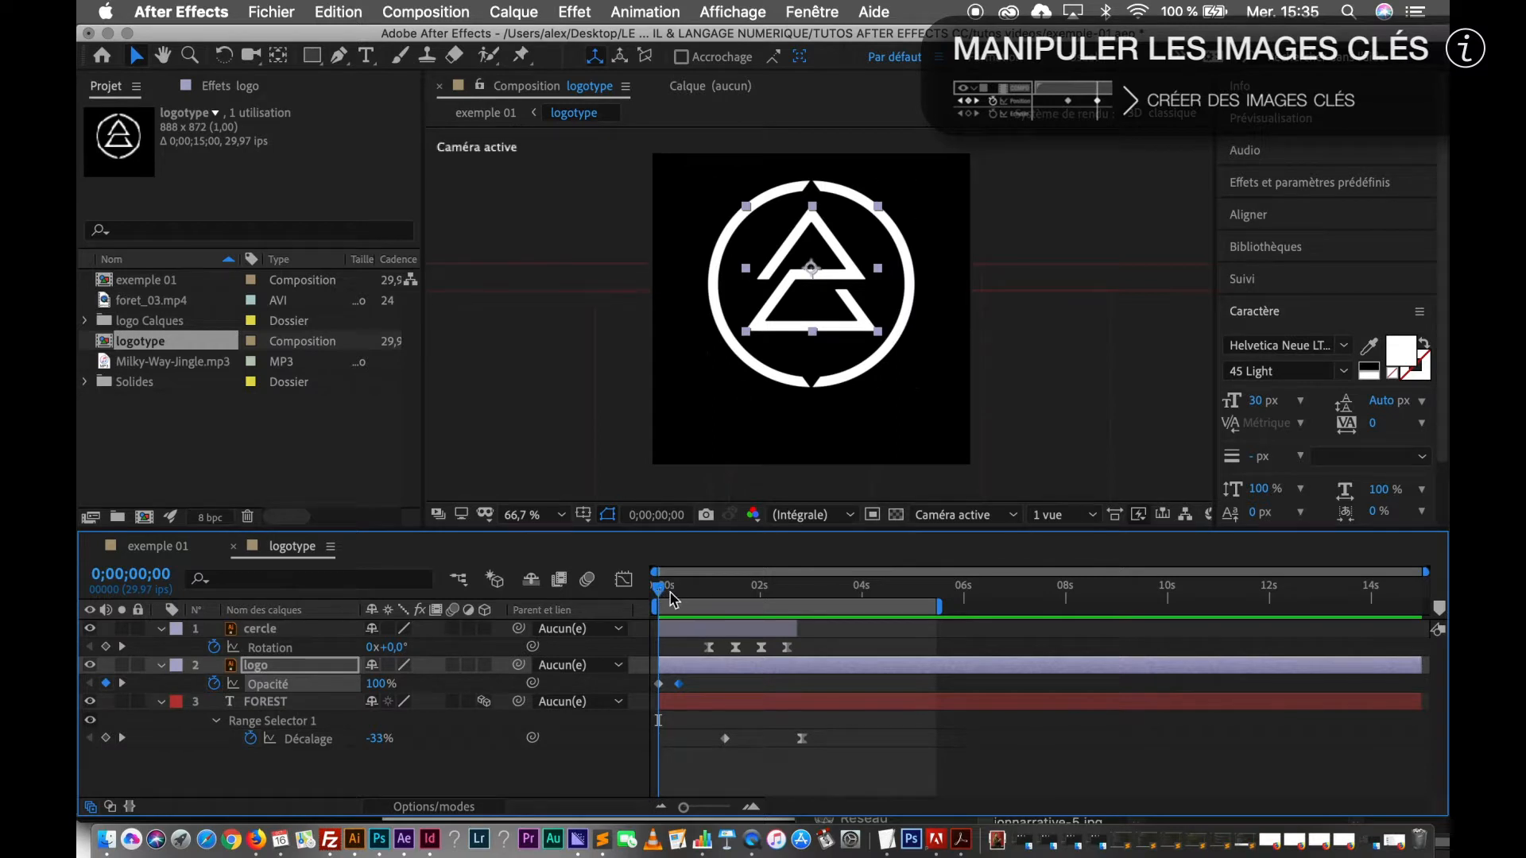
Step: Jump from the logo's next opacity keyframe through the cercle's rotation keyframes up to 0;00;02;01
left_click_drag(660, 596, 629, 602)
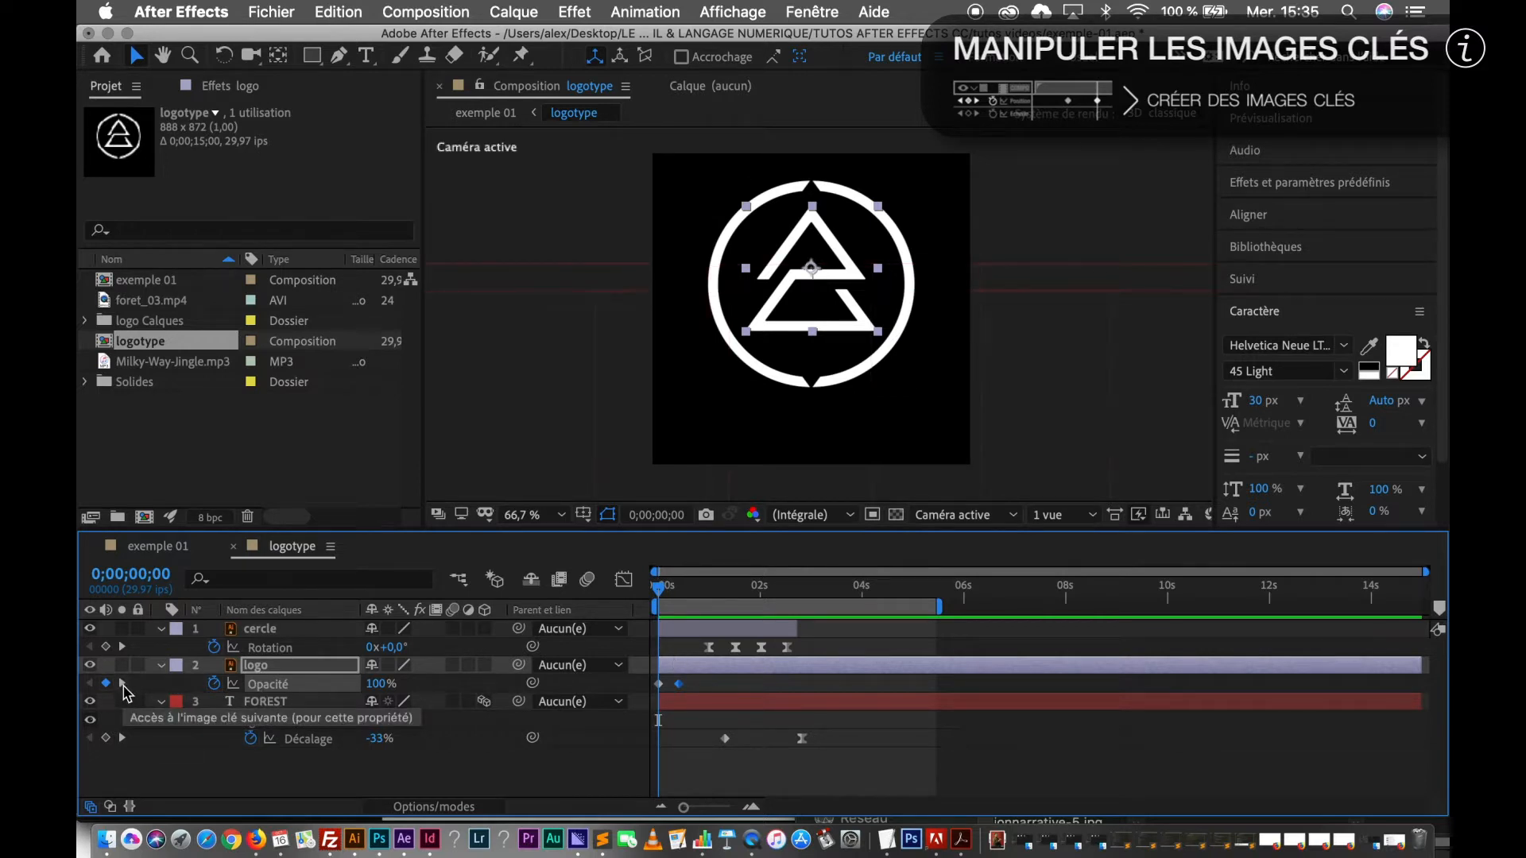
left_click(123, 684)
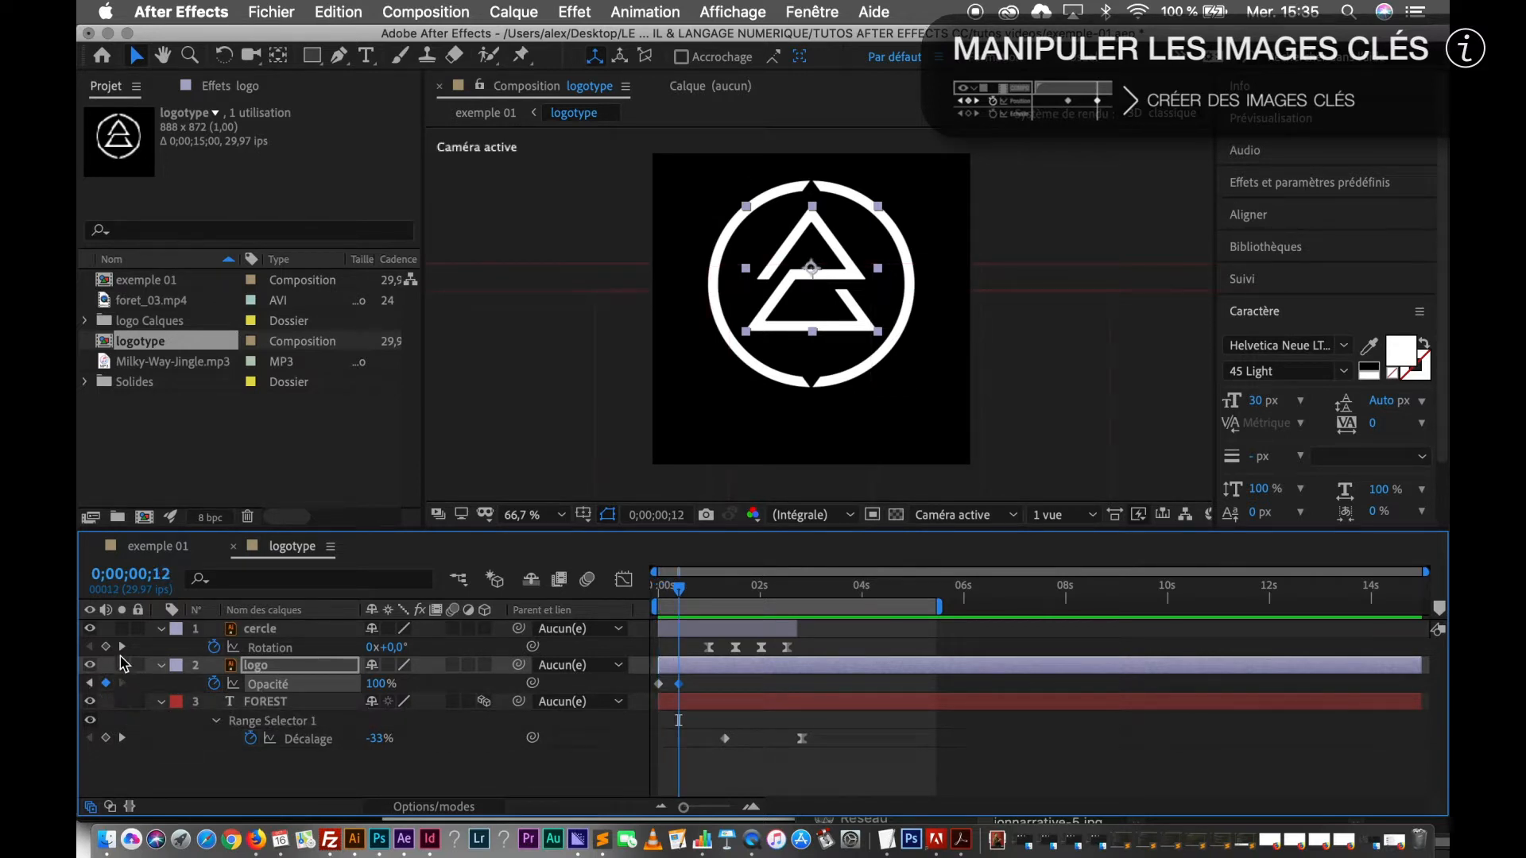
left_click(123, 647)
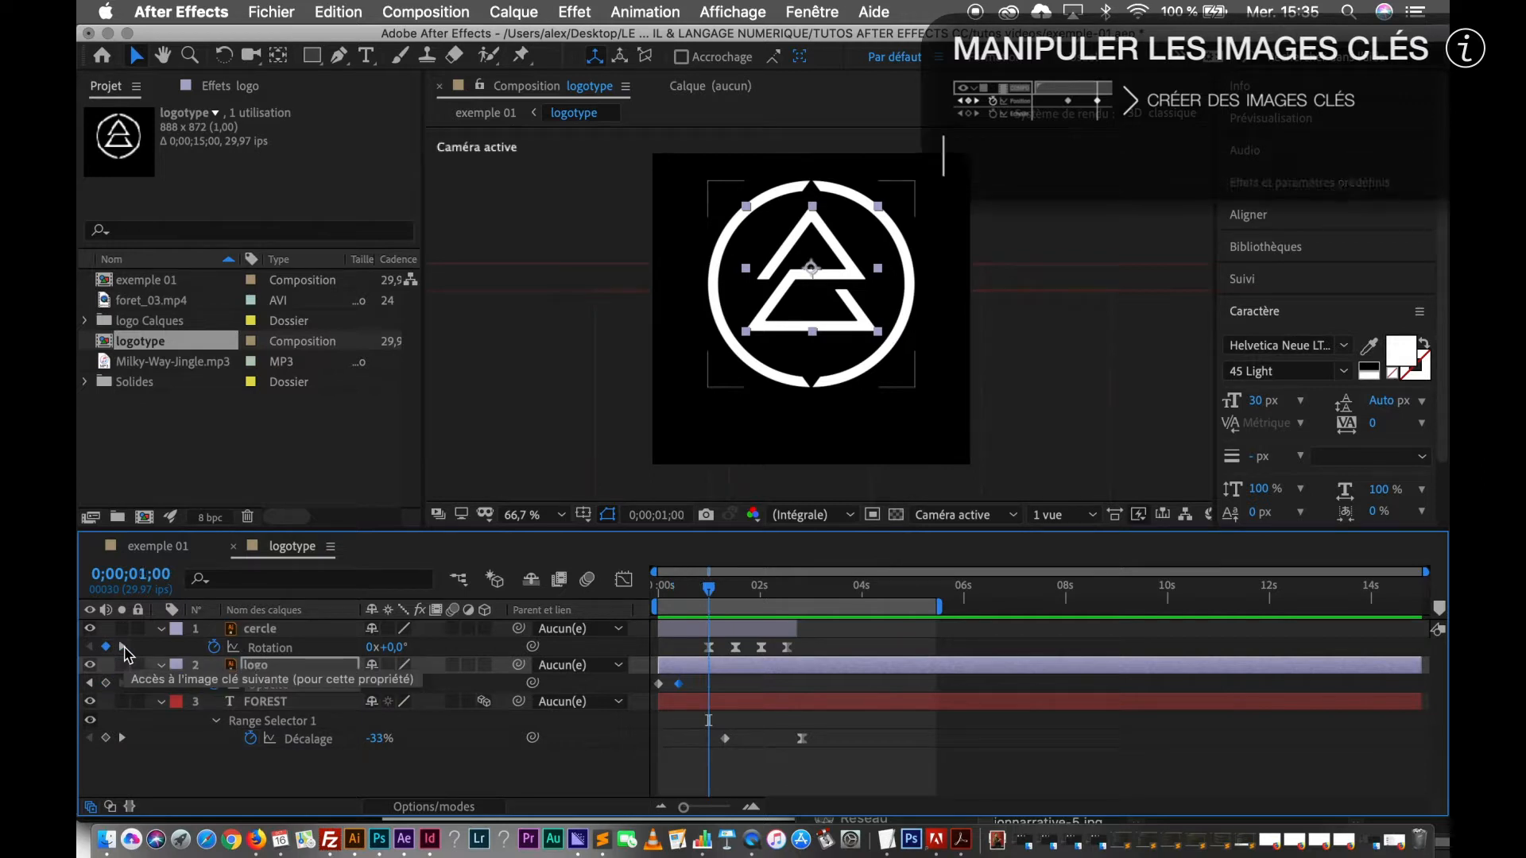
left_click(122, 647)
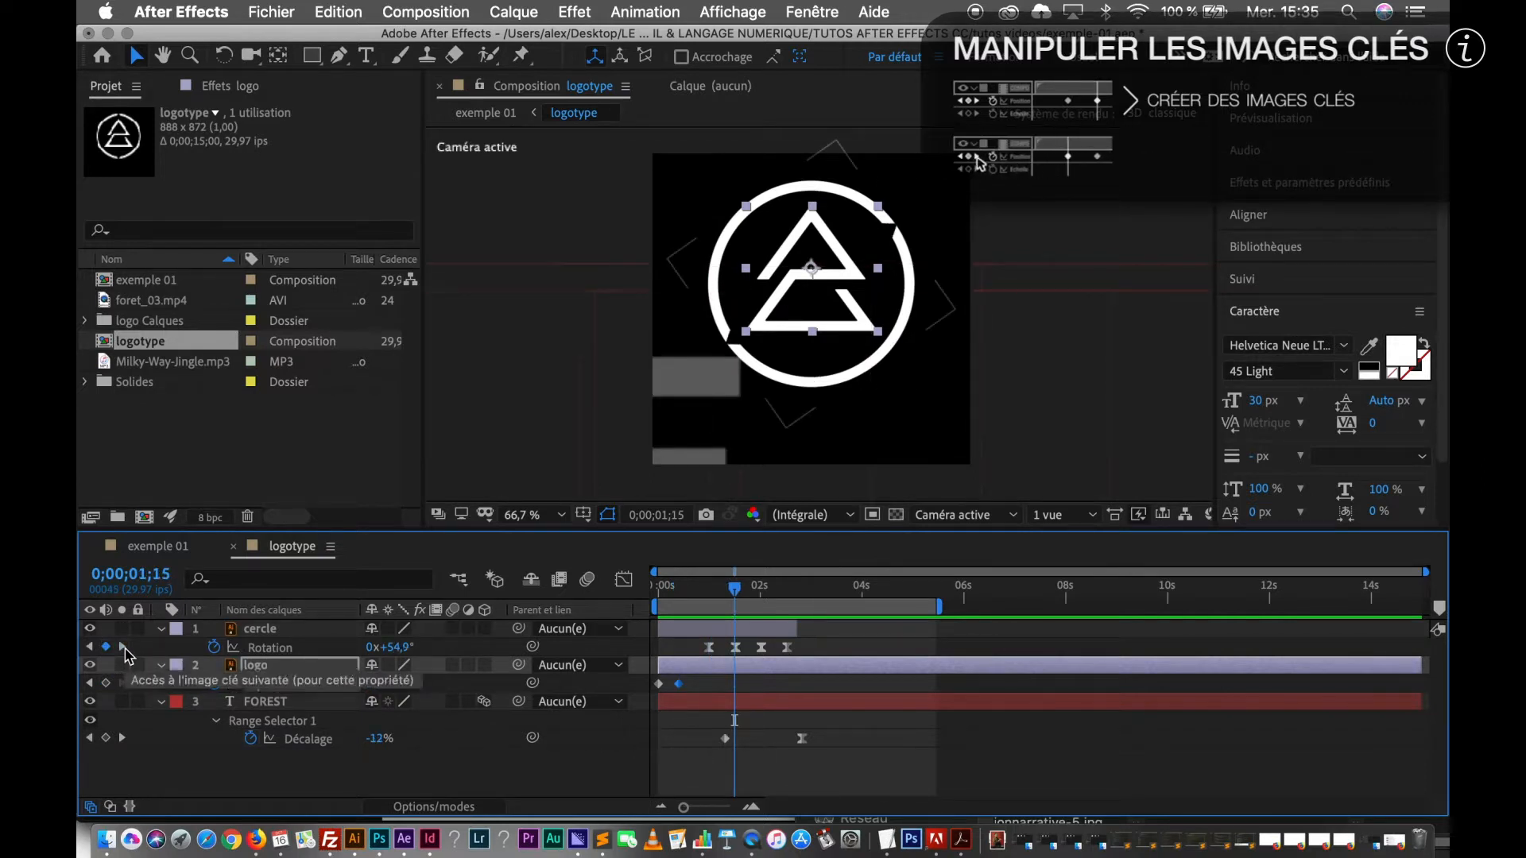
left_click(122, 647)
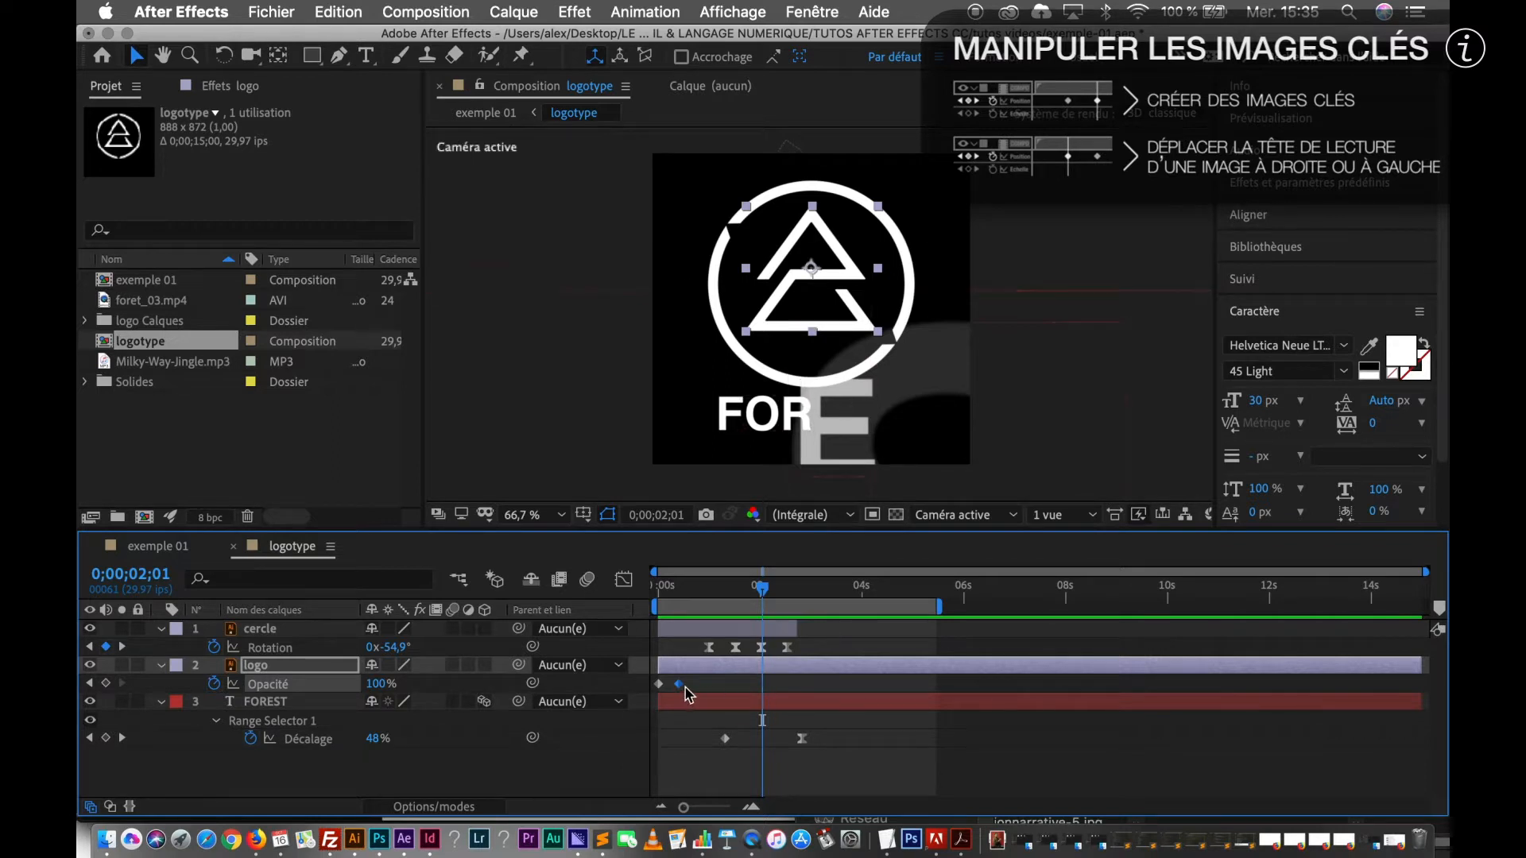
Step: Return the playhead to the cercle's first rotation keyframe and align the logo's second opacity keyframe with it at 0;00;01;00
mouse_move(682, 693)
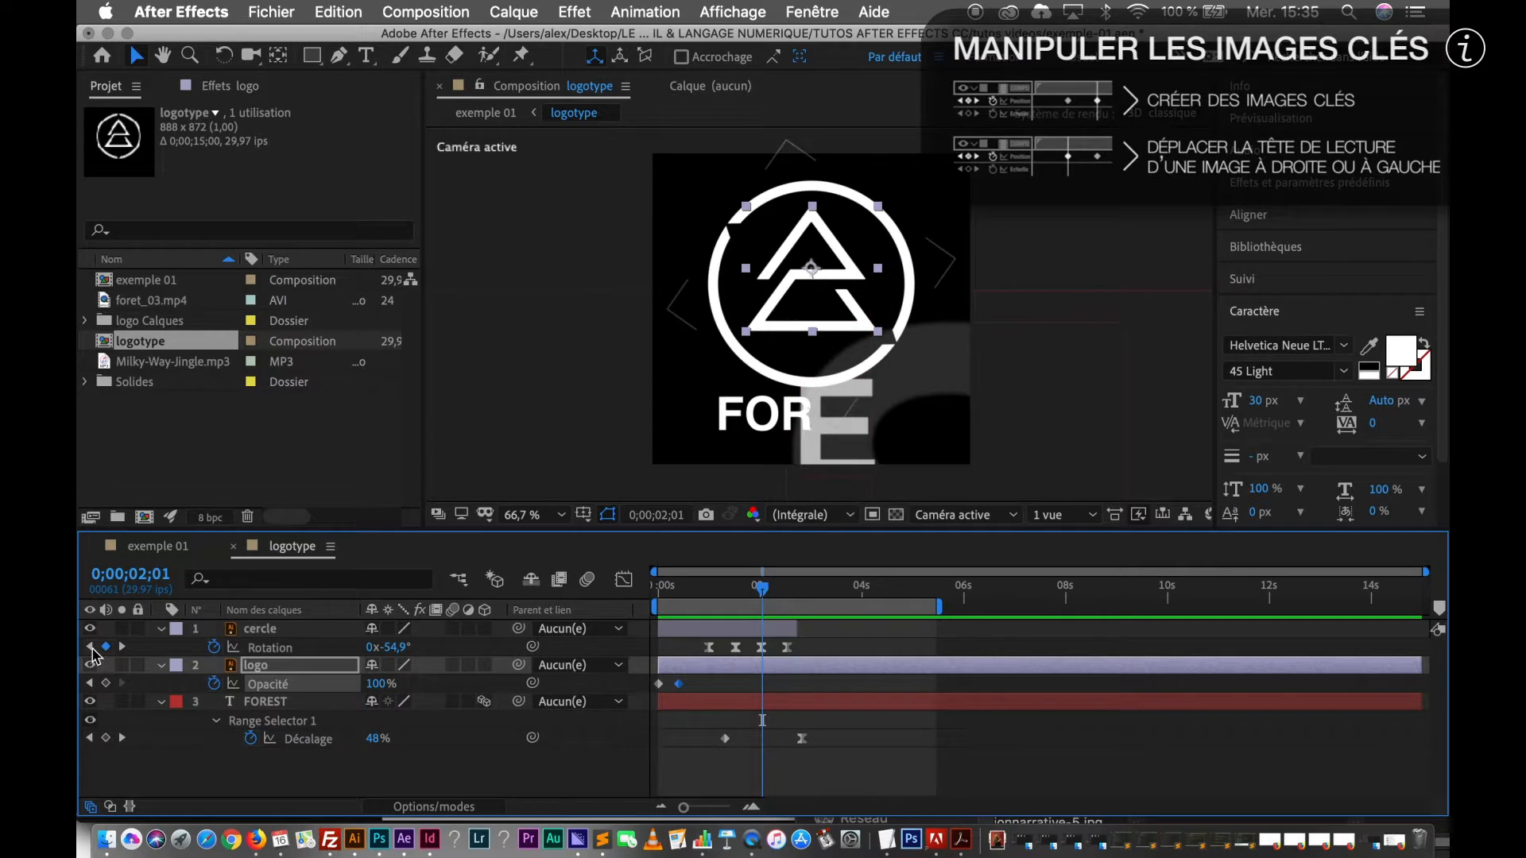
left_click(90, 648)
left_click(90, 648)
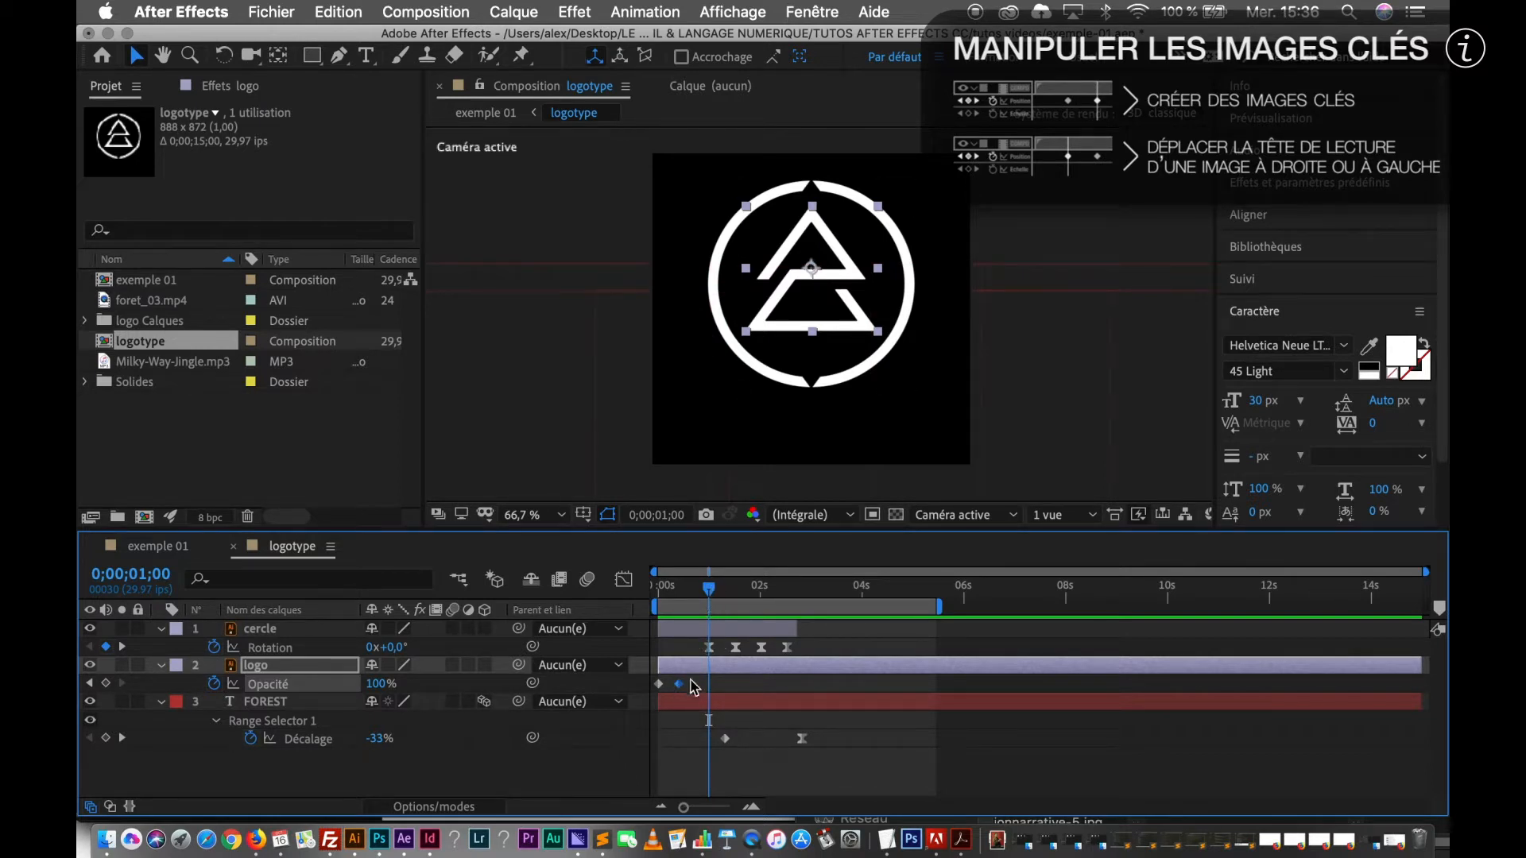
left_click_drag(680, 685, 708, 686)
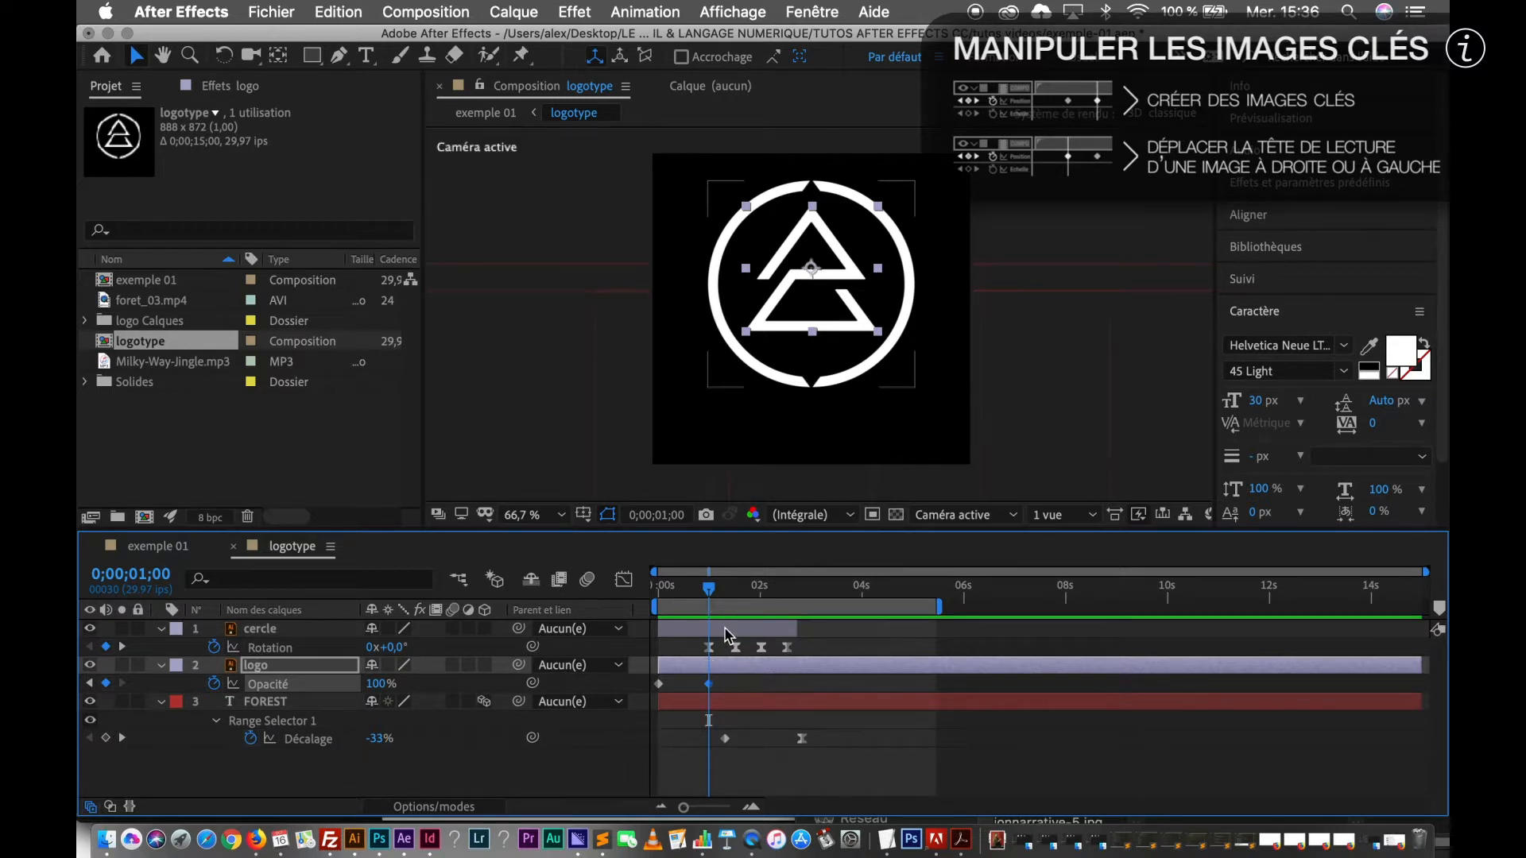
Step: Advance the playhead to the cercle's rotation keyframe at 0;00;02;01 and select only that layer's last rotation keyframe
left_click(122, 647)
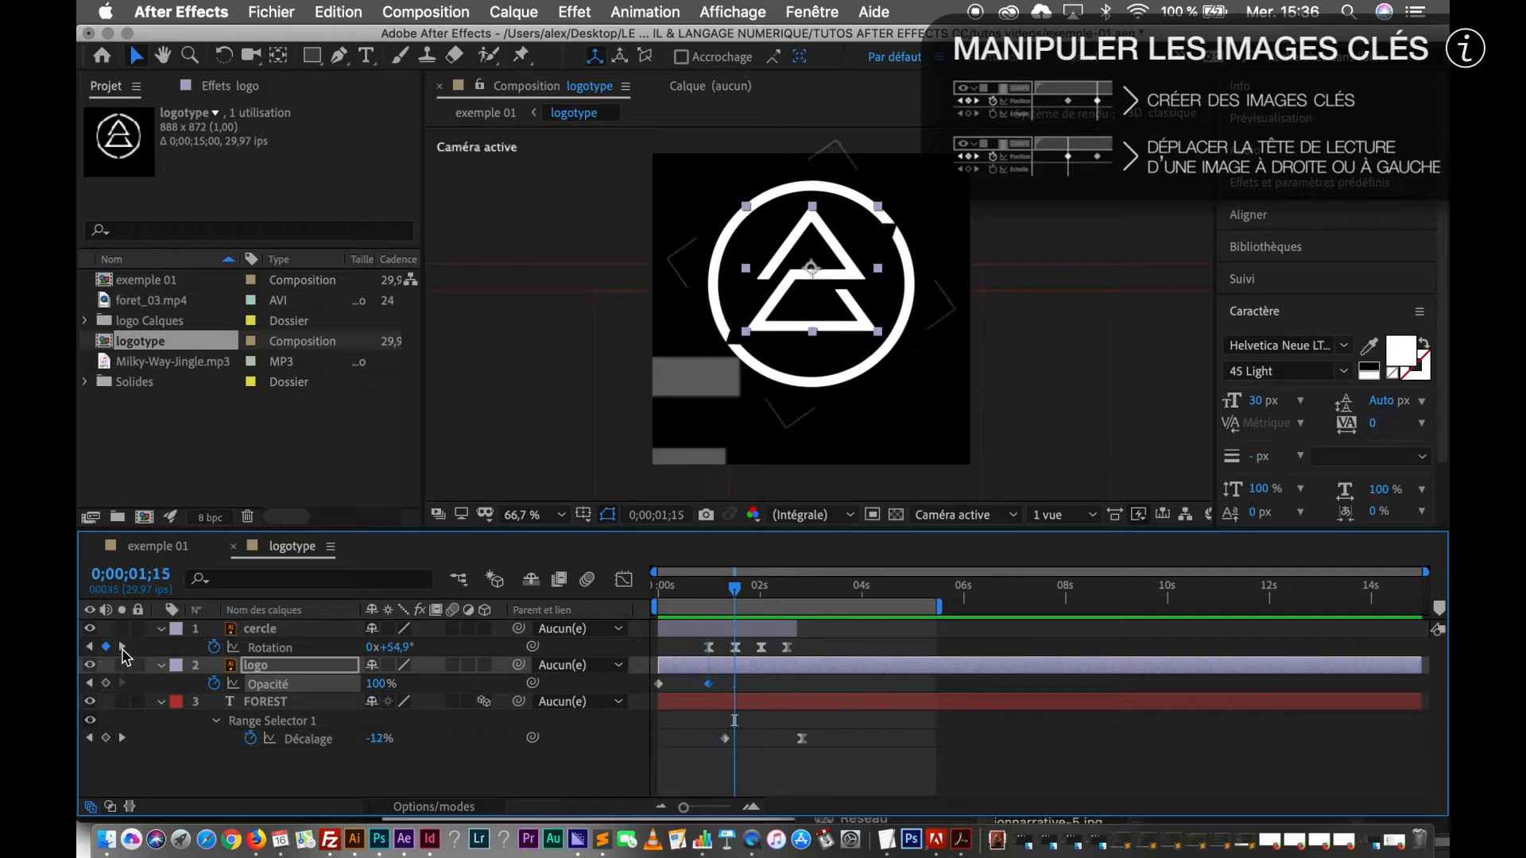
left_click(121, 647)
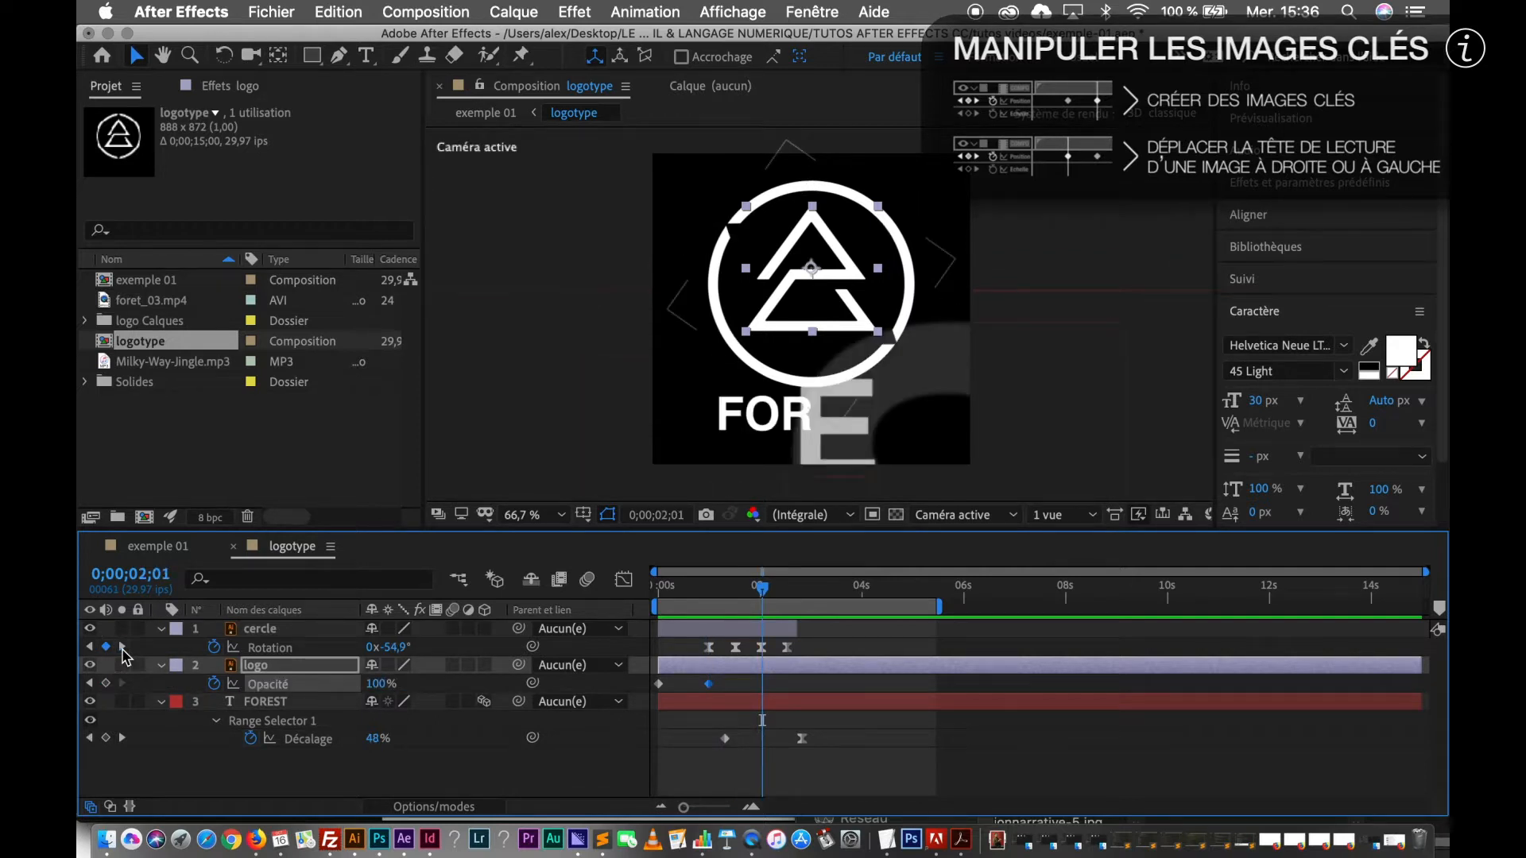
left_click(816, 685)
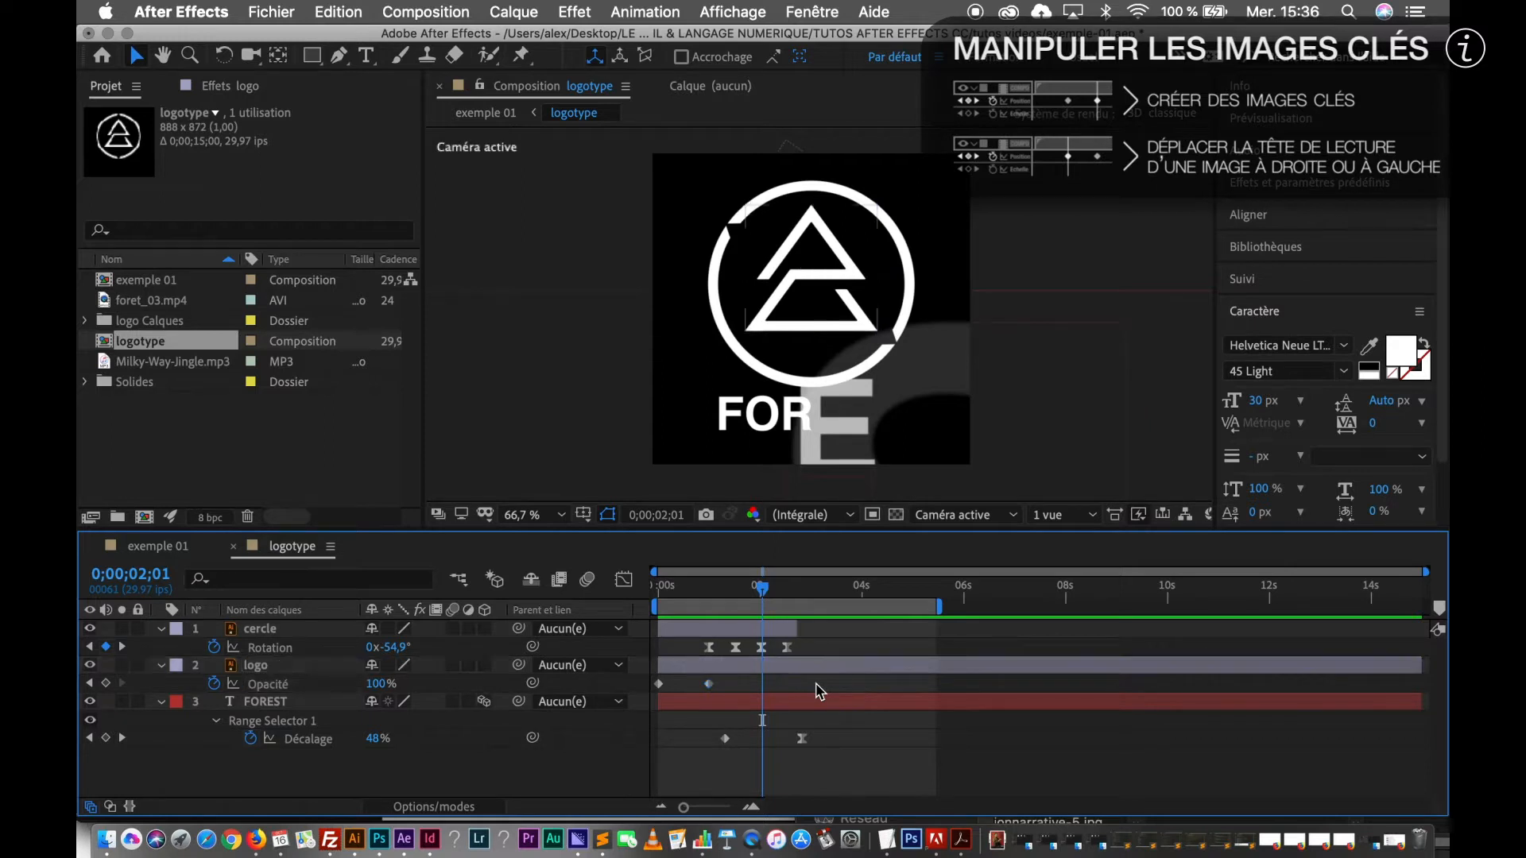
left_click(787, 648)
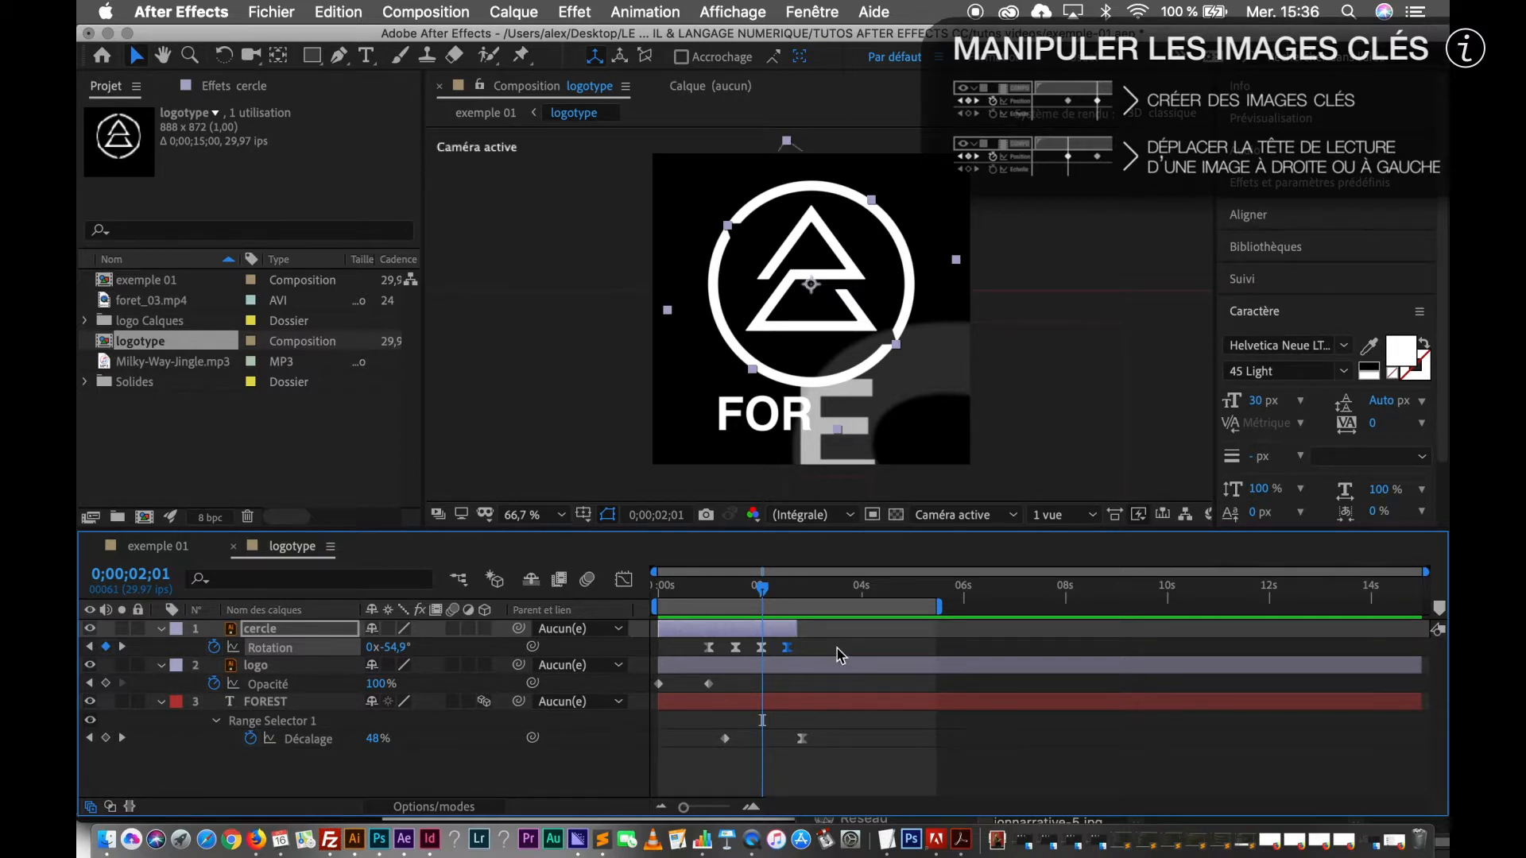
Step: Select all keyframes of the cercle, logo and FOREST layers and shift them together about 0.35 seconds later
left_click_drag(836, 648, 657, 767)
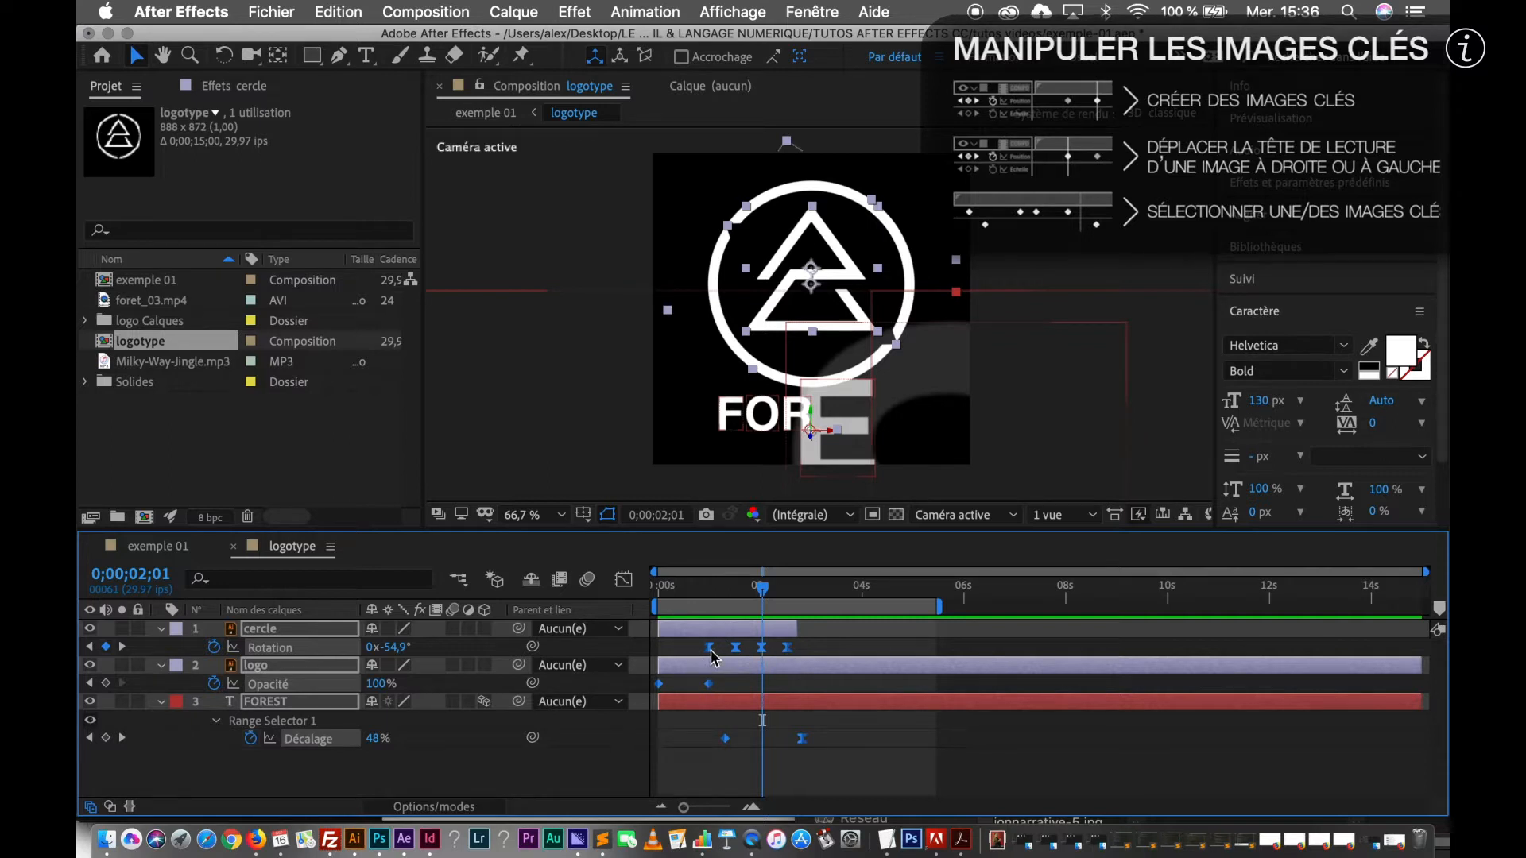
mouse_move(710, 654)
mouse_move(711, 652)
left_mouse_down()
mouse_move(759, 659)
mouse_move(729, 666)
left_mouse_up()
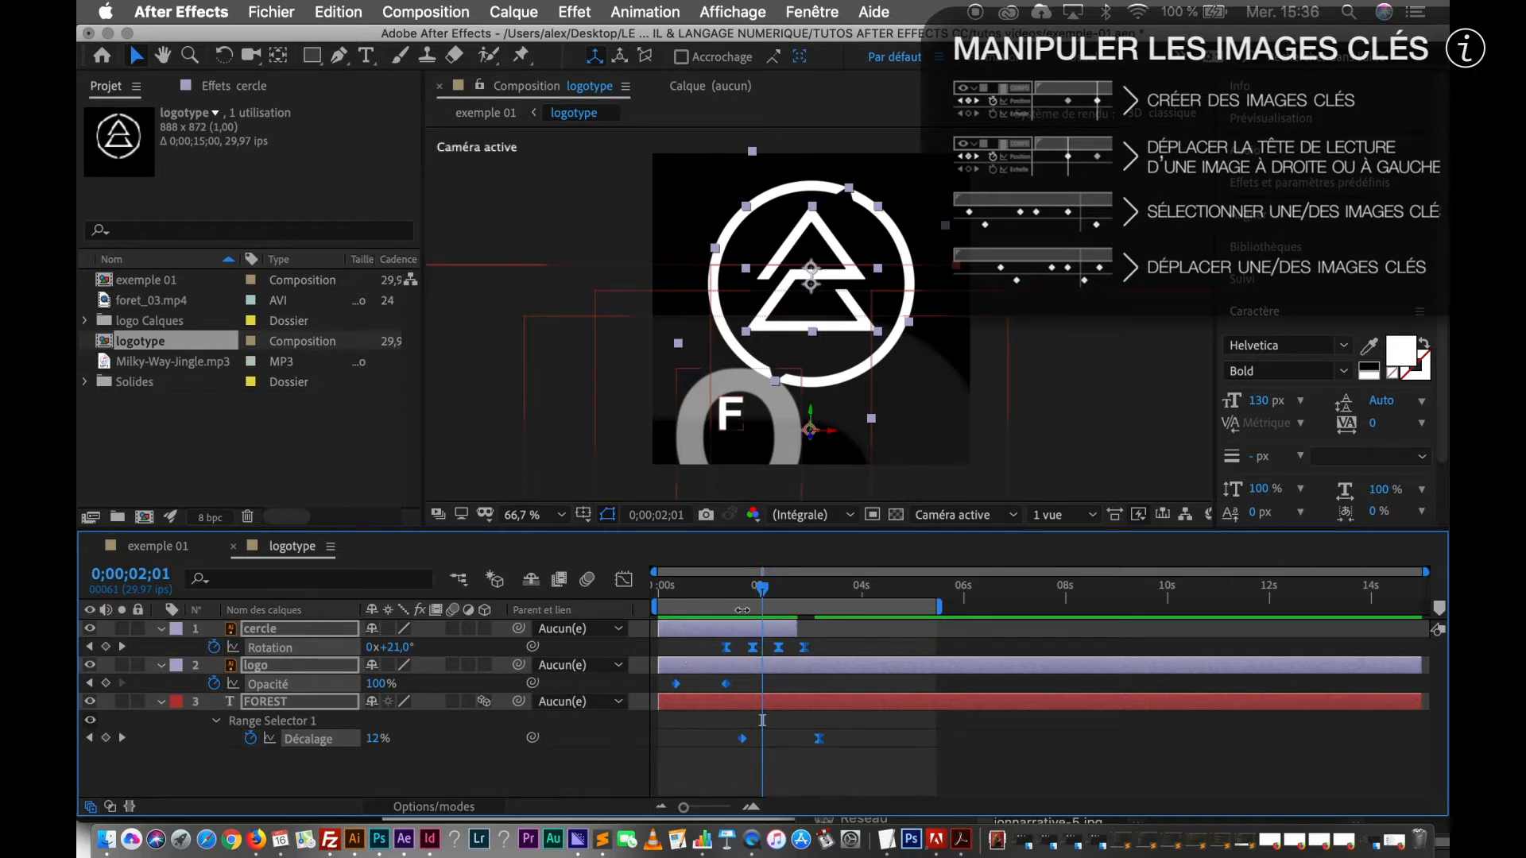
Step: Place the playhead on the logo's first opacity keyframe at 0;00;00;10 and show the timeline in closer detail
left_click_drag(767, 598, 670, 646)
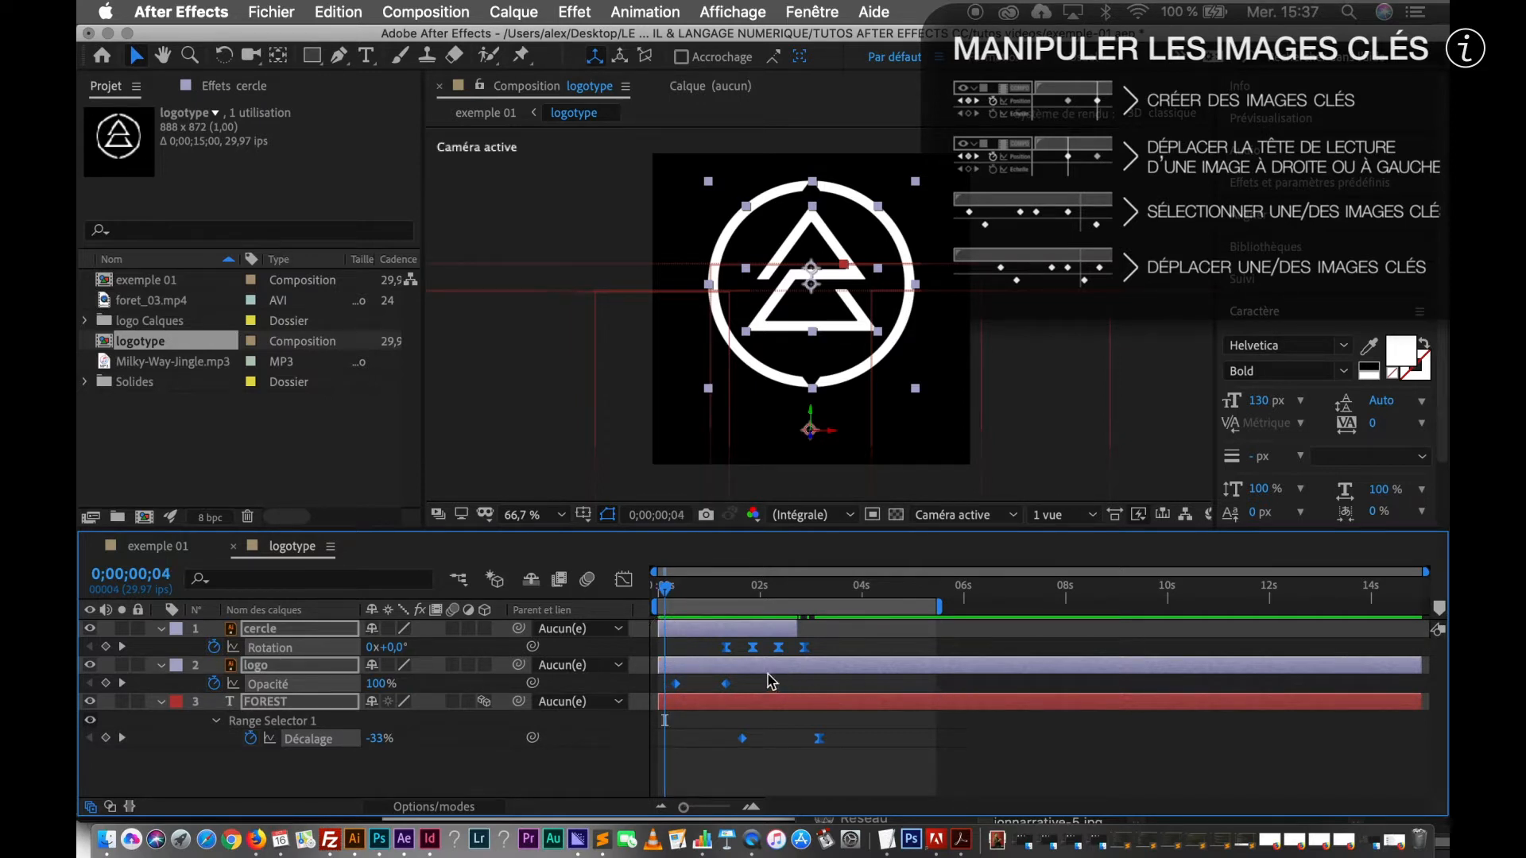
left_click_drag(670, 592, 677, 590)
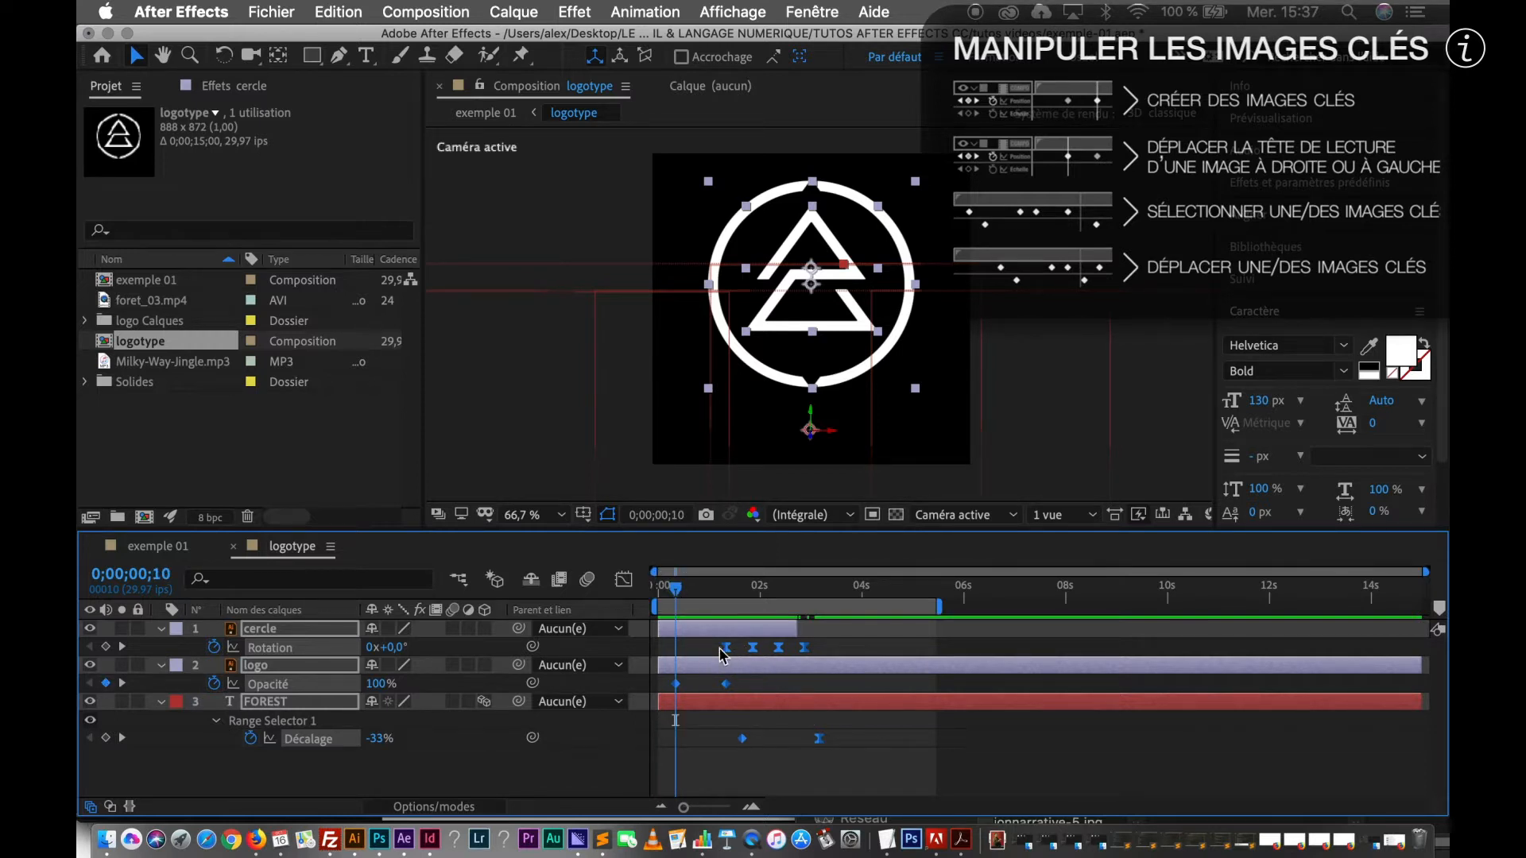
mouse_move(724, 650)
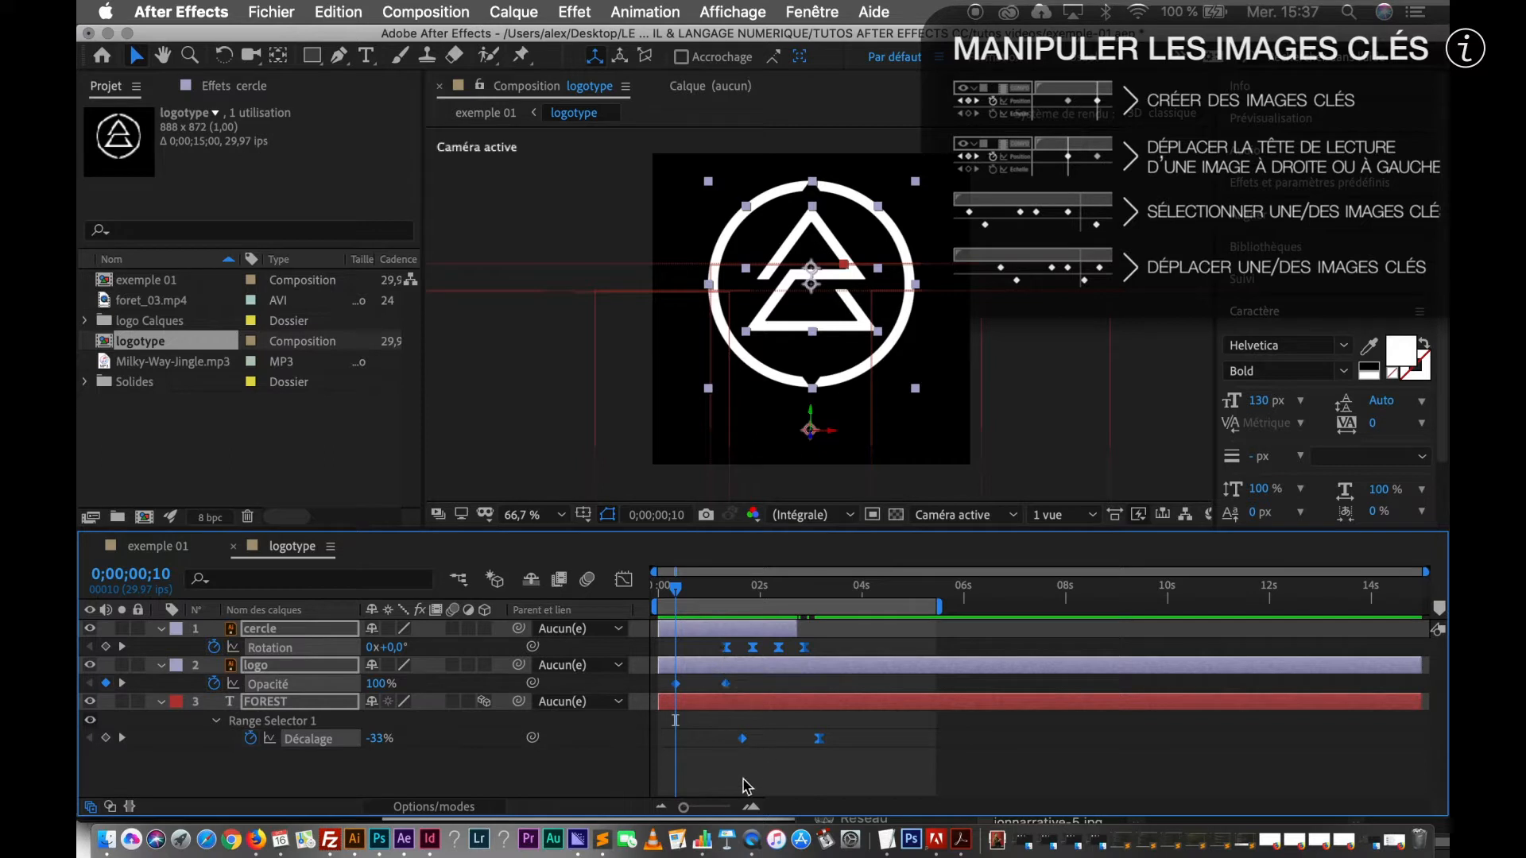
left_click(752, 806)
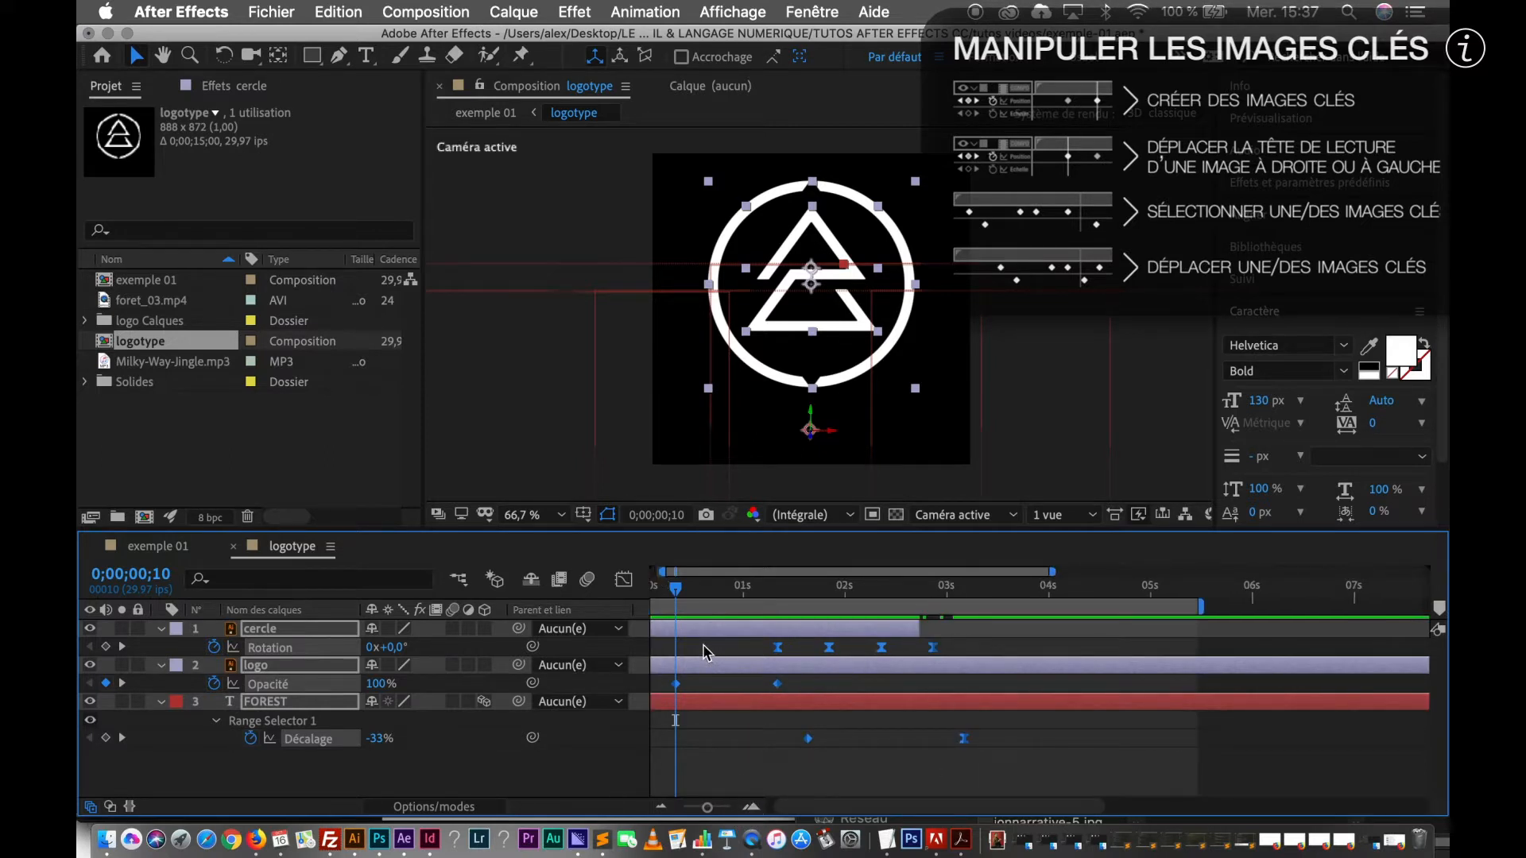
Step: Select the cercle's rotation keyframes, align the playhead with the first at 0;00;01;10, and select only the logo's second opacity keyframe
left_click(766, 737)
left_click_drag(755, 652, 951, 668)
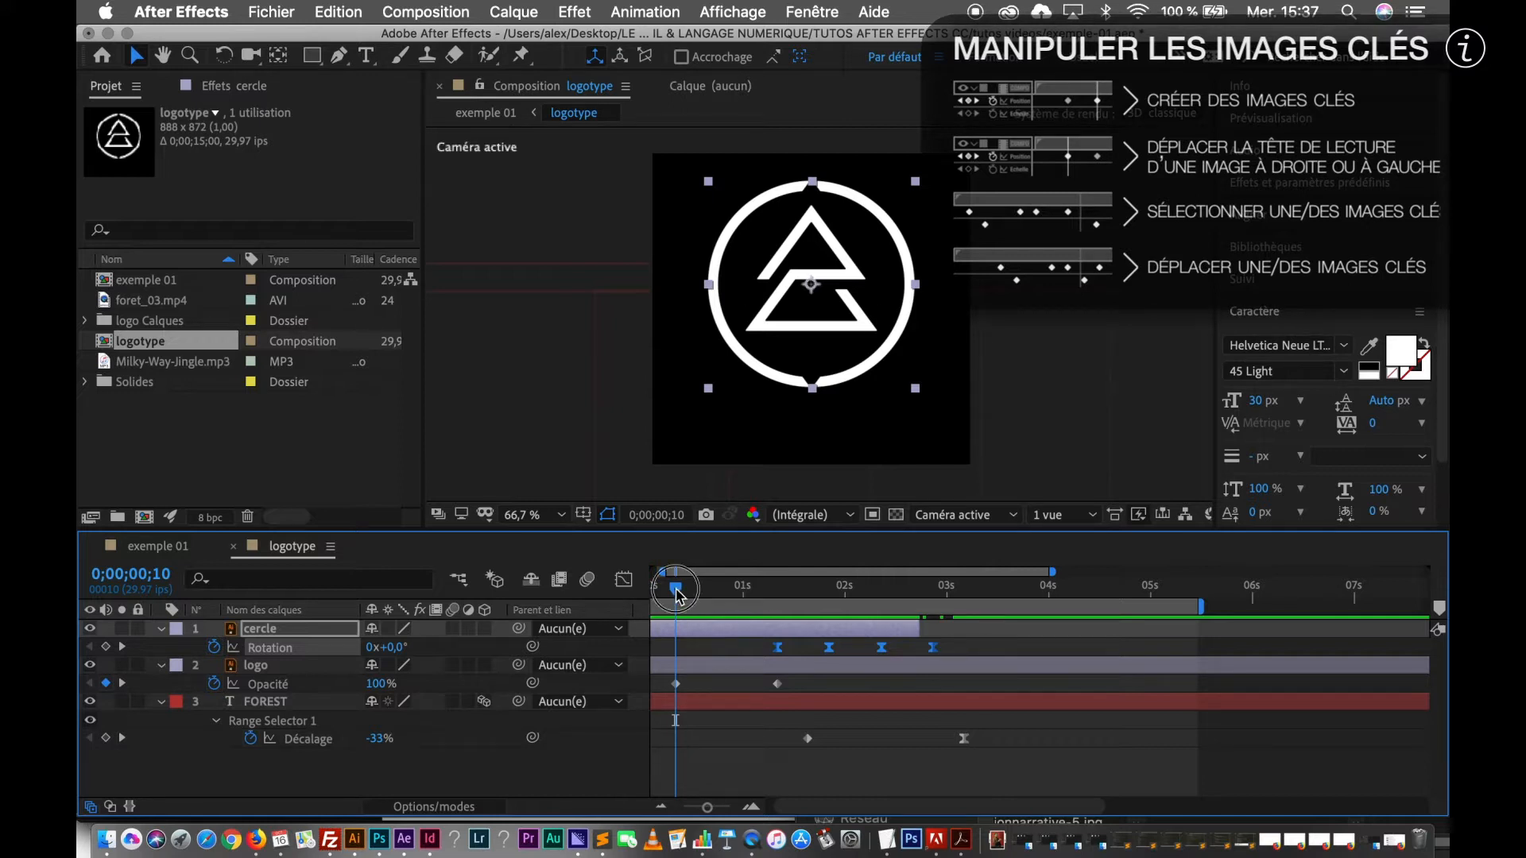
left_click_drag(678, 598, 777, 598)
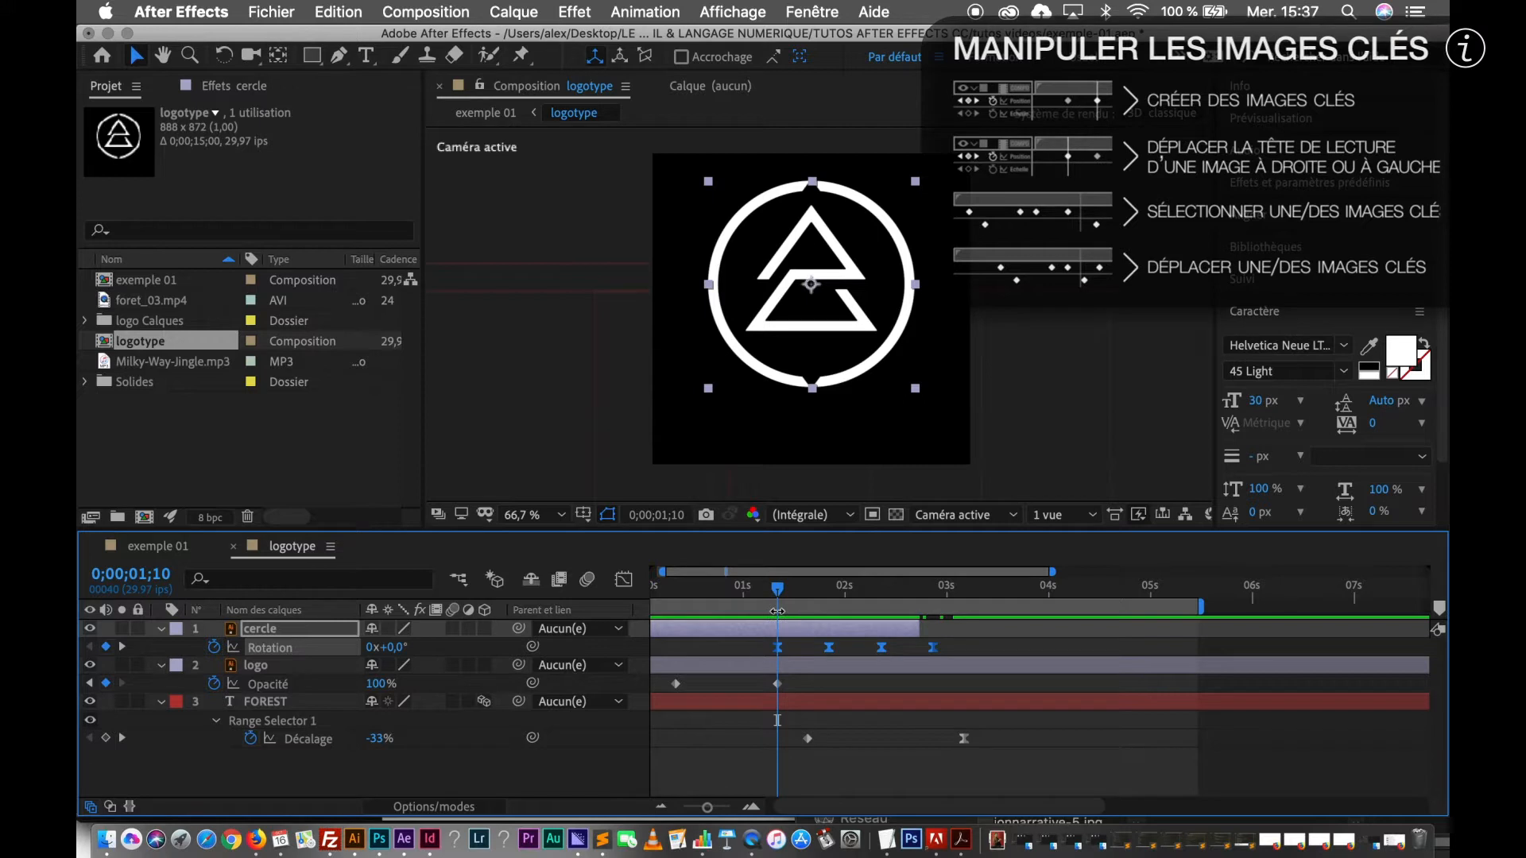
left_click(777, 683)
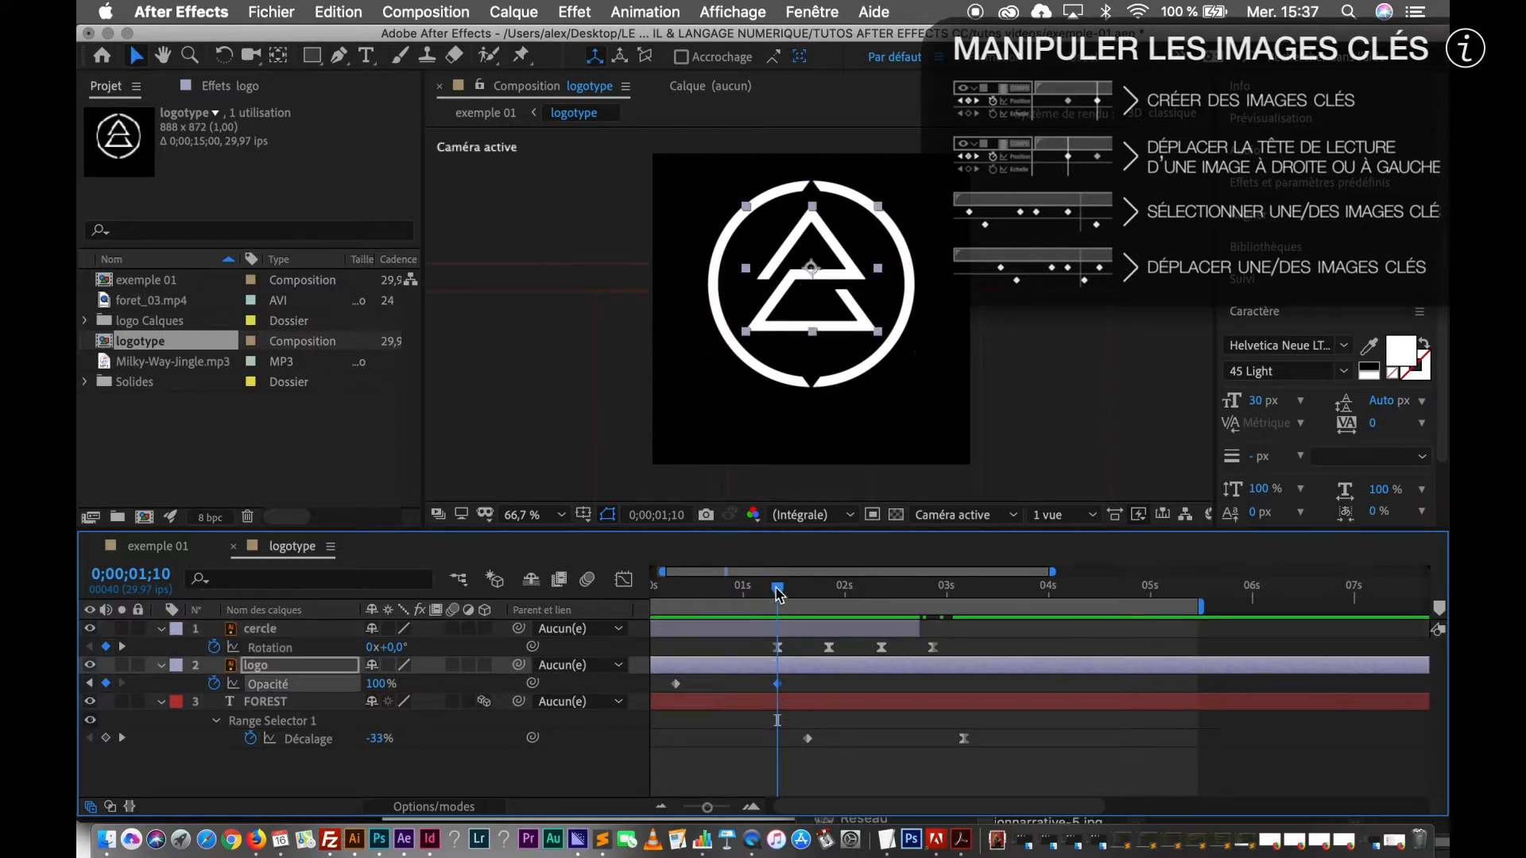
Step: Set the logo's opacity to 0% on its first keyframe at 0;00;00;10
left_click_drag(778, 596, 656, 596)
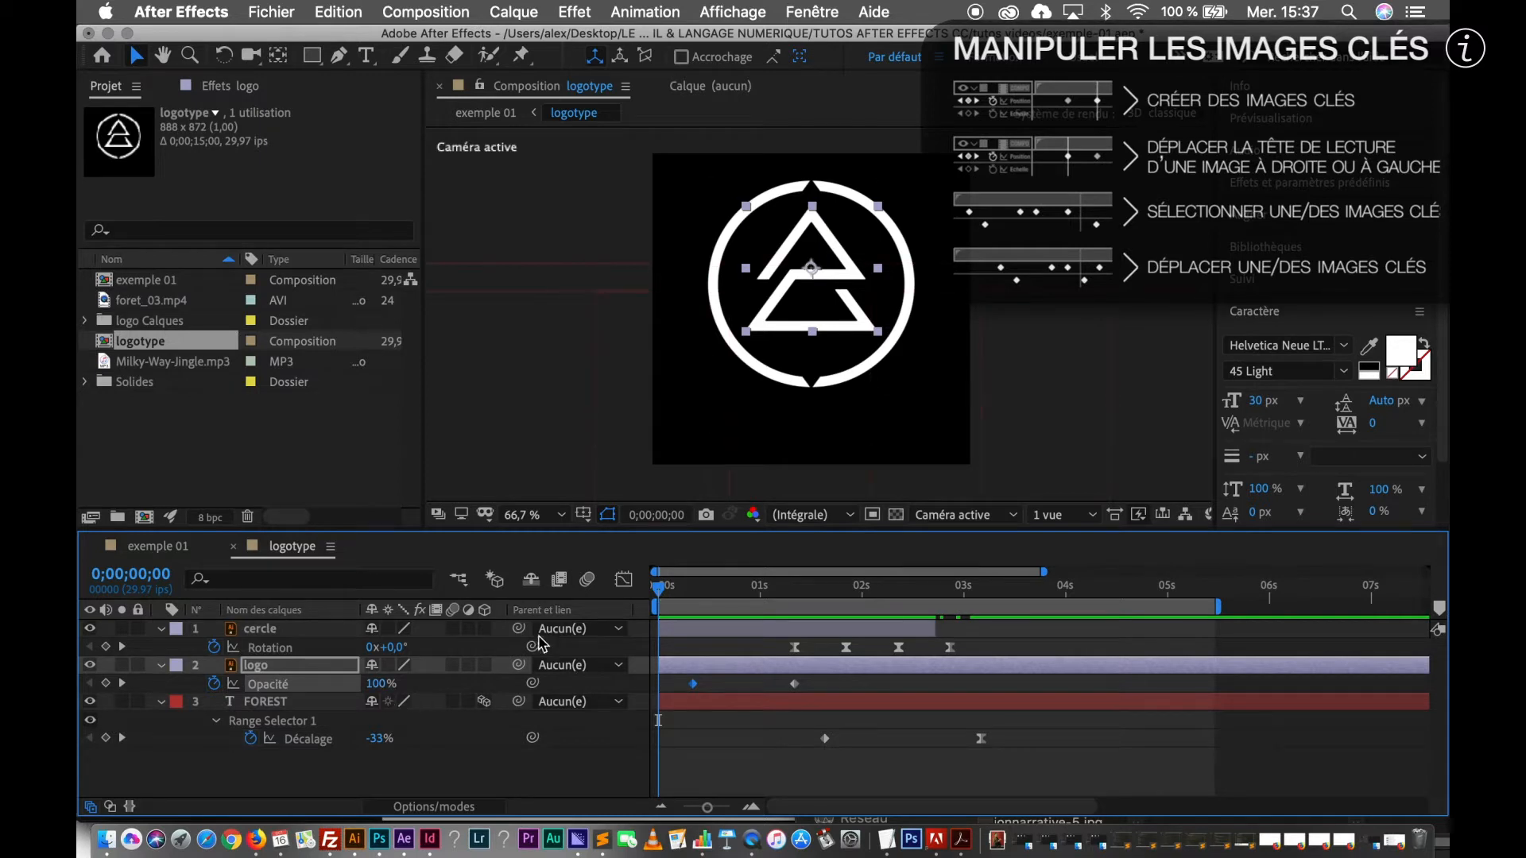
left_click(670, 592)
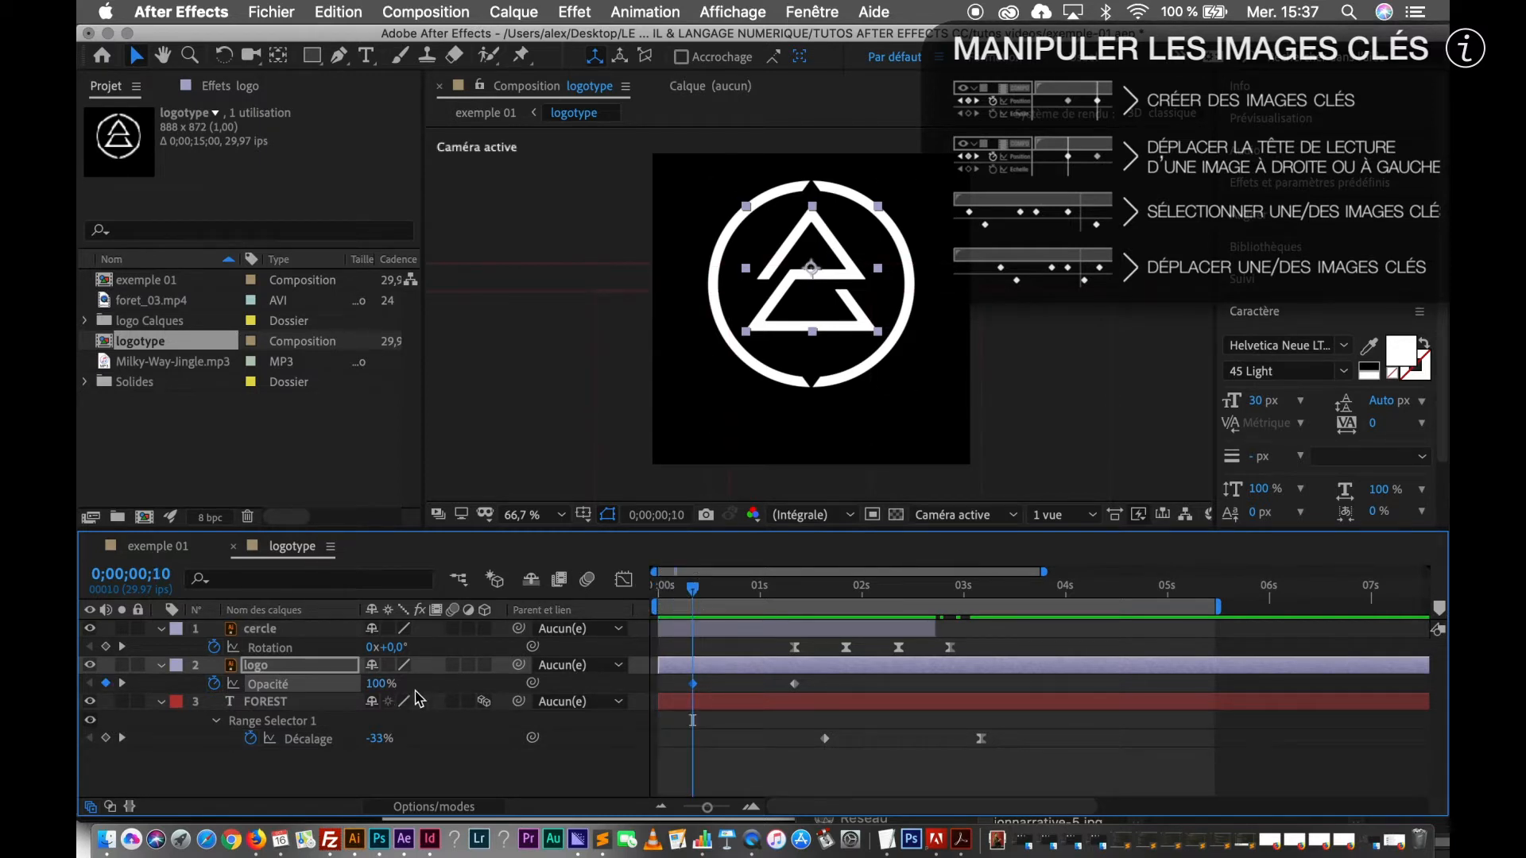
left_click(380, 684)
type("0")
key("Return")
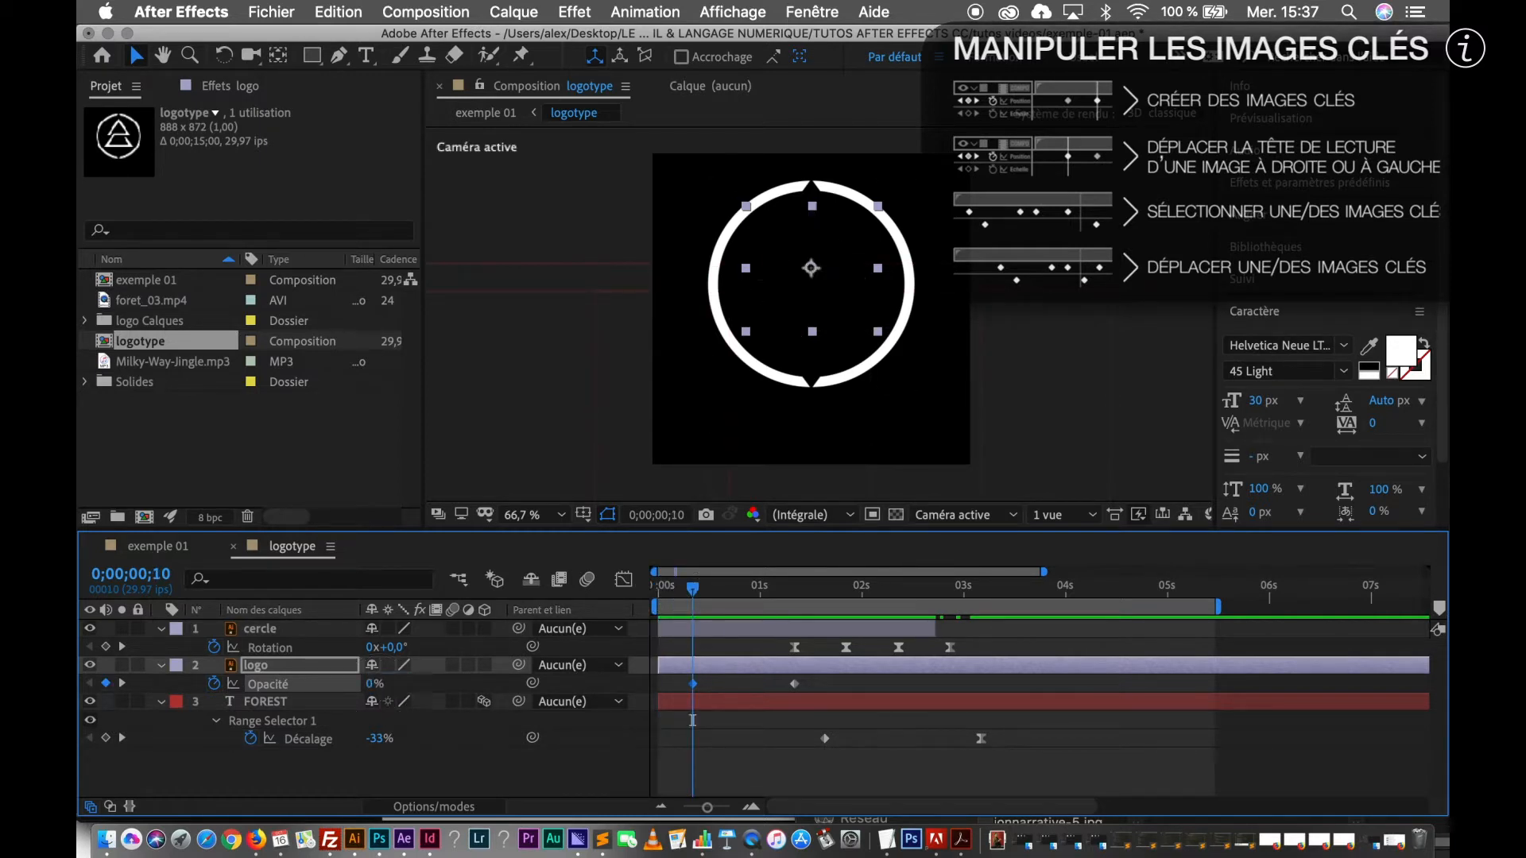
Step: With the playhead at 0;00;01;10, select all the cercle's rotation keyframes and nudge them four frames earlier
left_click_drag(693, 598, 976, 666)
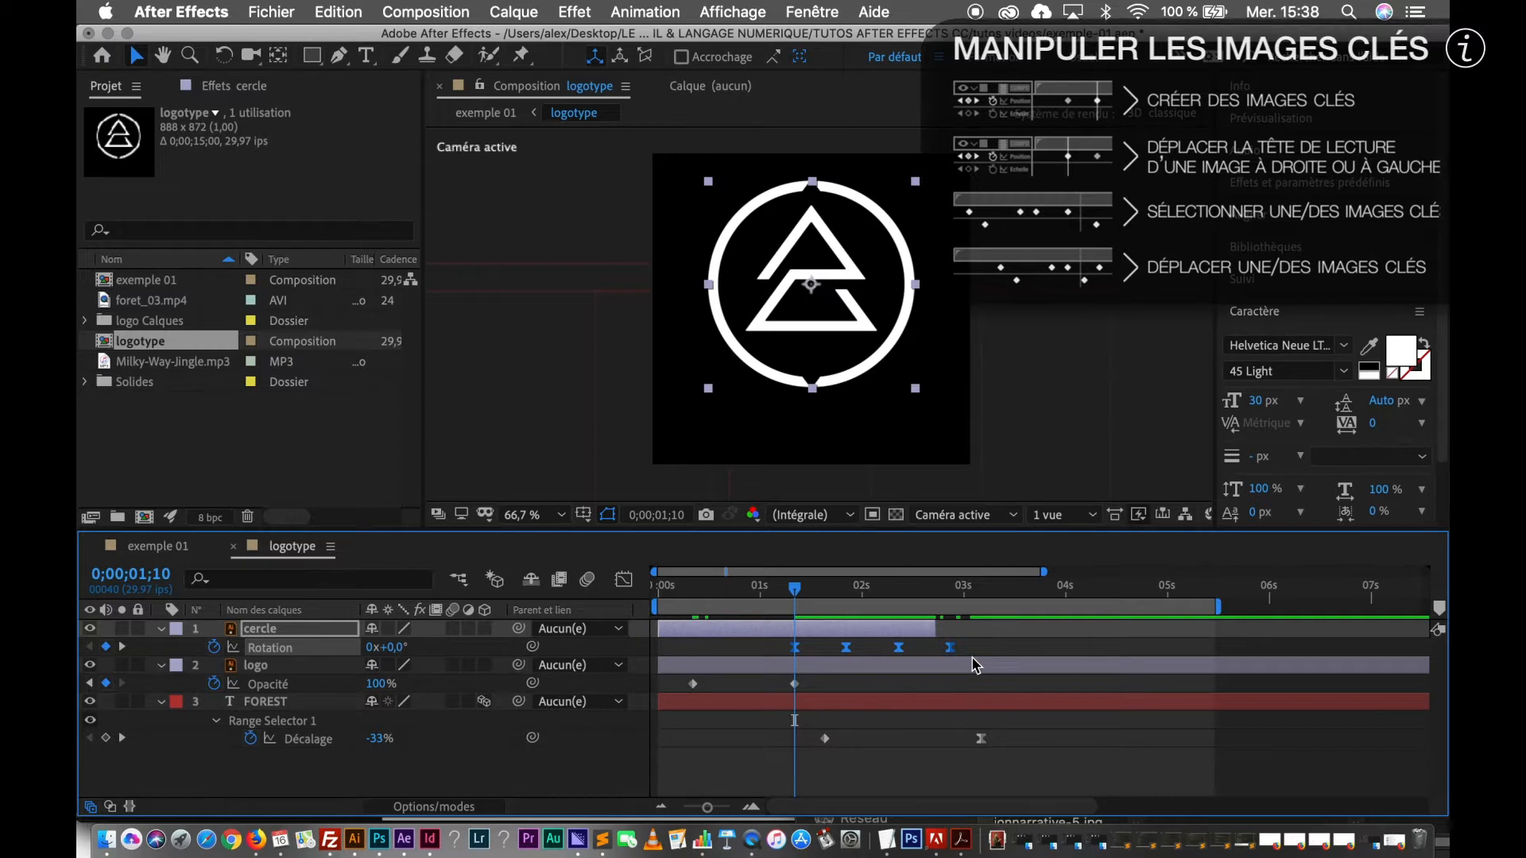
key("alt+Left")
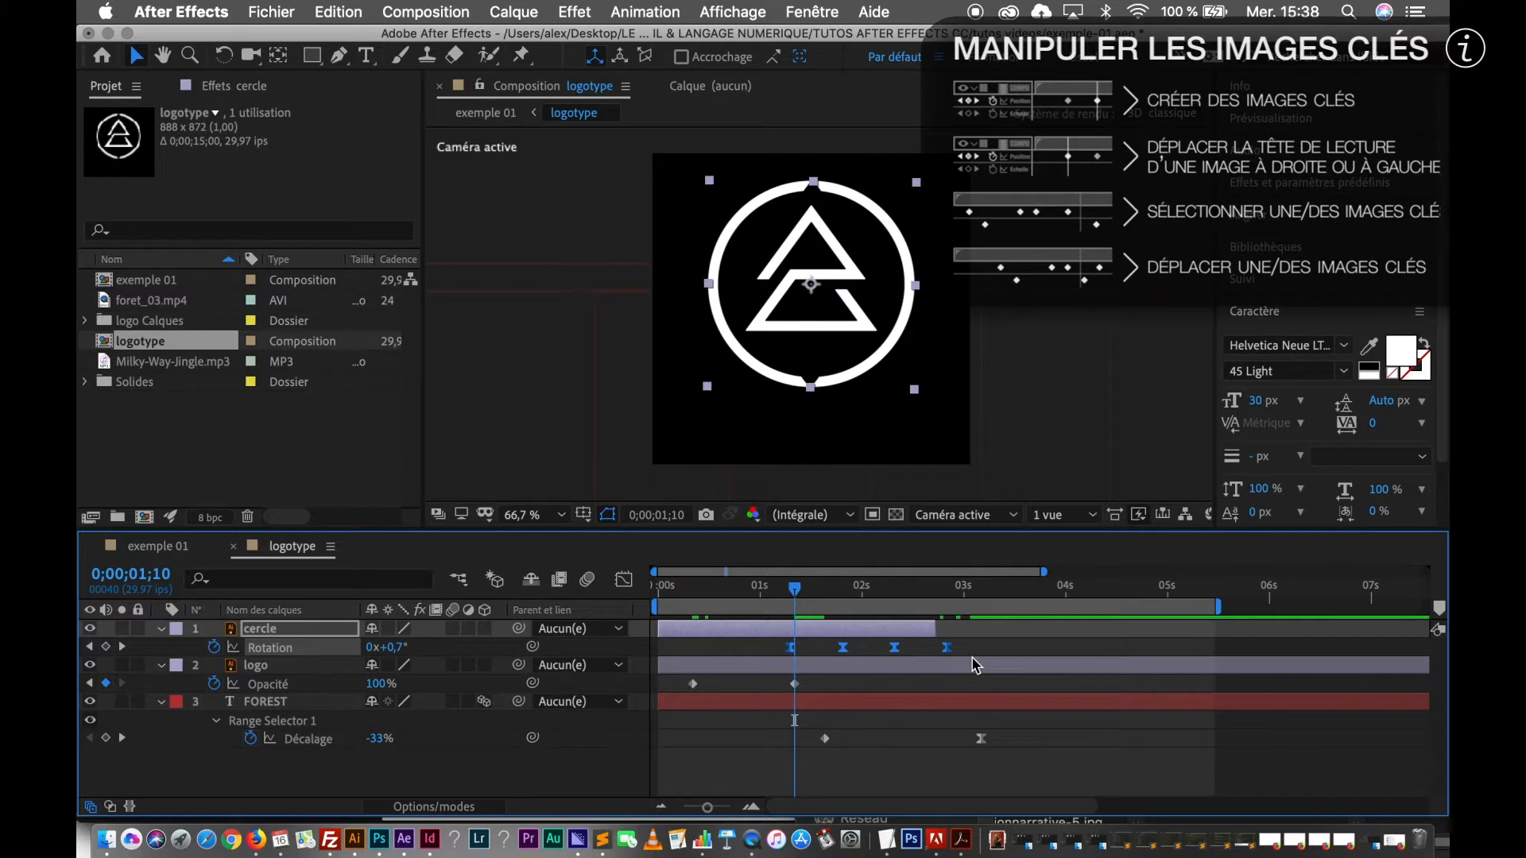
key("alt+Left")
key("alt+Left")
key("alt+Left")
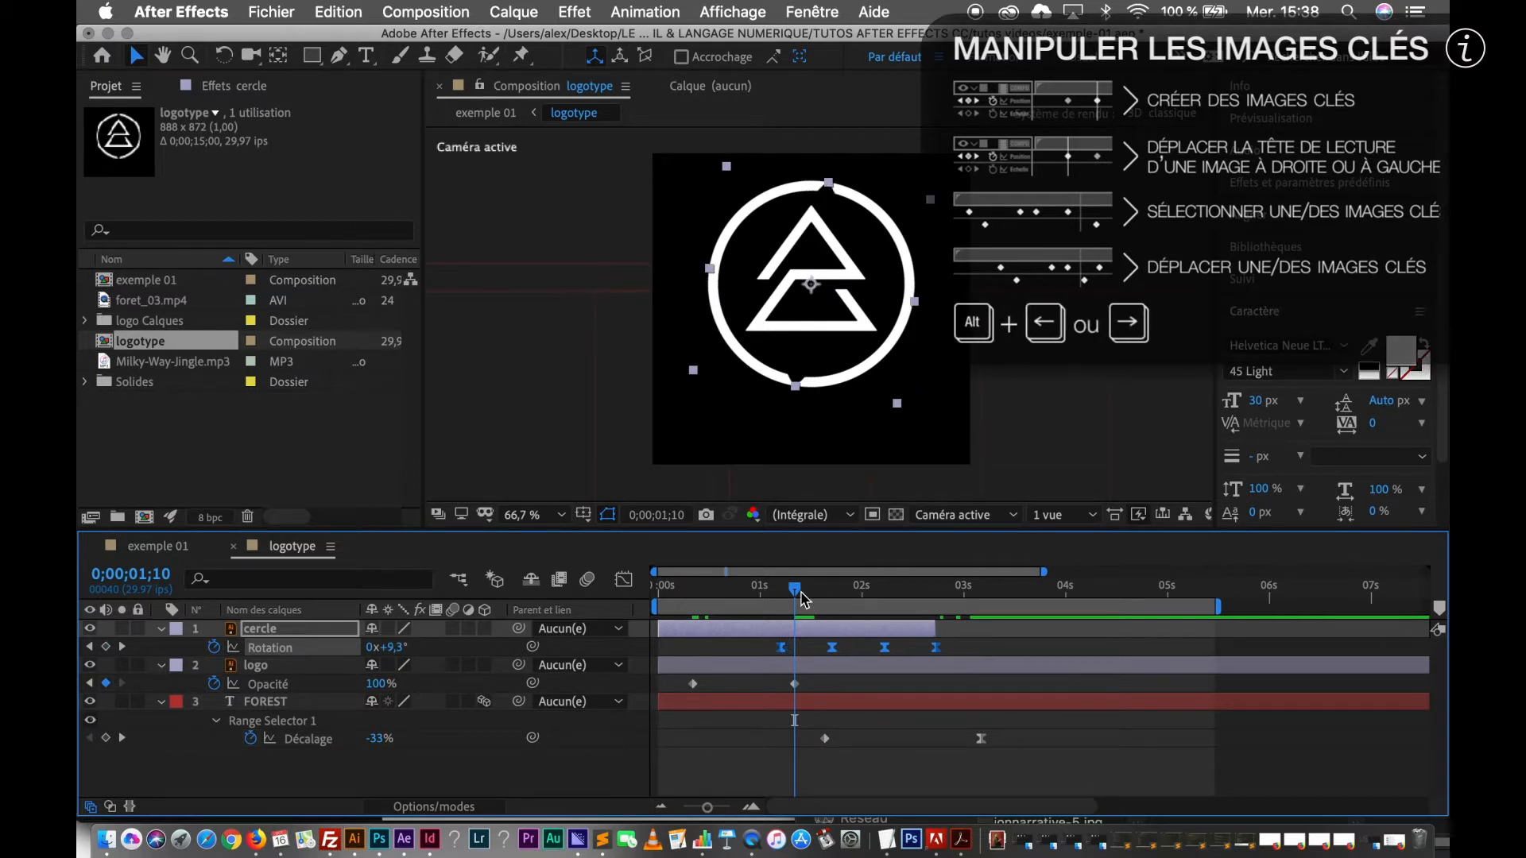
Step: Play the logotype animation from the start and stop it at 0;00;03;20
left_click_drag(795, 589, 645, 611)
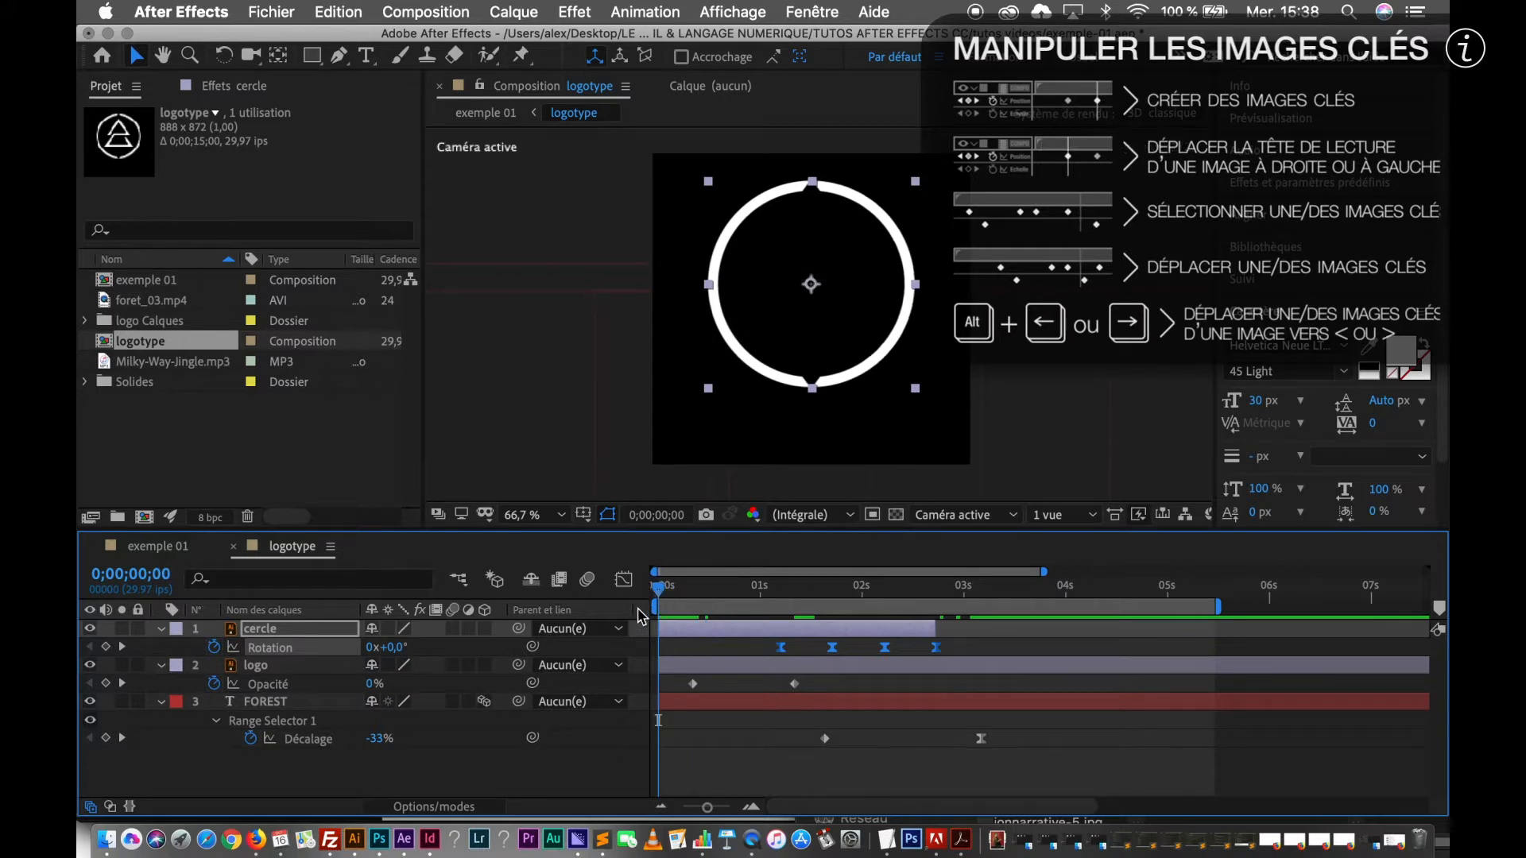
key("space")
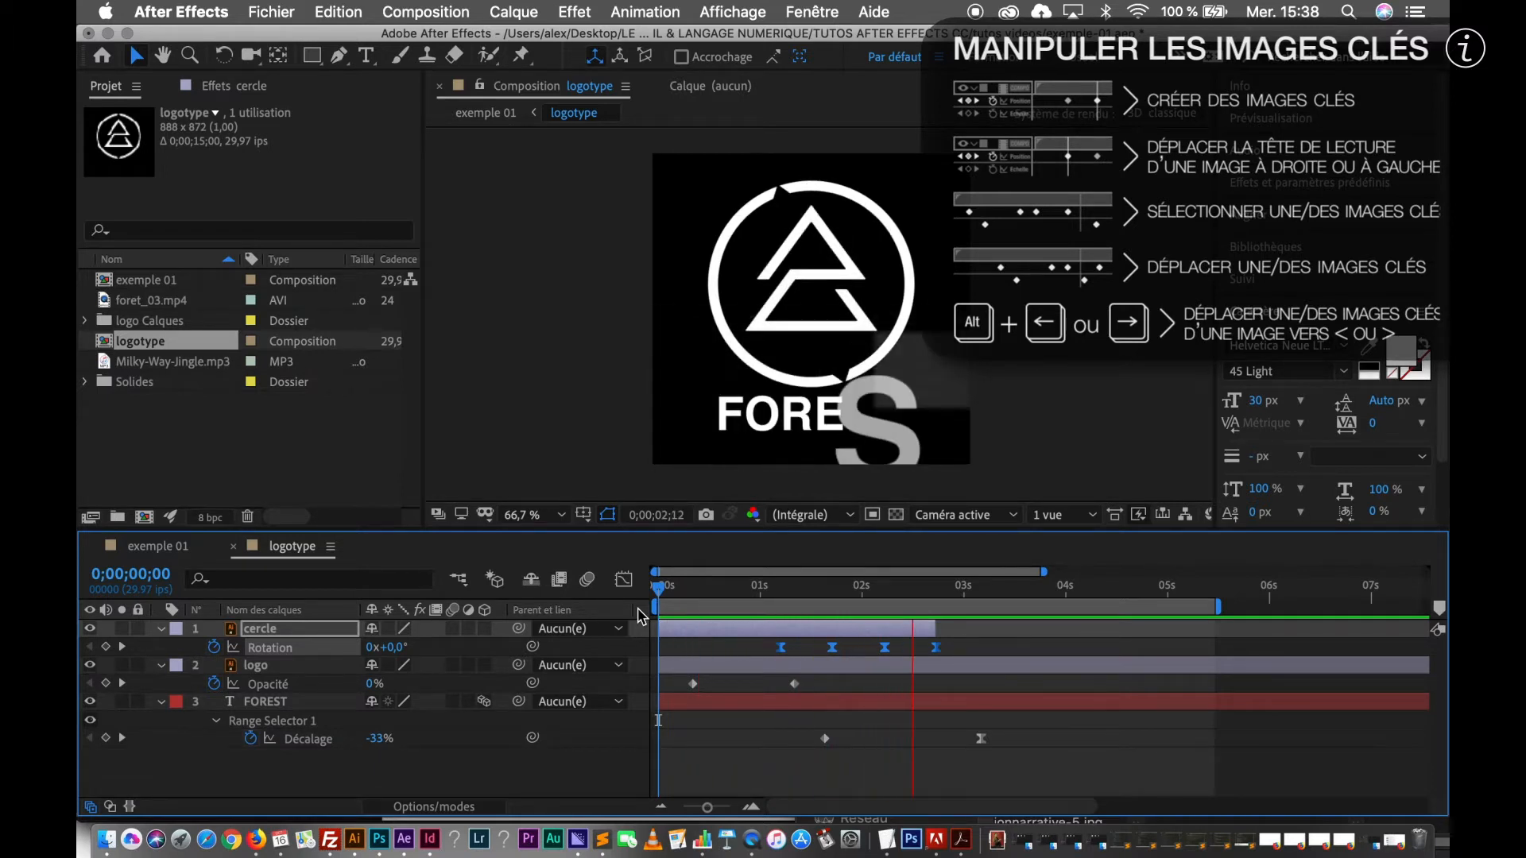
key("space")
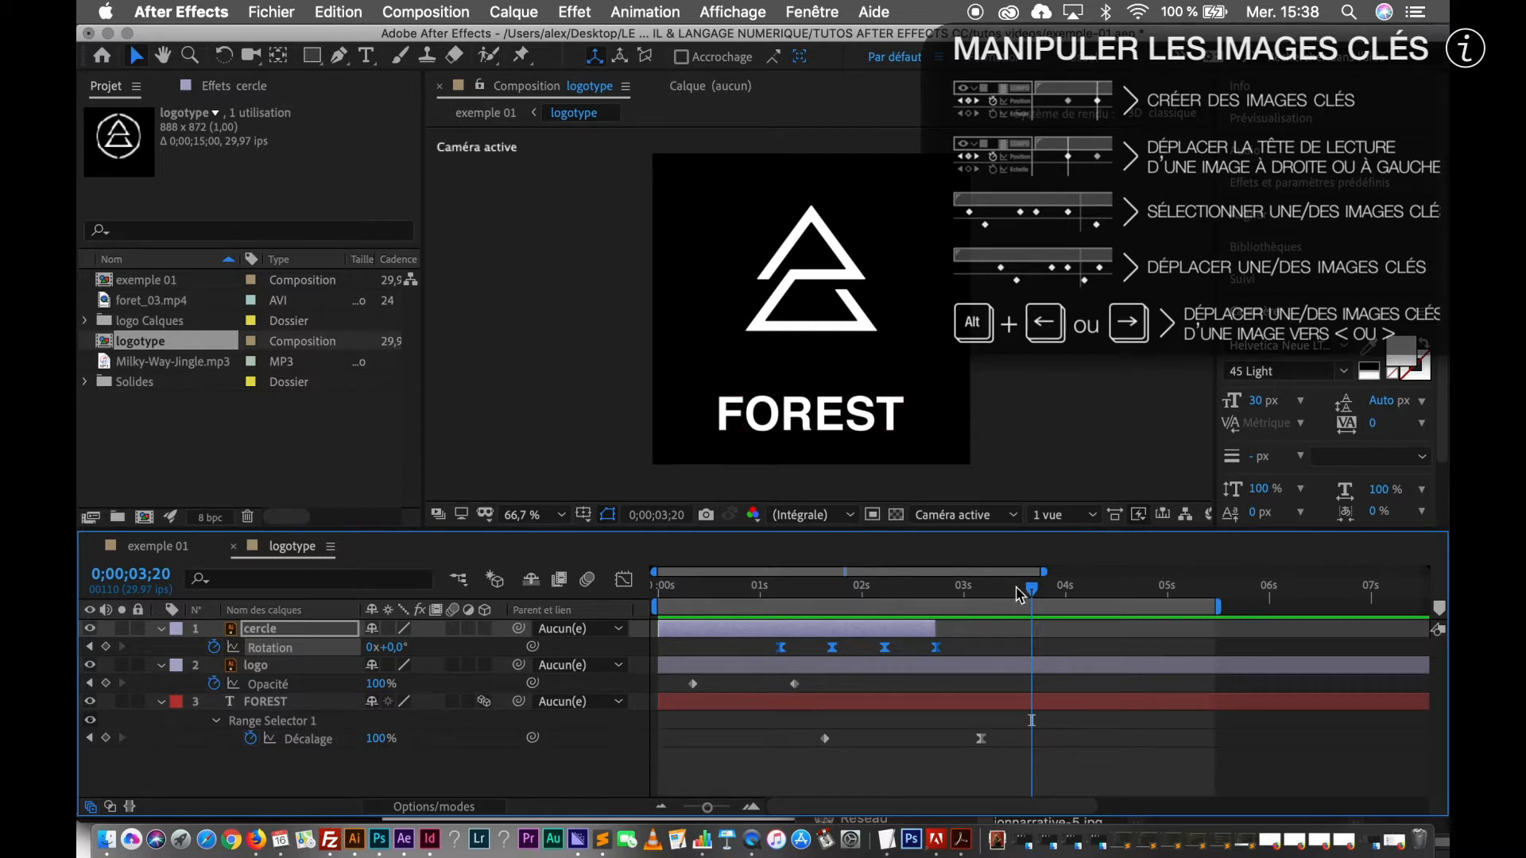
Step: Extend the end of the cercle layer to about 5.4 seconds and clear the selection
left_click_drag(936, 629, 1211, 629)
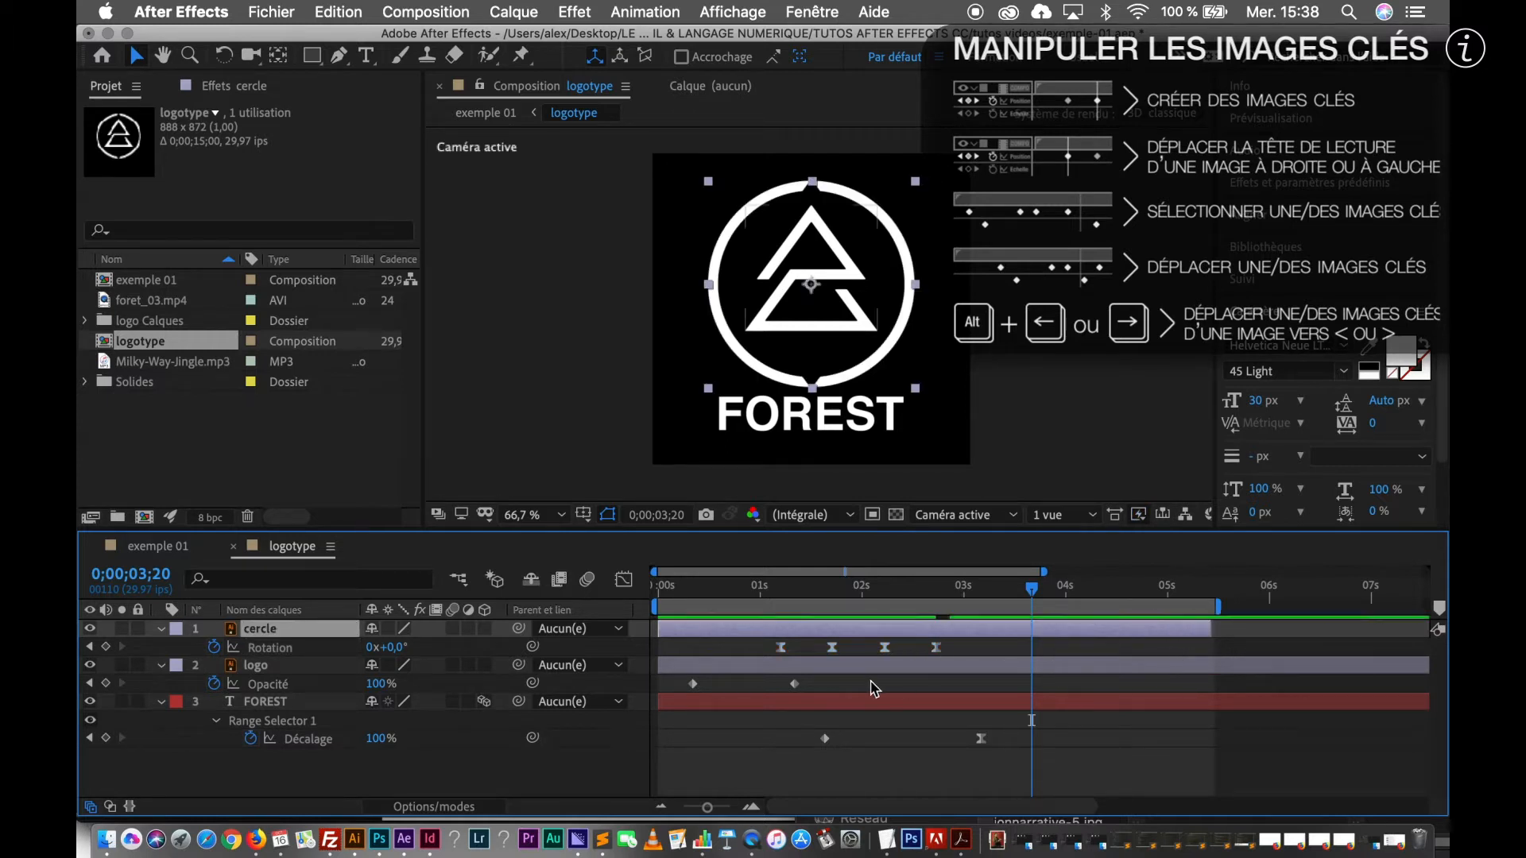
left_click(761, 655)
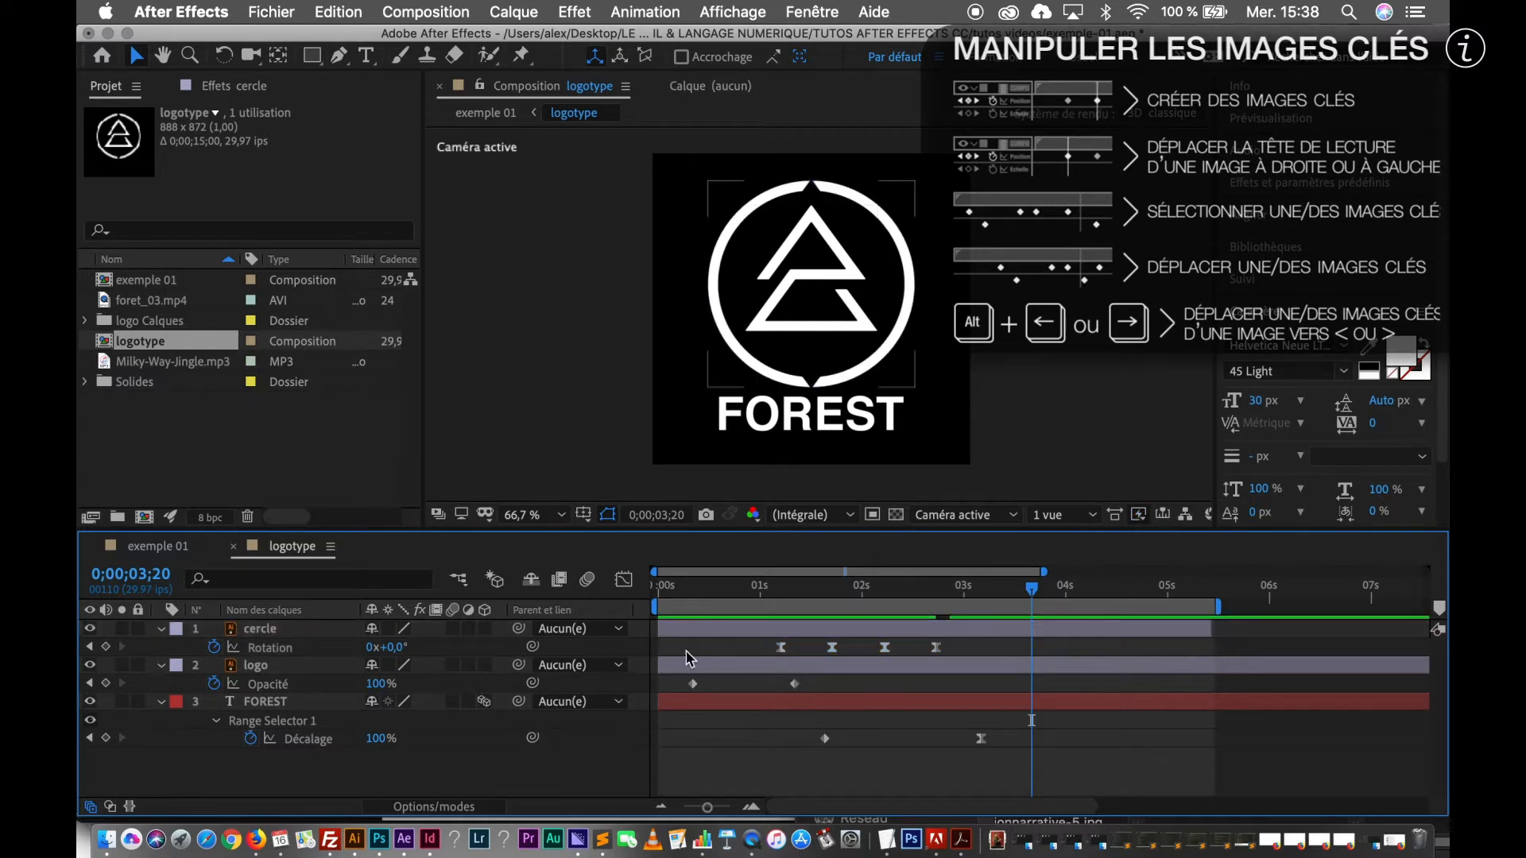
Step: Select the cercle and logo keyframes, stretch them proportionally until the last rotation keyframe sits at about 4.3 seconds, and preview from the start
left_click_drag(682, 641, 970, 733)
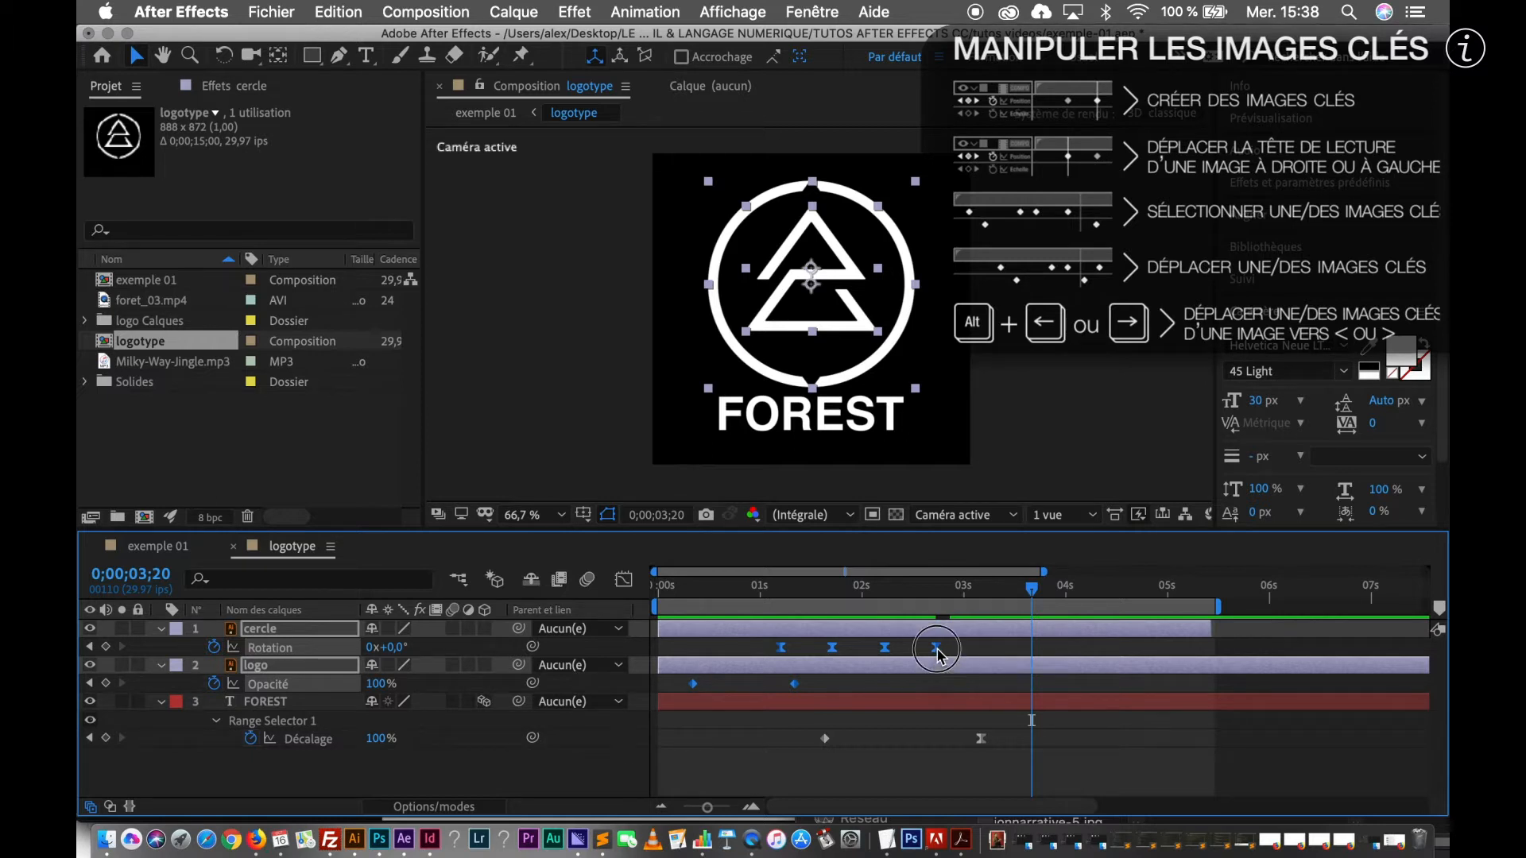
left_click_drag(936, 653, 1098, 690)
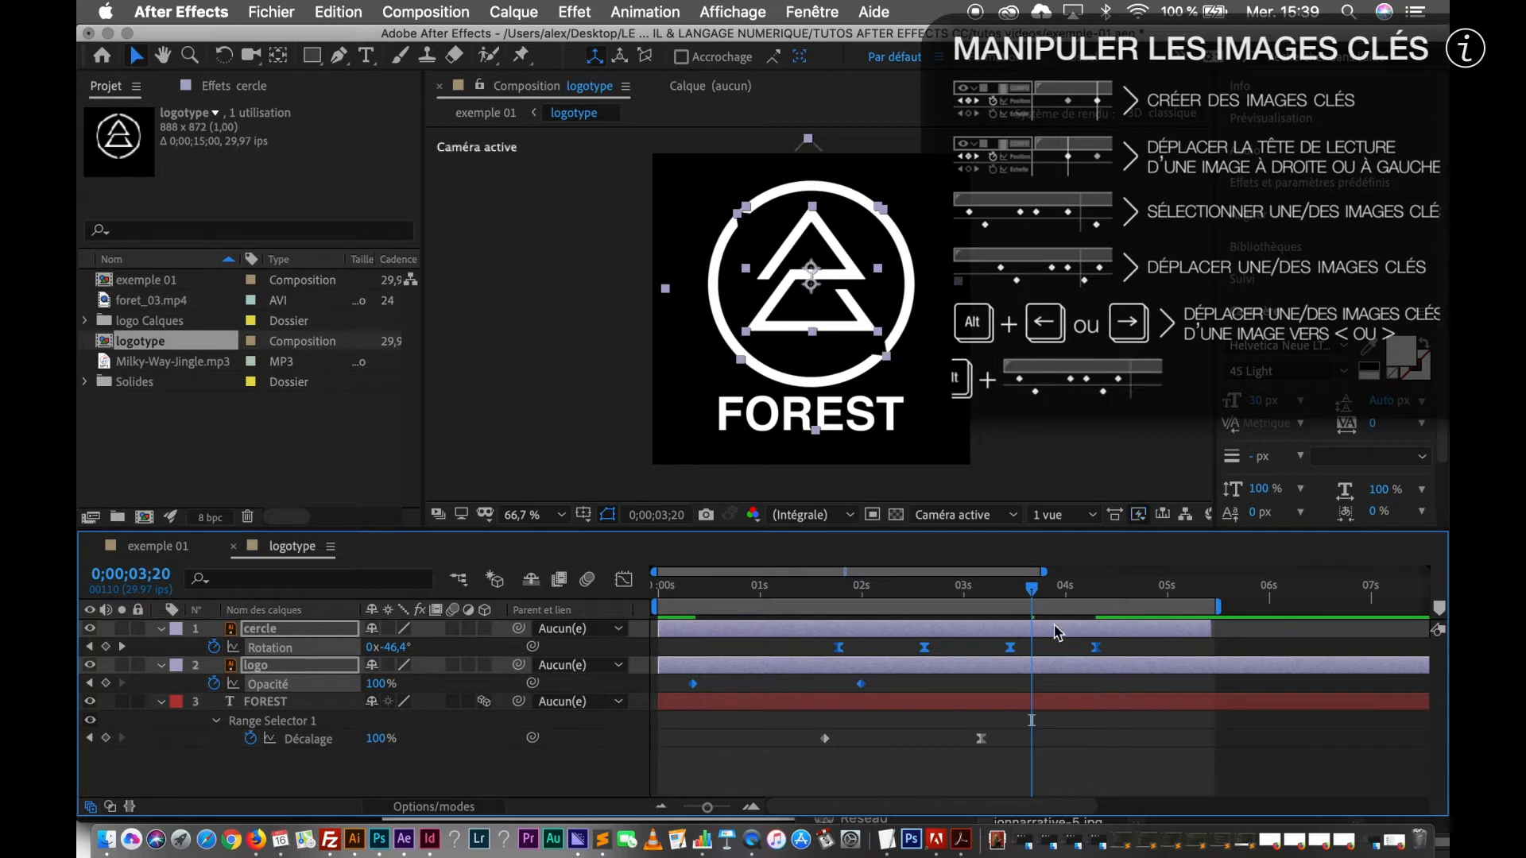
left_click_drag(1033, 589, 658, 611)
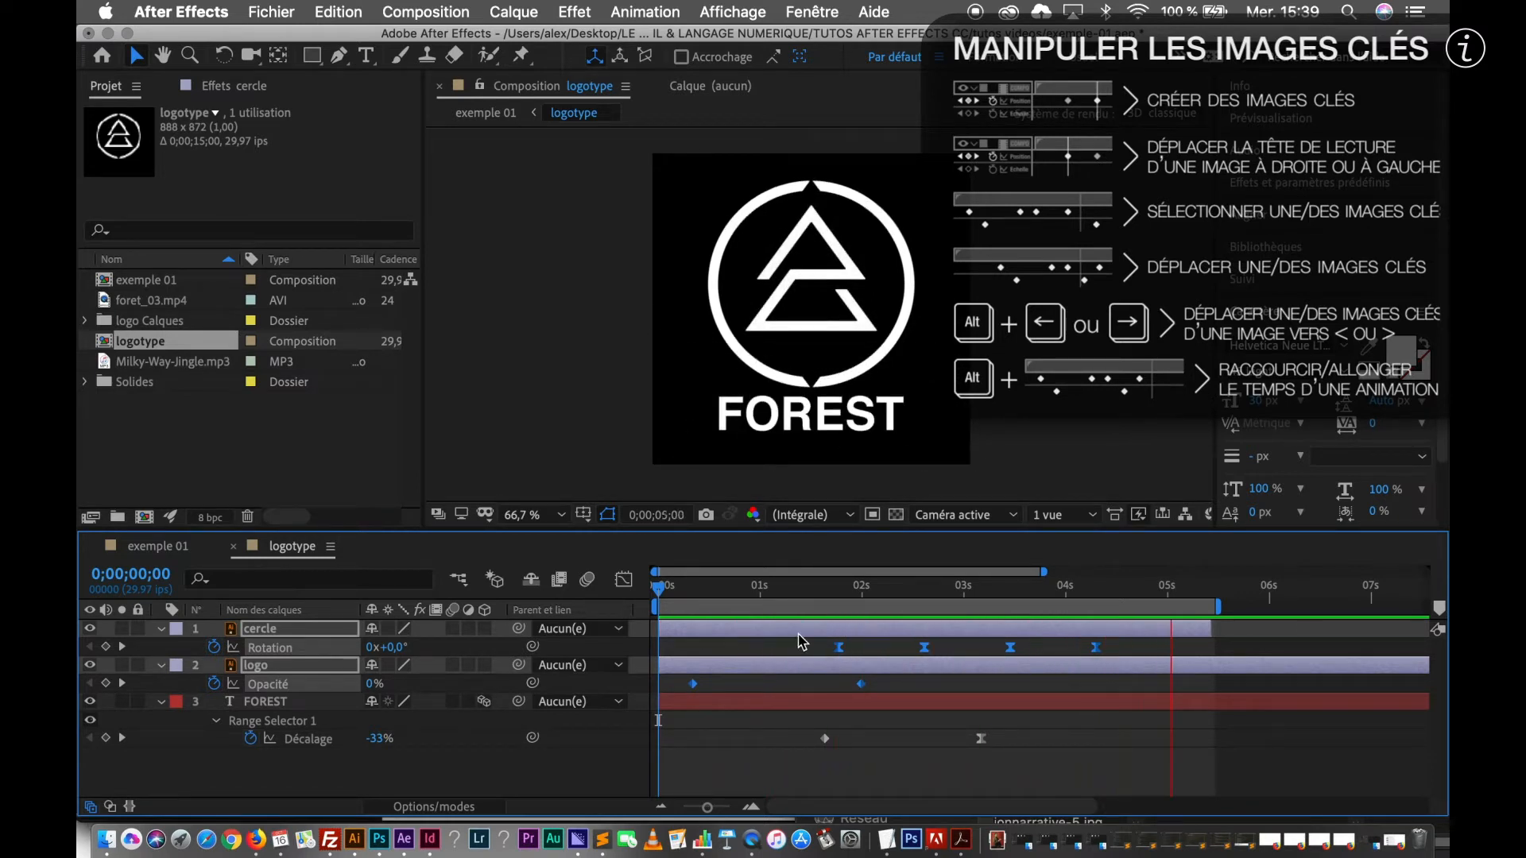
key("space")
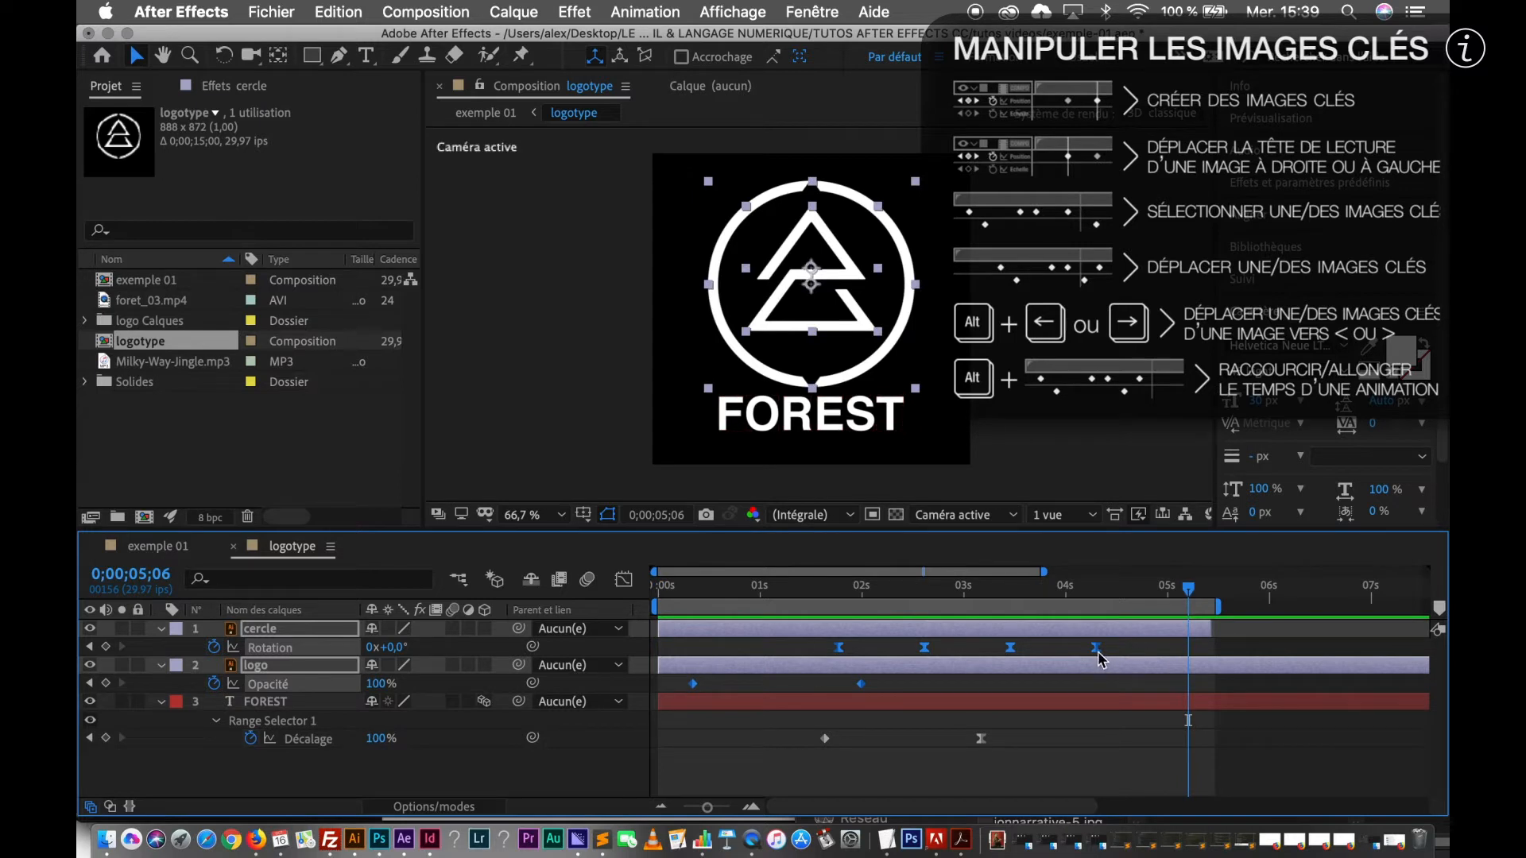
Step: Compress the selected cercle and logo keyframes proportionally until the last rotation keyframe sits at about 1.8 seconds, and preview from the start
mouse_move(1097, 654)
left_click_drag(1098, 650, 850, 680)
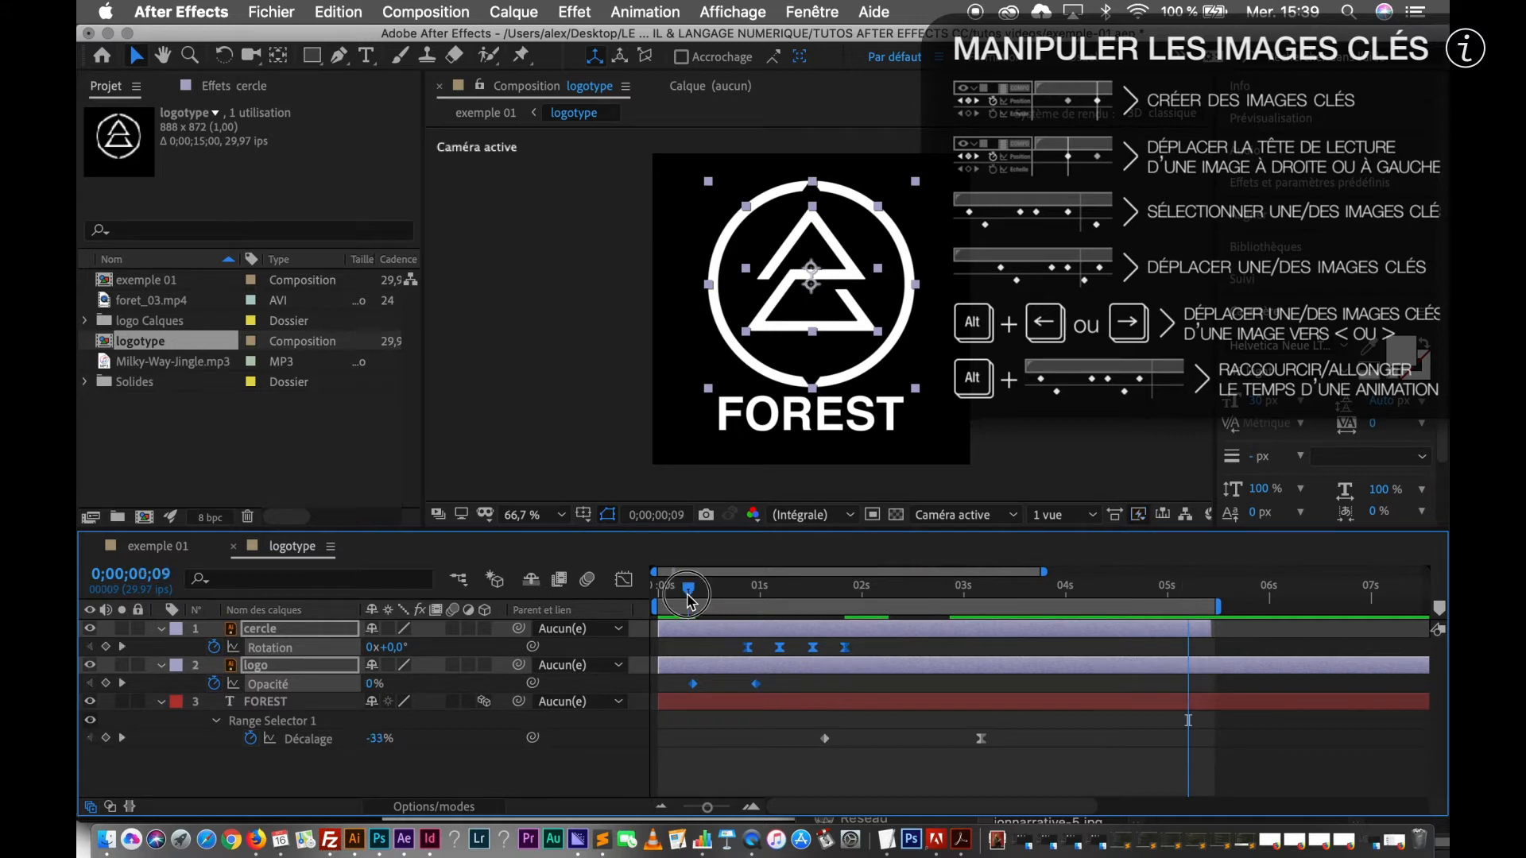
left_click(660, 588)
key("space")
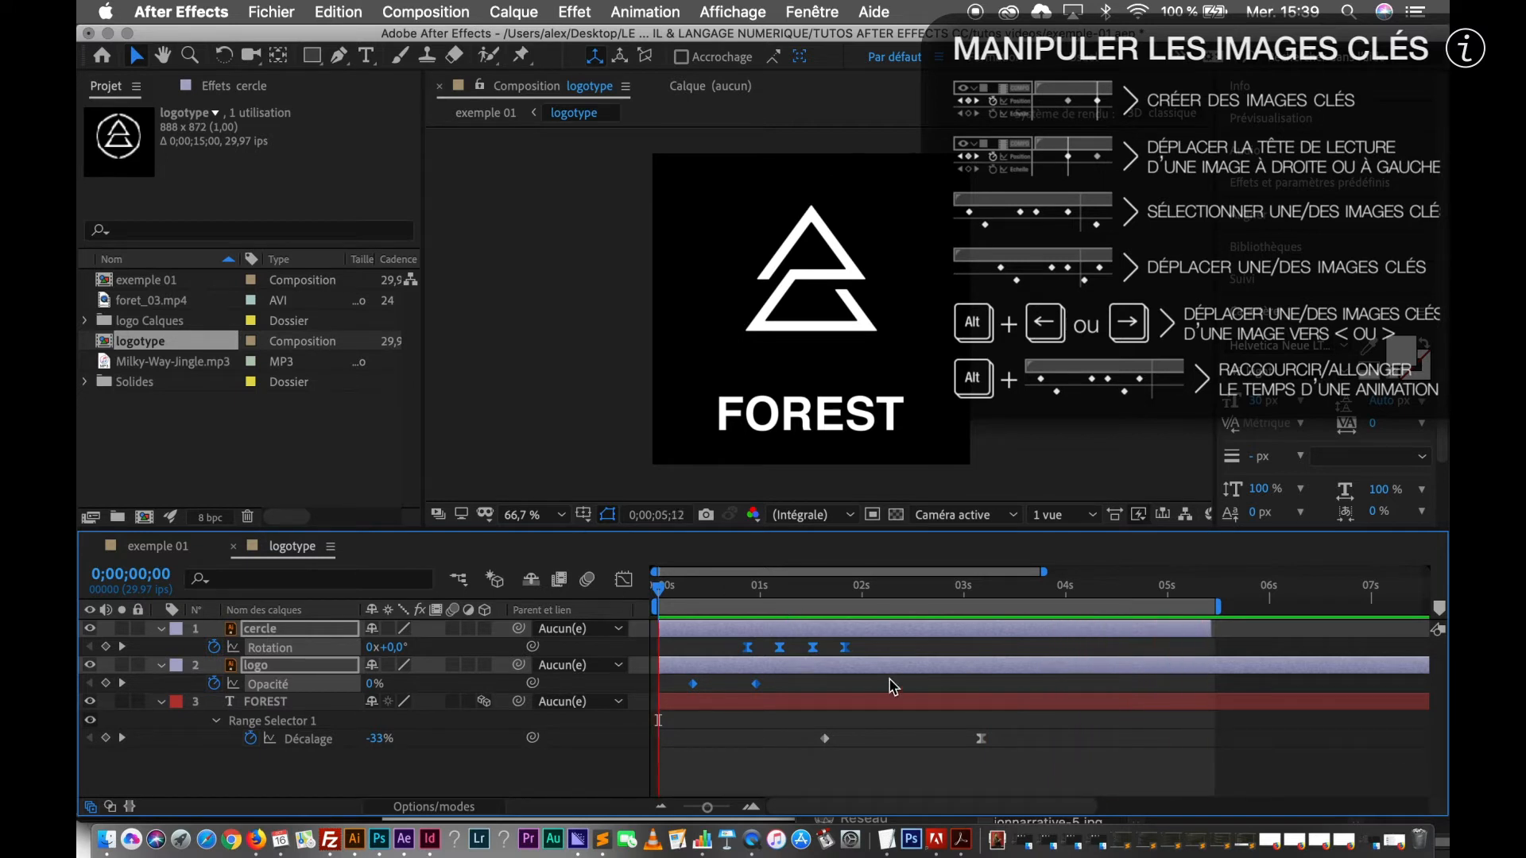
key("space")
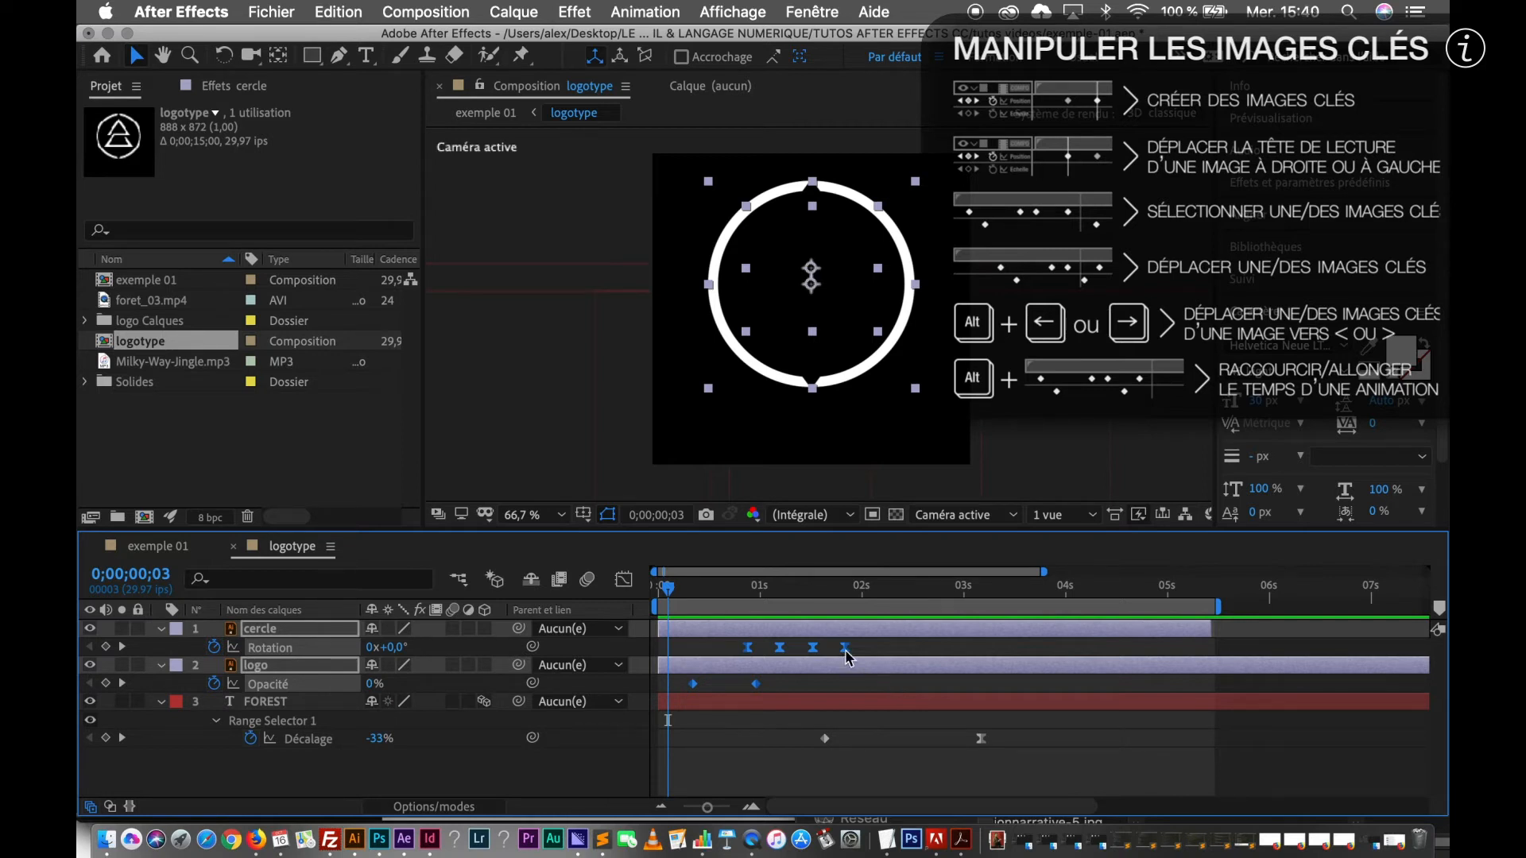
Step: Stretch the selected cercle and logo keyframes proportionally until the last rotation keyframe sits at about 3.1 seconds, and deselect them
mouse_move(848, 658)
left_click_drag(848, 658, 980, 682)
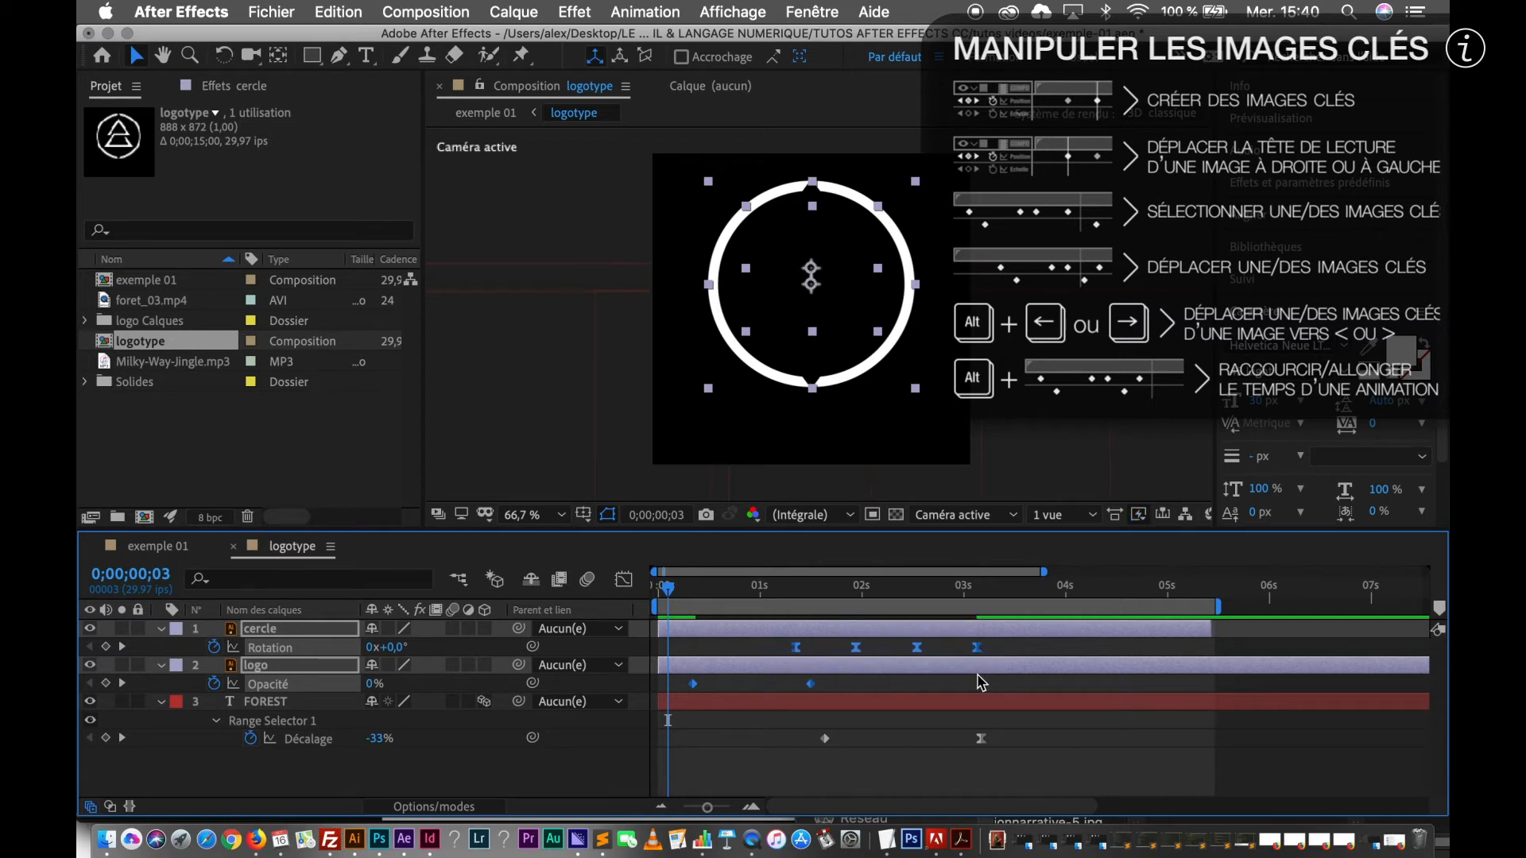
left_click(876, 689)
Step: Move the playhead to 0;00;00;11 and apply the keyframe assistant's Lissage de vitesse to the logo's first opacity keyframe
mouse_move(813, 693)
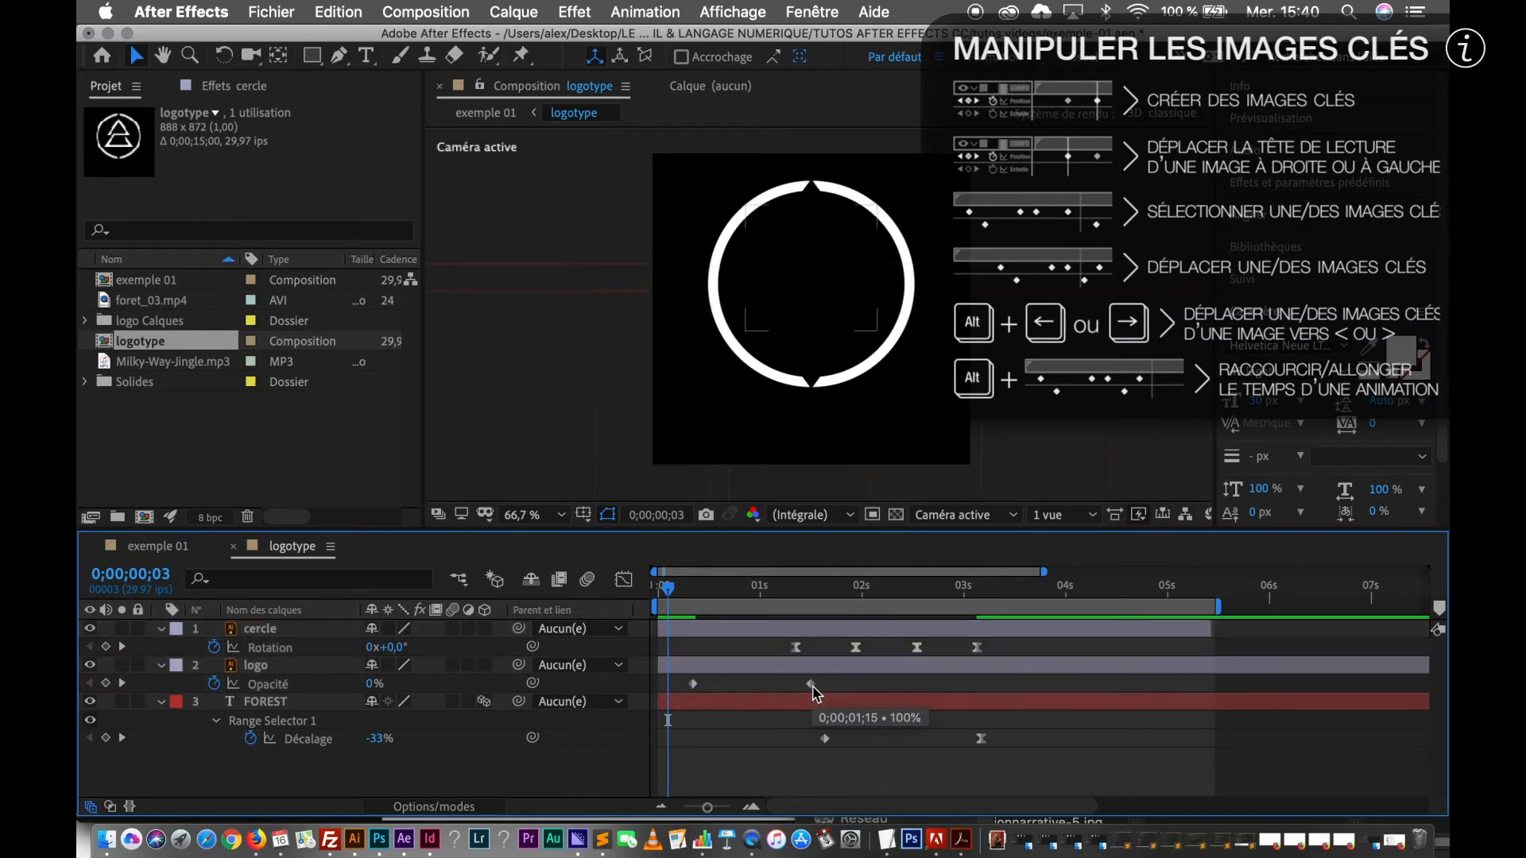
left_click(813, 687)
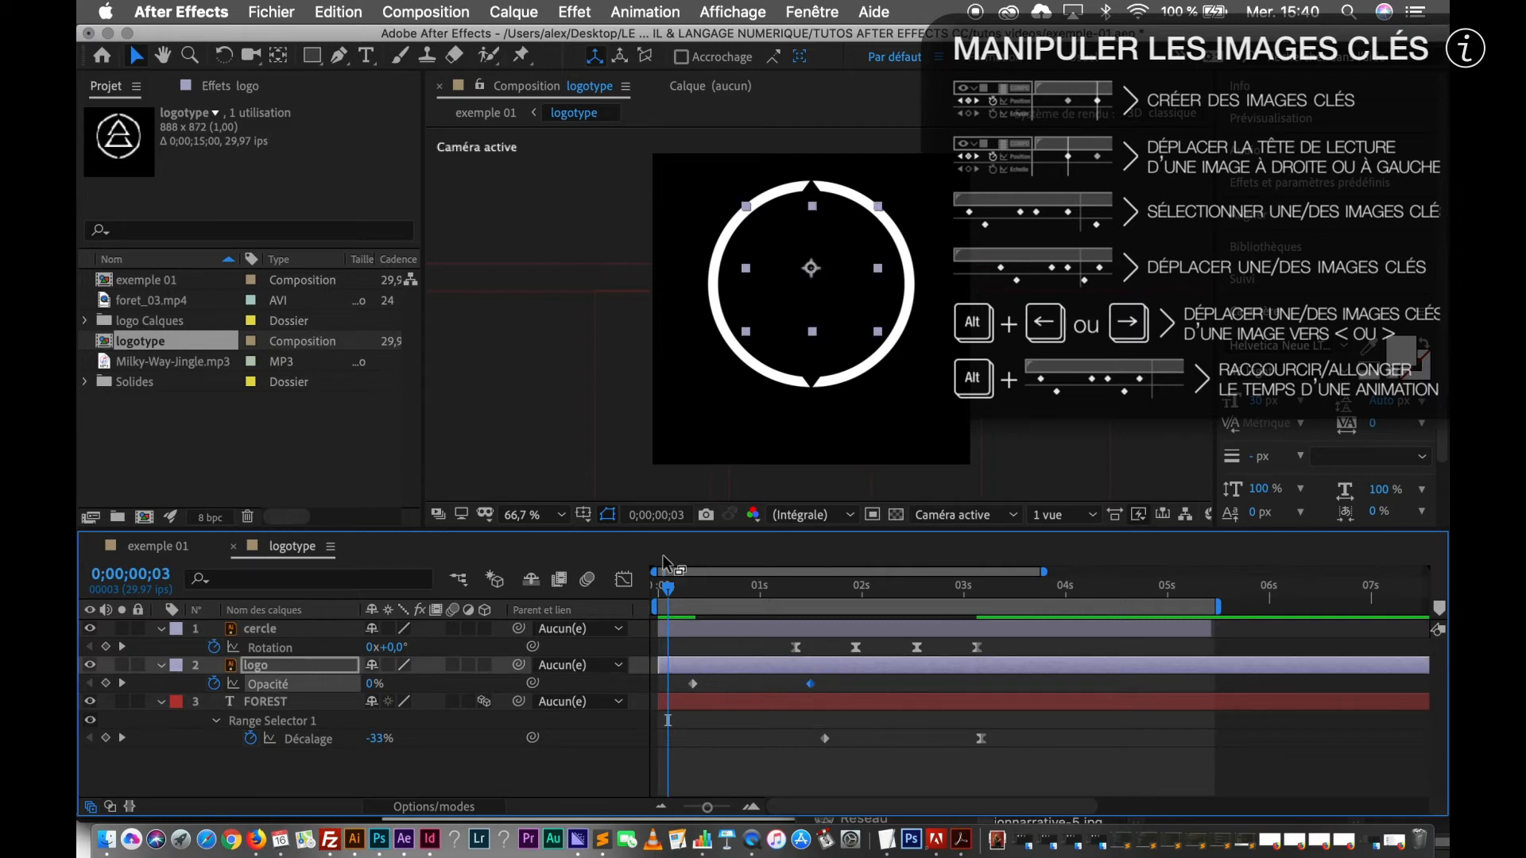
left_click_drag(668, 592, 695, 653)
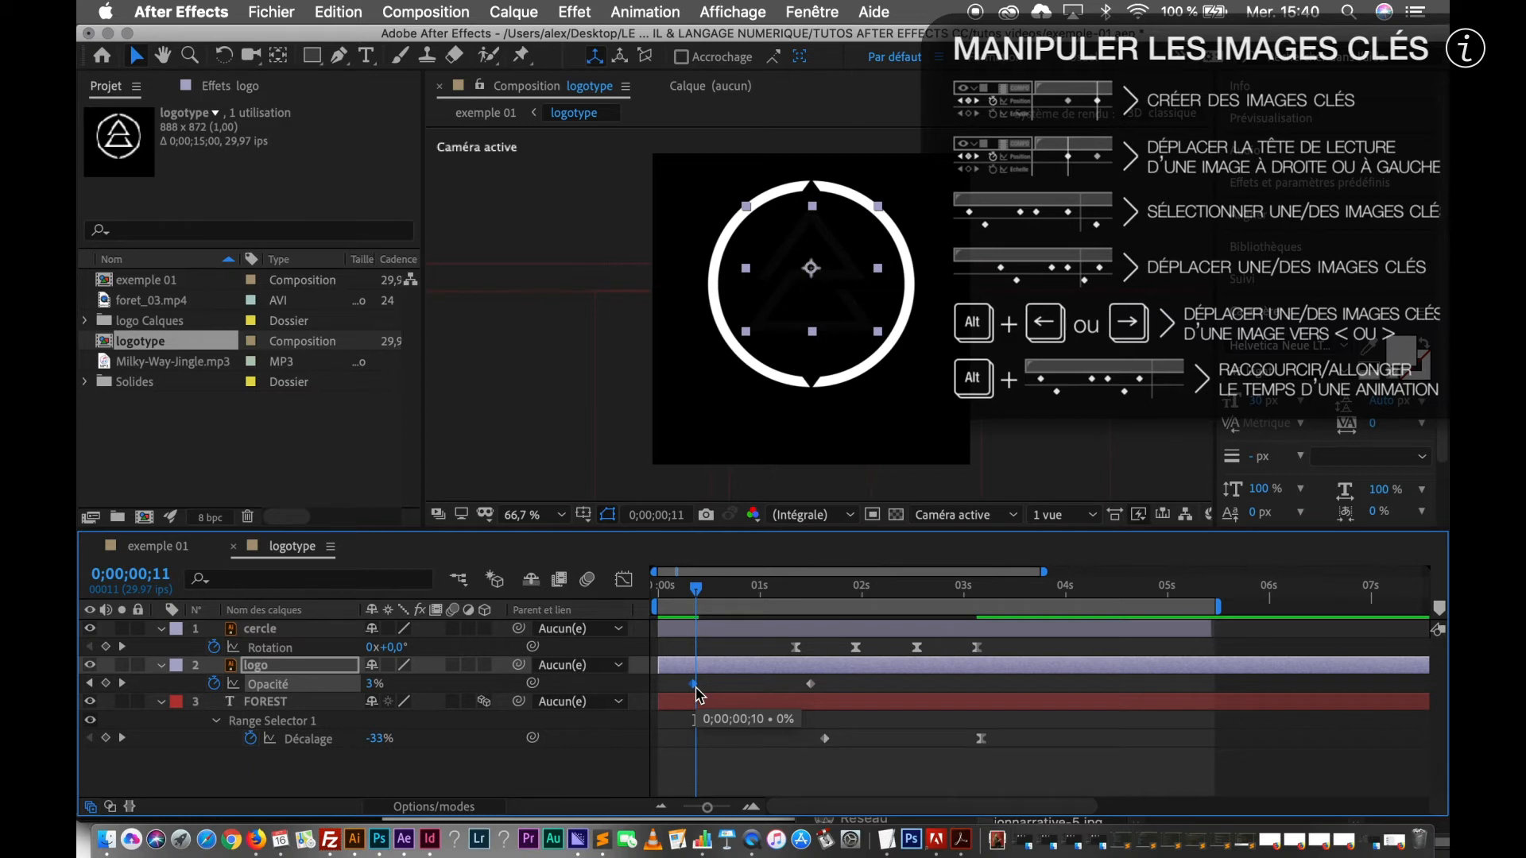
right_click(694, 685)
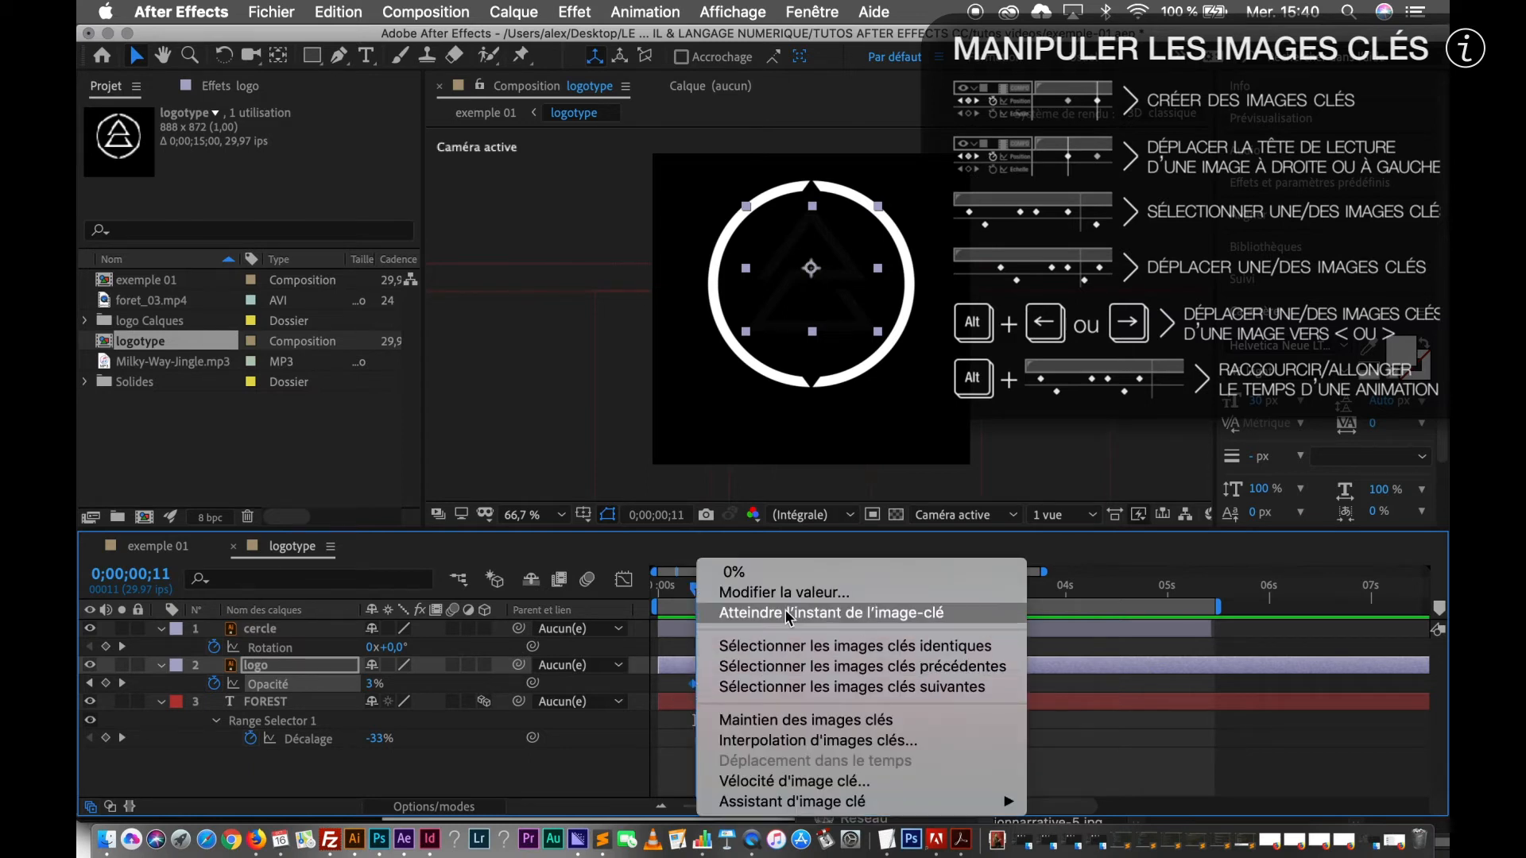
mouse_move(807, 809)
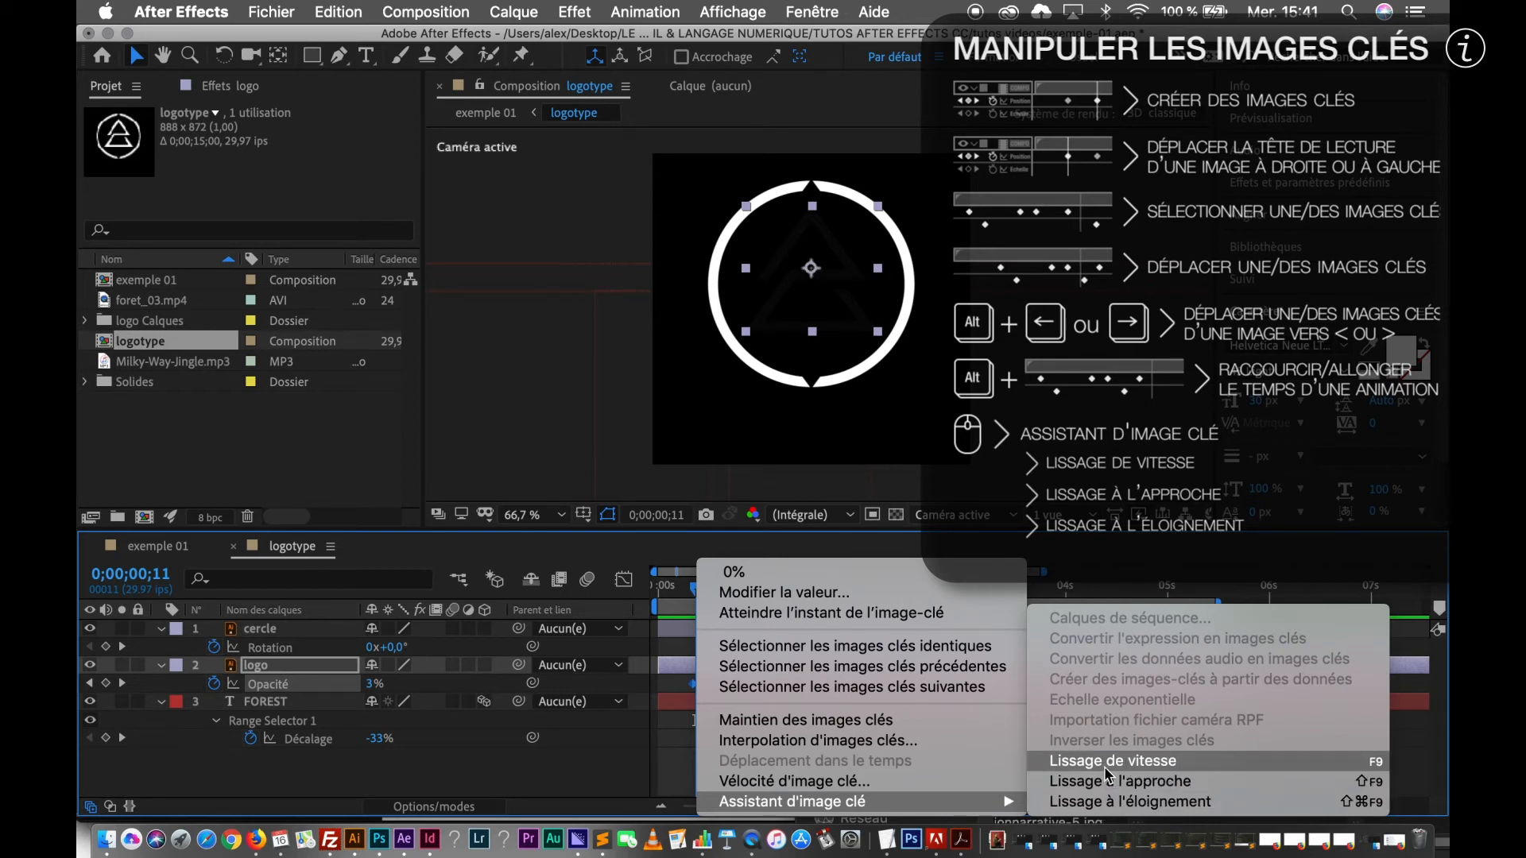
left_click(1105, 768)
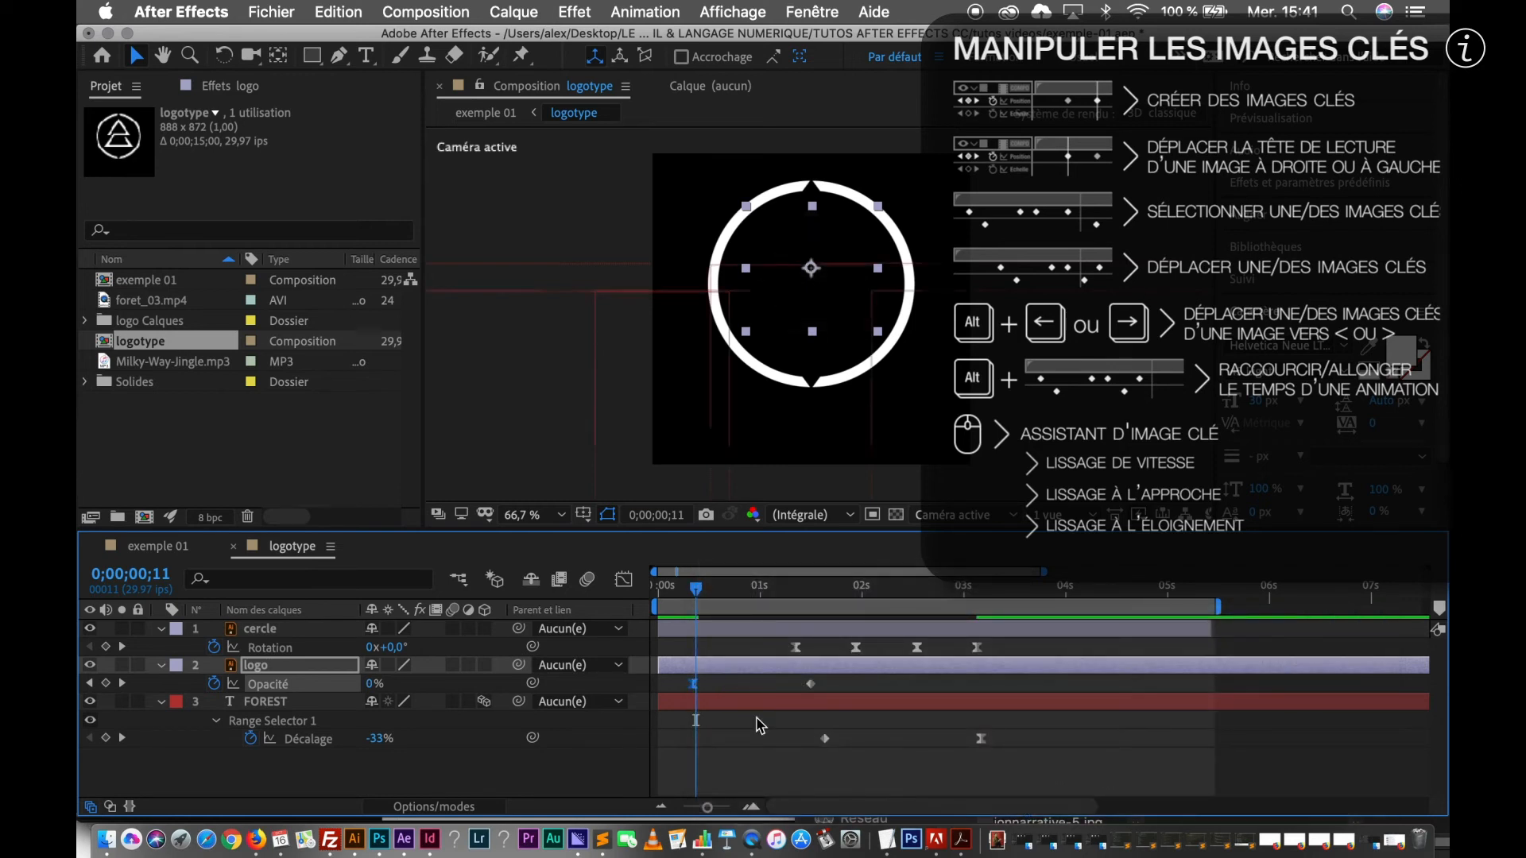
Step: Apply Lissage de vitesse to the logo's second opacity keyframe and clear the selection
left_click(812, 684)
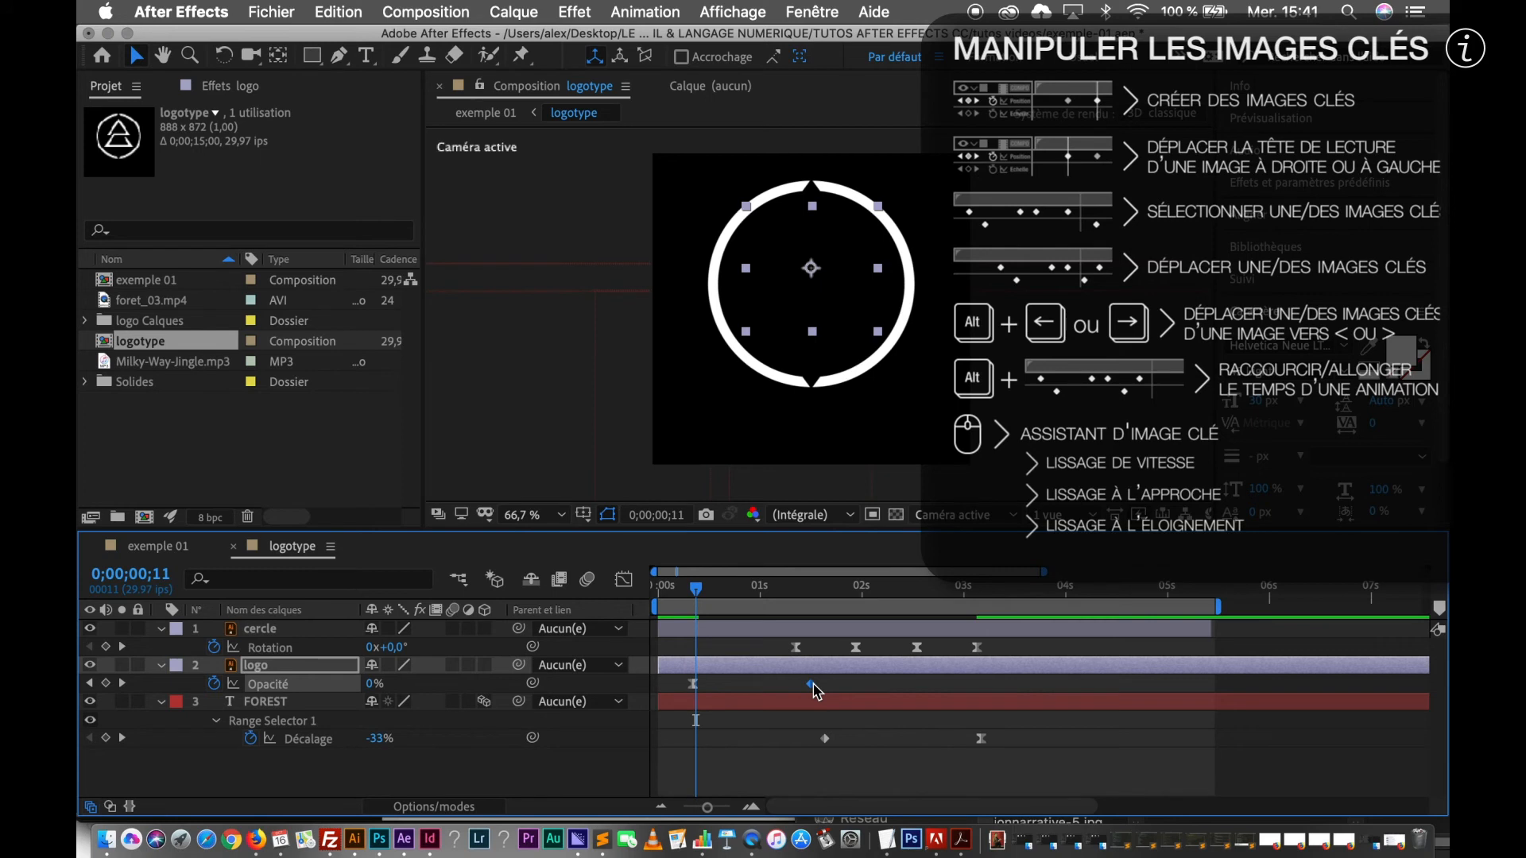
right_click(814, 689)
mouse_move(914, 801)
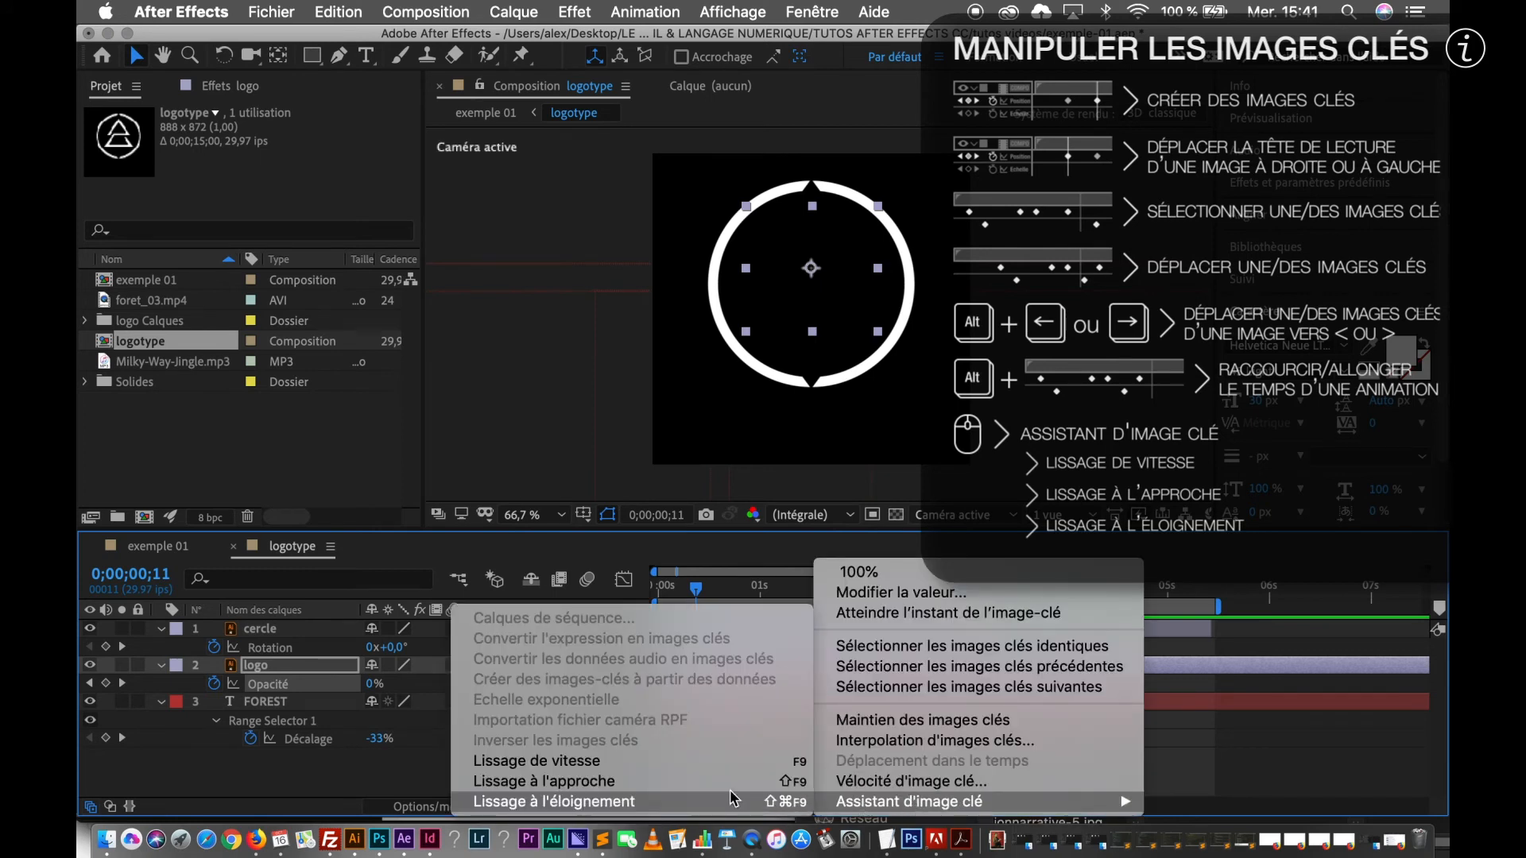
left_click(699, 763)
left_click(780, 755)
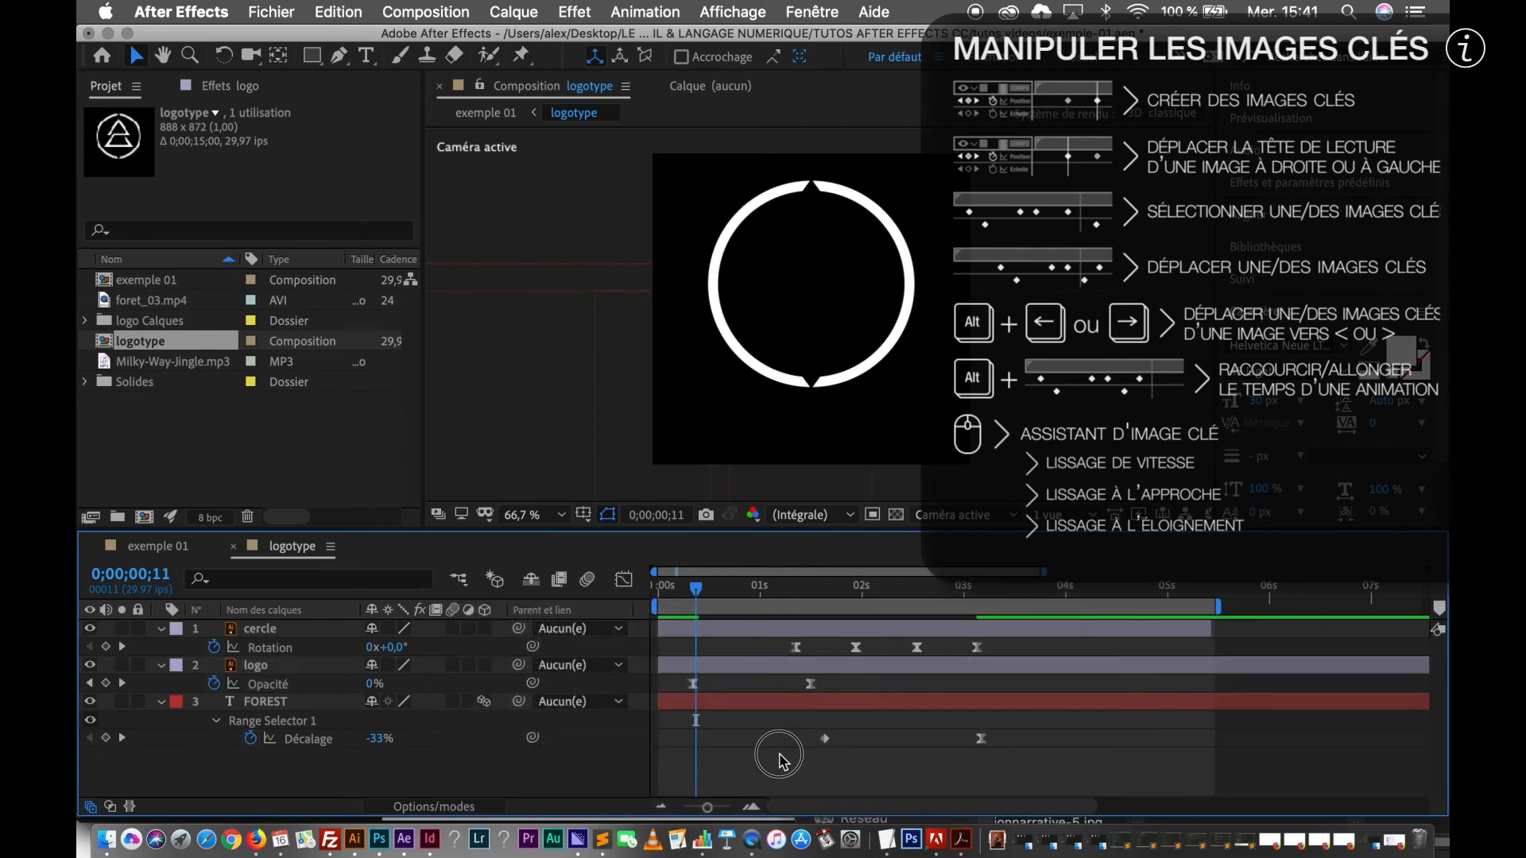
Step: Undo the separate easing of the logo's two opacity keyframes and apply the keyframe assistant's Lissage de vitesse to both together
key("super+z")
key("super+z")
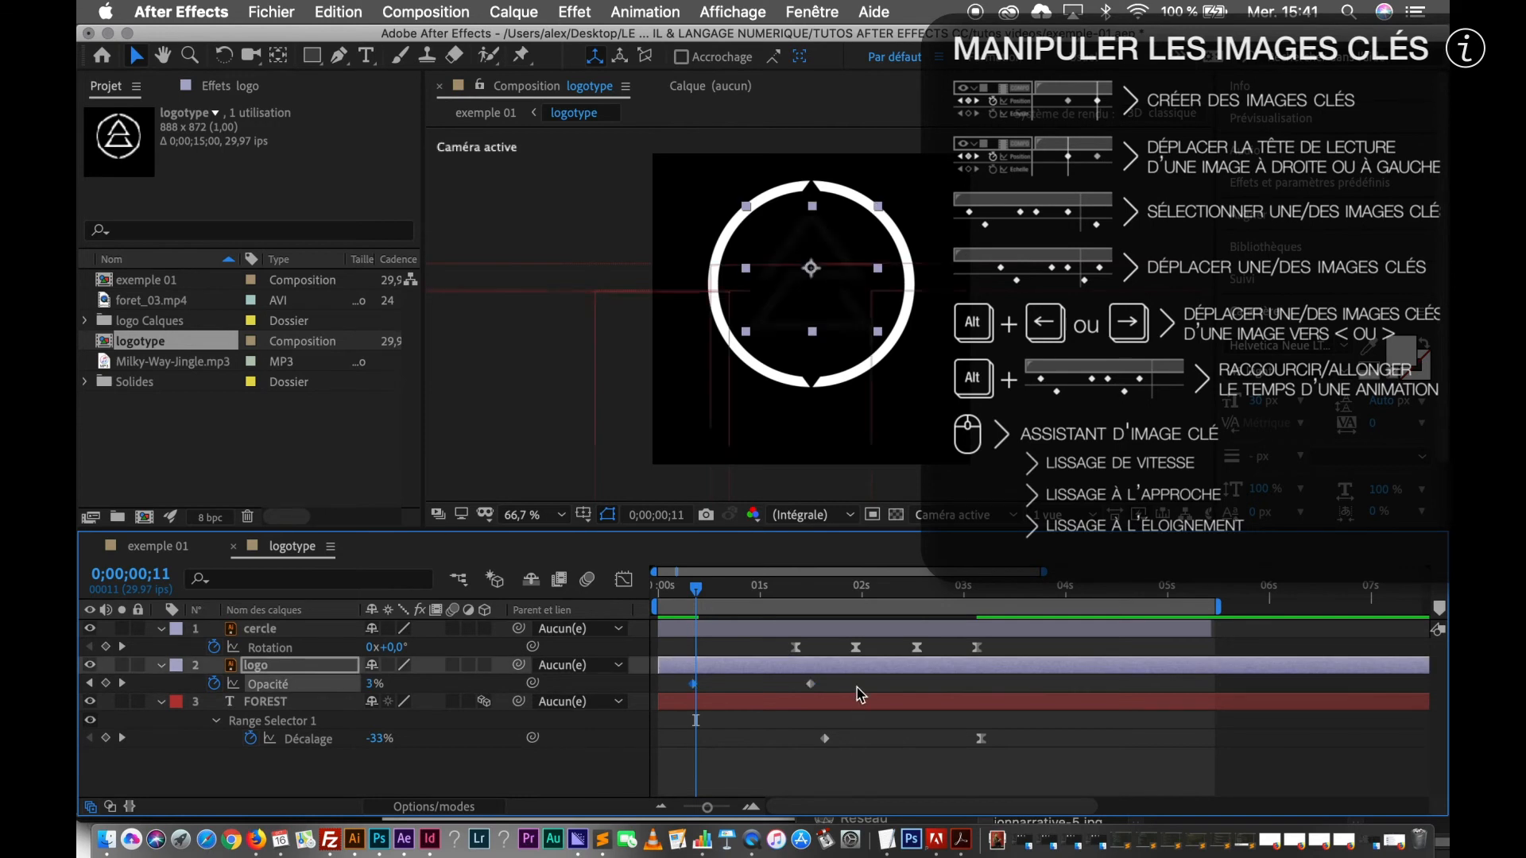
left_click_drag(856, 687, 674, 699)
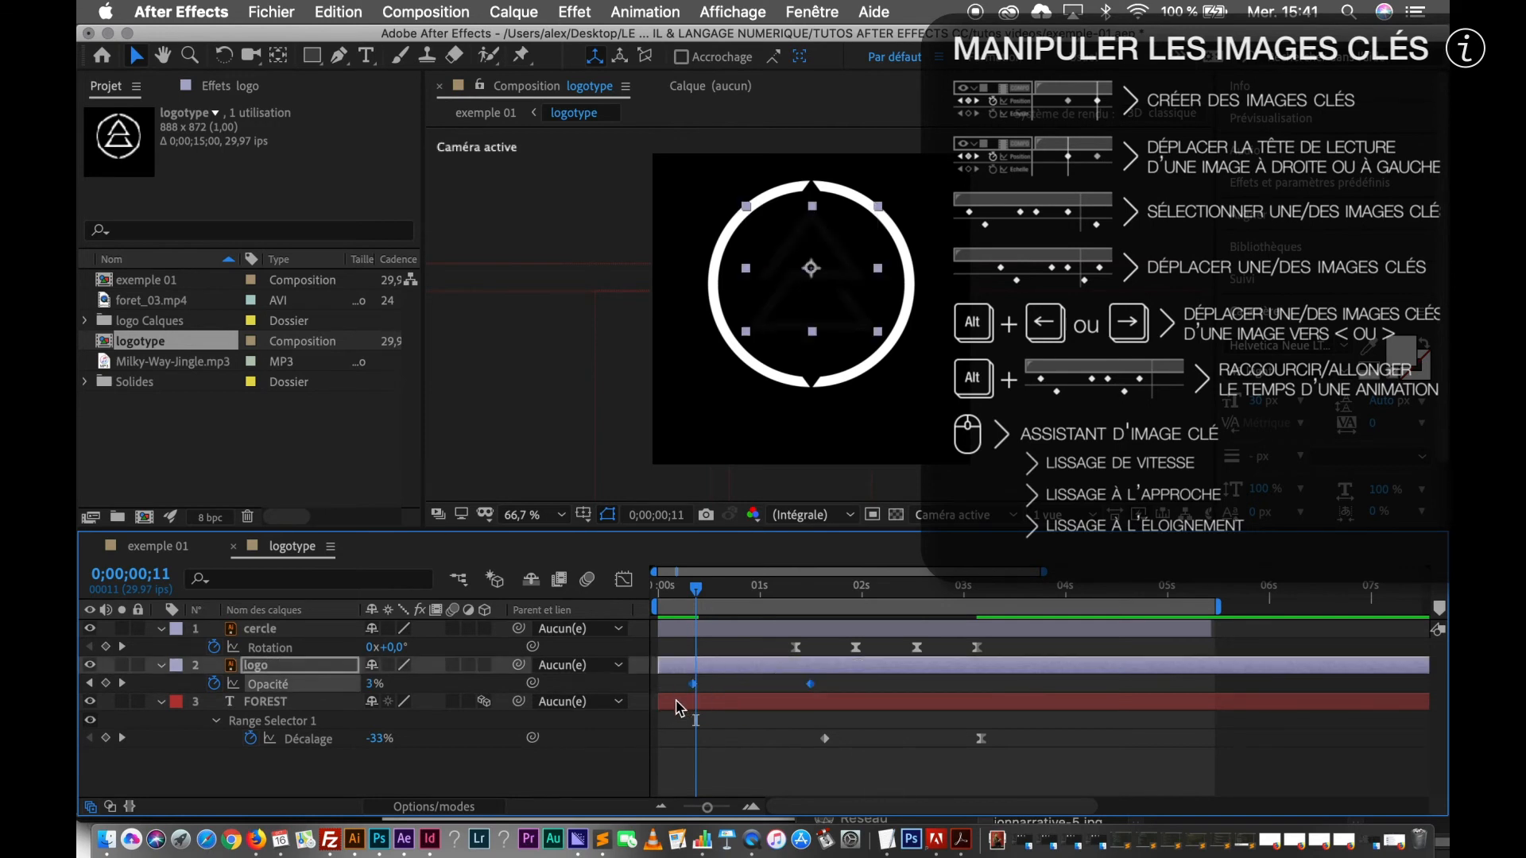
right_click(812, 687)
mouse_move(876, 793)
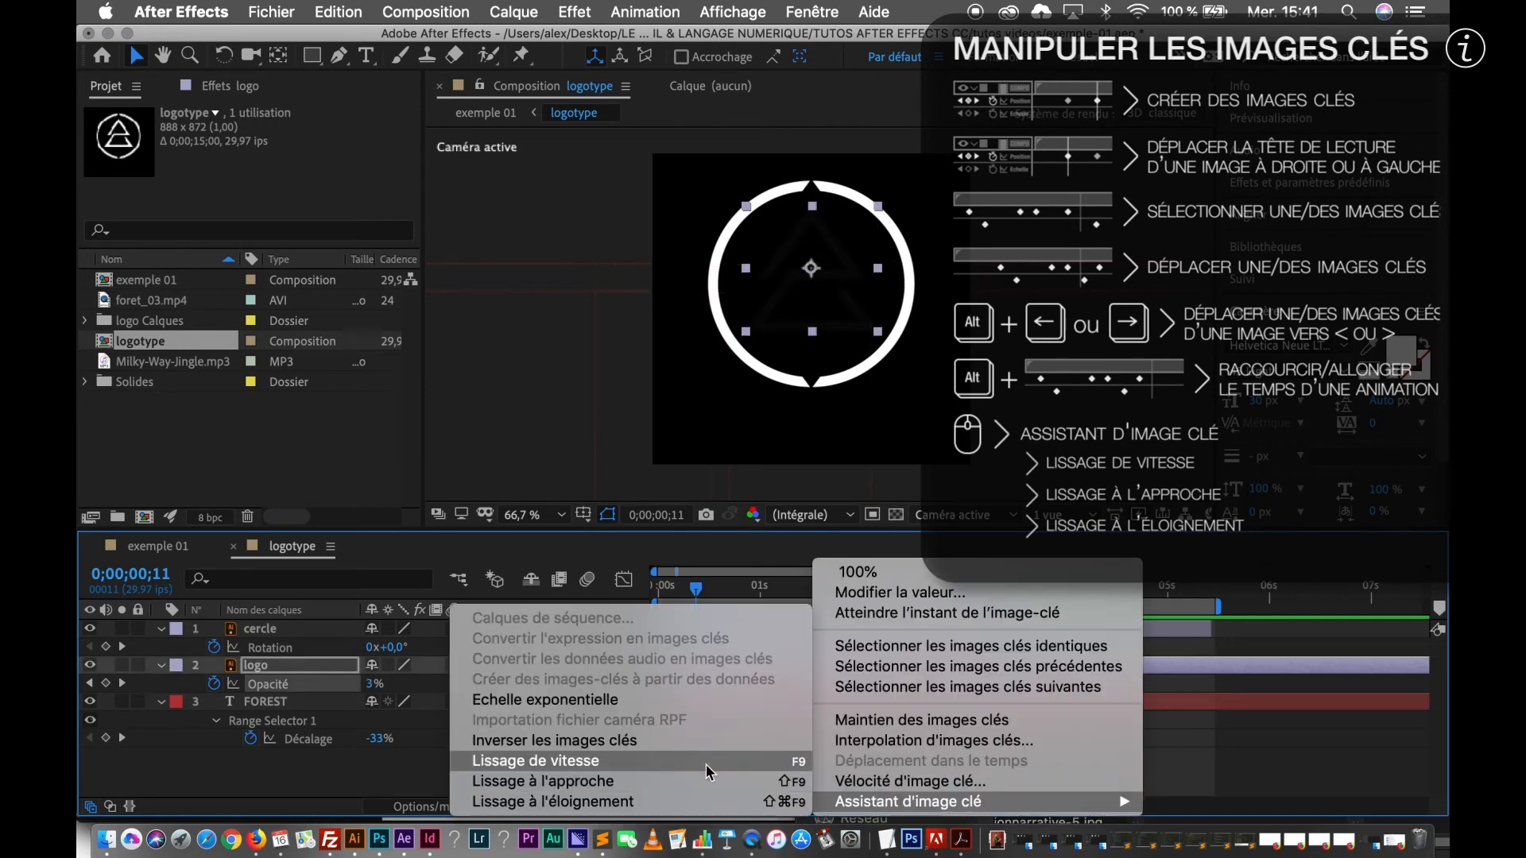
left_click(684, 764)
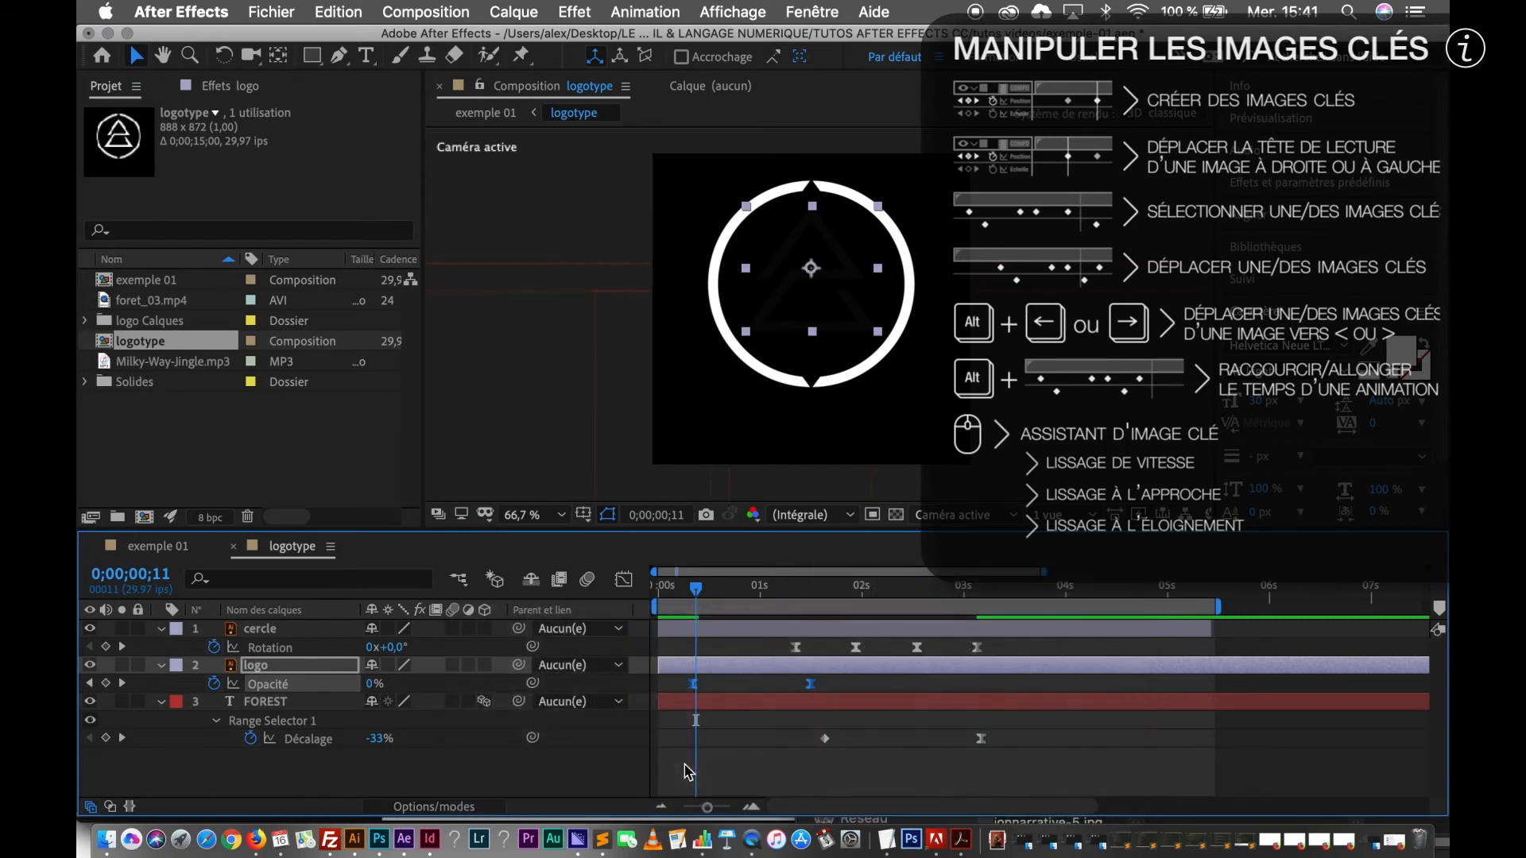
Step: Return the playhead to 0;00;00;00 and preview the logotype animation, stopping once the FOREST text is fully in place
left_click_drag(696, 590, 651, 604)
key("space")
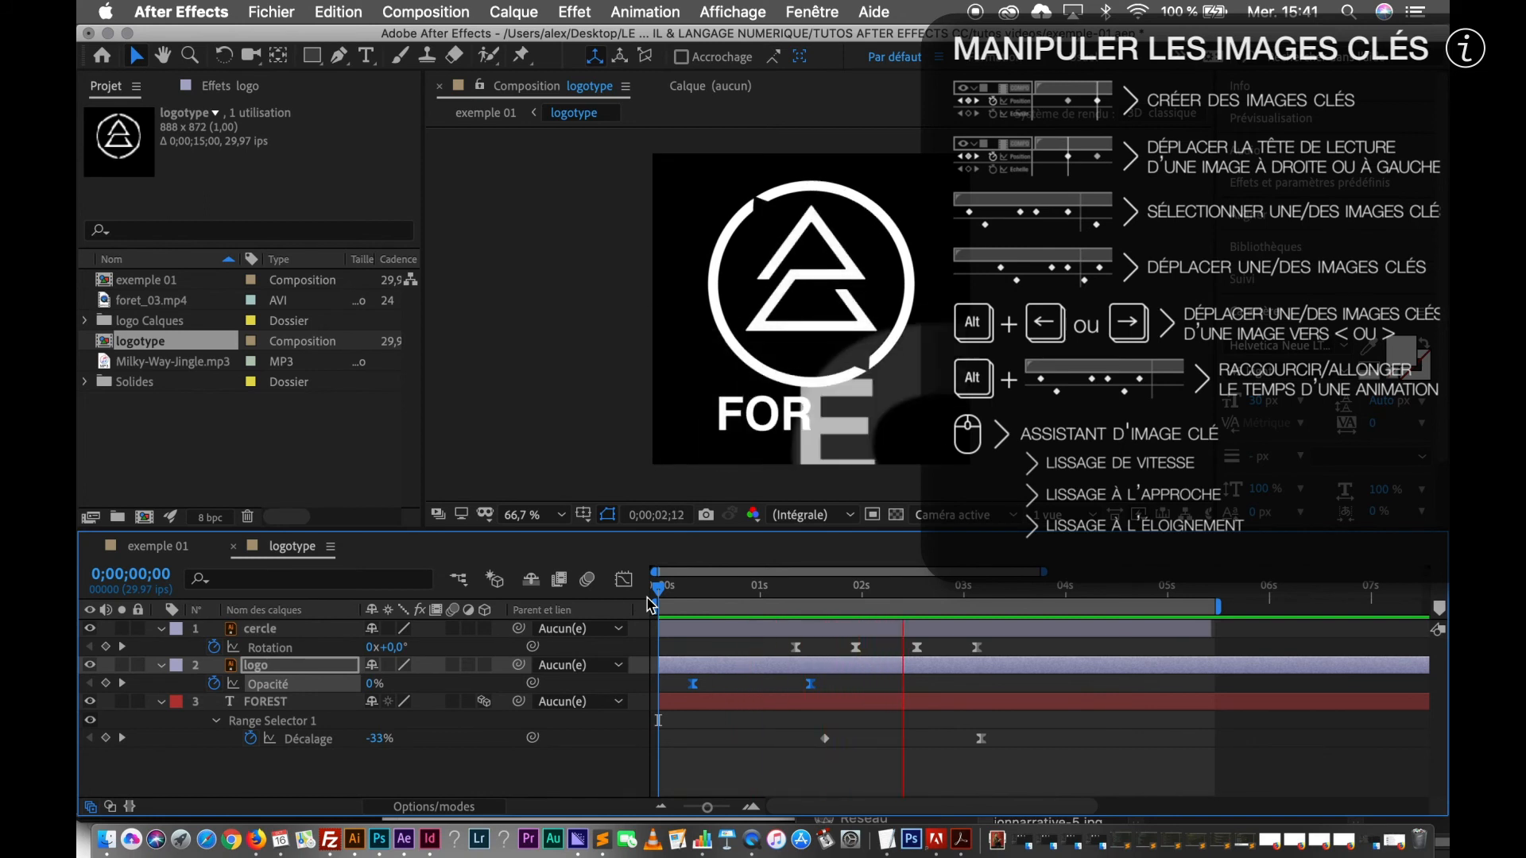
key("space")
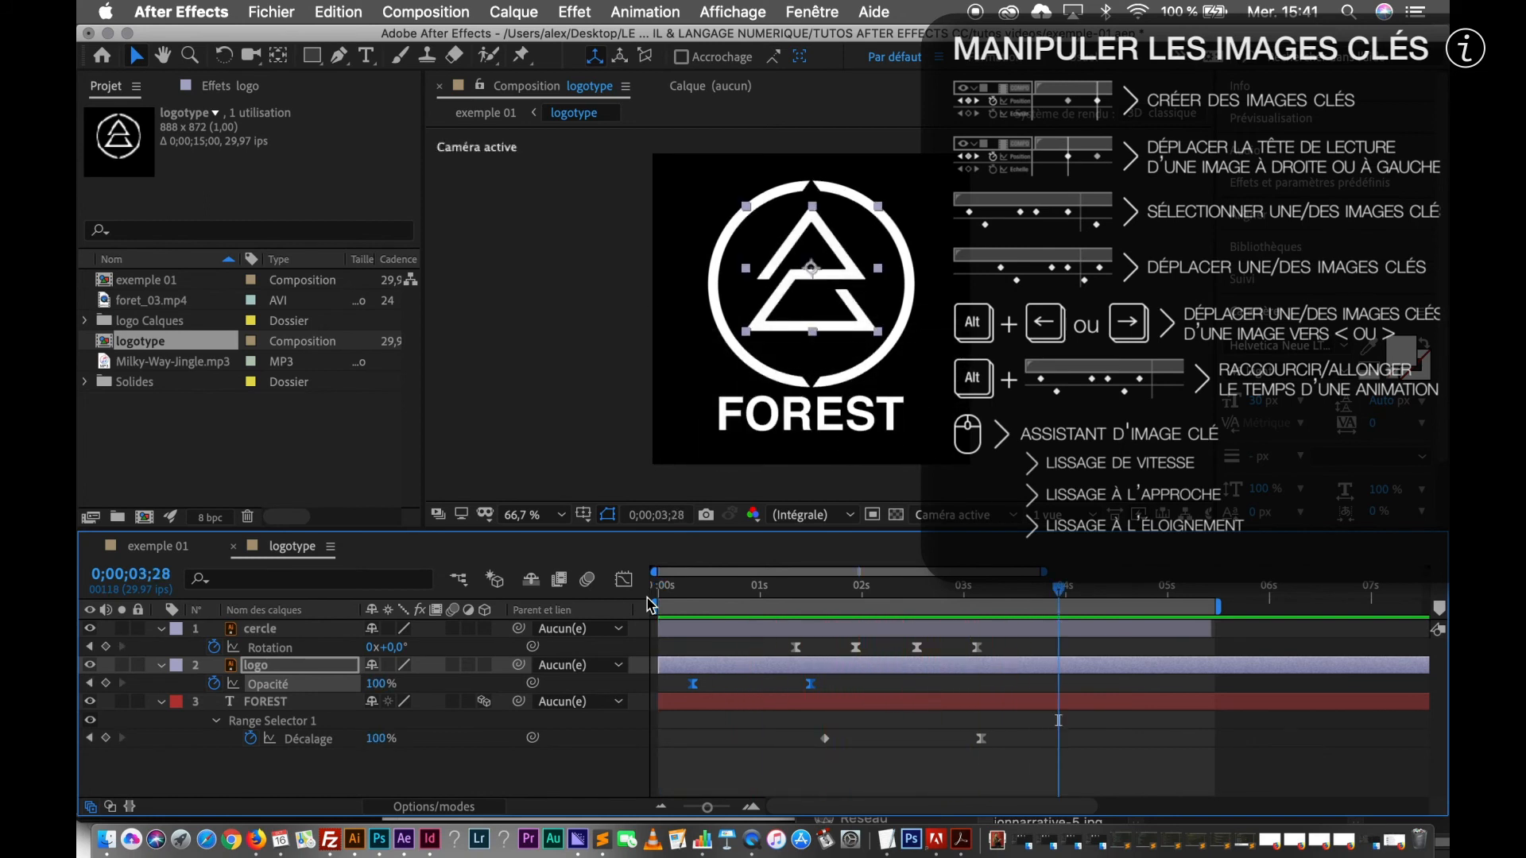